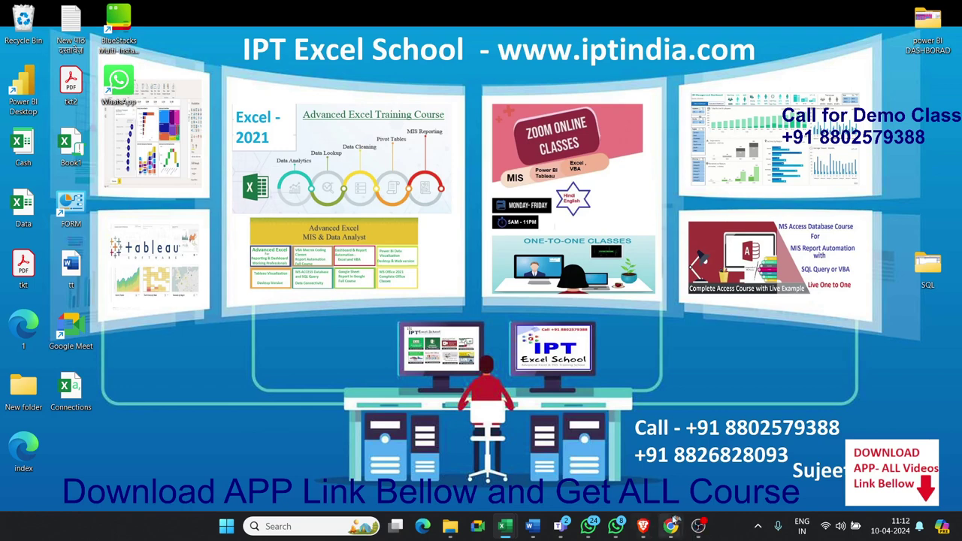
Step: Bring the 'ai with excel' YouTube results forward and scroll through them
{"action": "mouse_move", "coordinate": [671, 526]}
{"action": "left_click", "coordinate": [733, 458]}
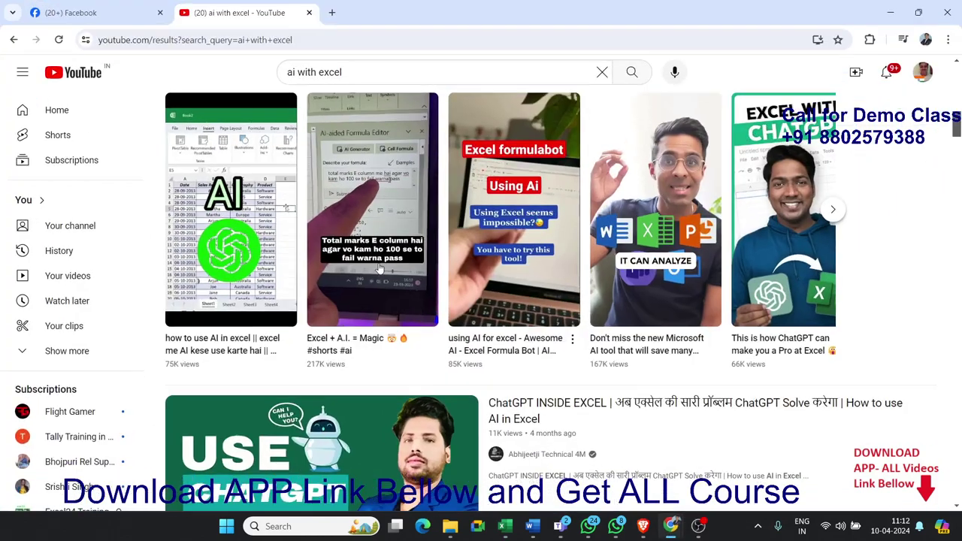
{"action": "scroll", "coordinate": [358, 310], "scroll_direction": "up", "scroll_amount": 3}
{"action": "scroll", "coordinate": [357, 310], "scroll_direction": "up", "scroll_amount": 5}
{"action": "scroll", "coordinate": [358, 310], "scroll_direction": "up", "scroll_amount": 5}
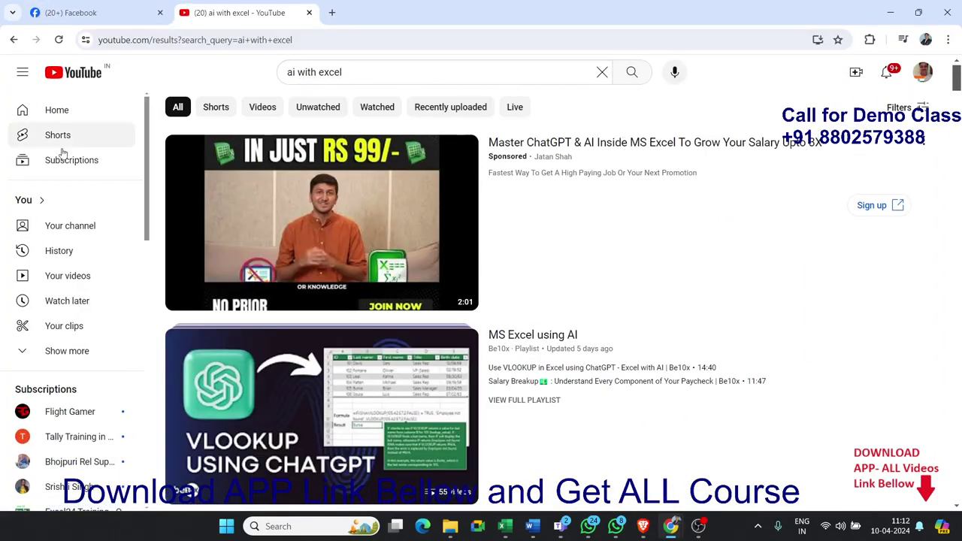
{"action": "scroll", "coordinate": [661, 229], "scroll_direction": "down", "scroll_amount": 2}
{"action": "scroll", "coordinate": [659, 238], "scroll_direction": "down", "scroll_amount": 4}
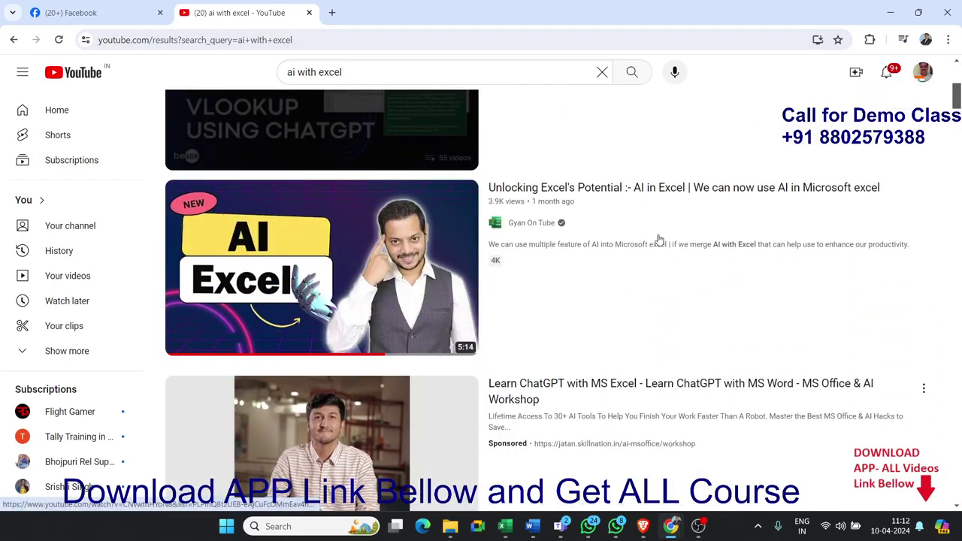
{"action": "scroll", "coordinate": [659, 238], "scroll_direction": "down", "scroll_amount": 2}
{"action": "scroll", "coordinate": [659, 238], "scroll_direction": "down", "scroll_amount": 2}
{"action": "scroll", "coordinate": [659, 239], "scroll_direction": "up", "scroll_amount": 1}
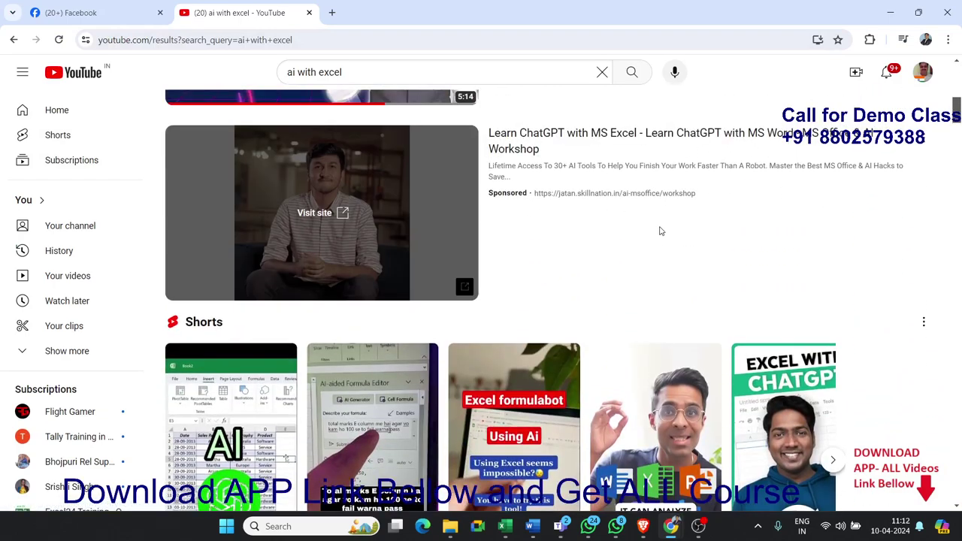
{"action": "scroll", "coordinate": [659, 230], "scroll_direction": "down", "scroll_amount": 2}
{"action": "scroll", "coordinate": [659, 230], "scroll_direction": "down", "scroll_amount": 1}
{"action": "scroll", "coordinate": [659, 231], "scroll_direction": "down", "scroll_amount": 3}
{"action": "scroll", "coordinate": [659, 231], "scroll_direction": "down", "scroll_amount": 4}
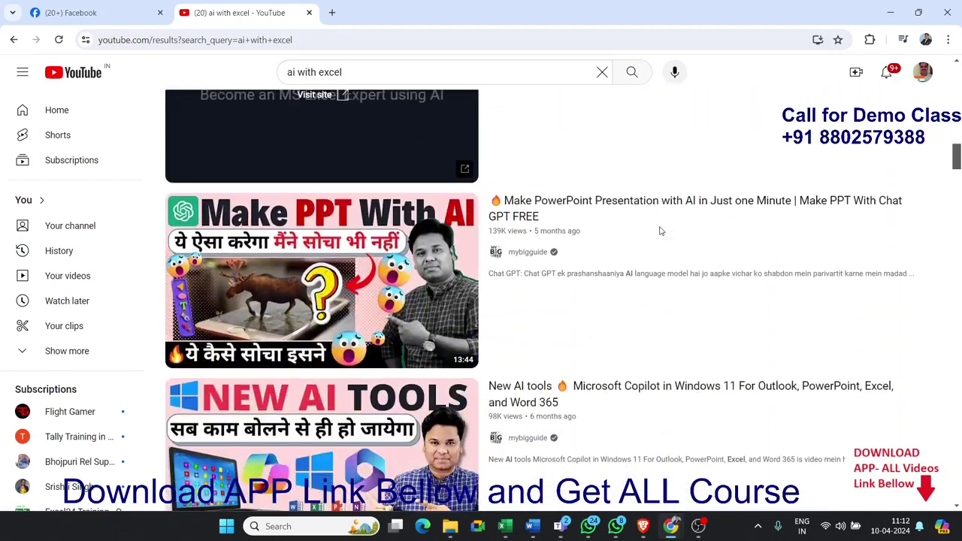
Step: Switch to the Facebook tab and scroll down through the news feed
{"action": "left_click", "coordinate": [113, 15]}
{"action": "scroll", "coordinate": [516, 341], "scroll_direction": "down", "scroll_amount": 2}
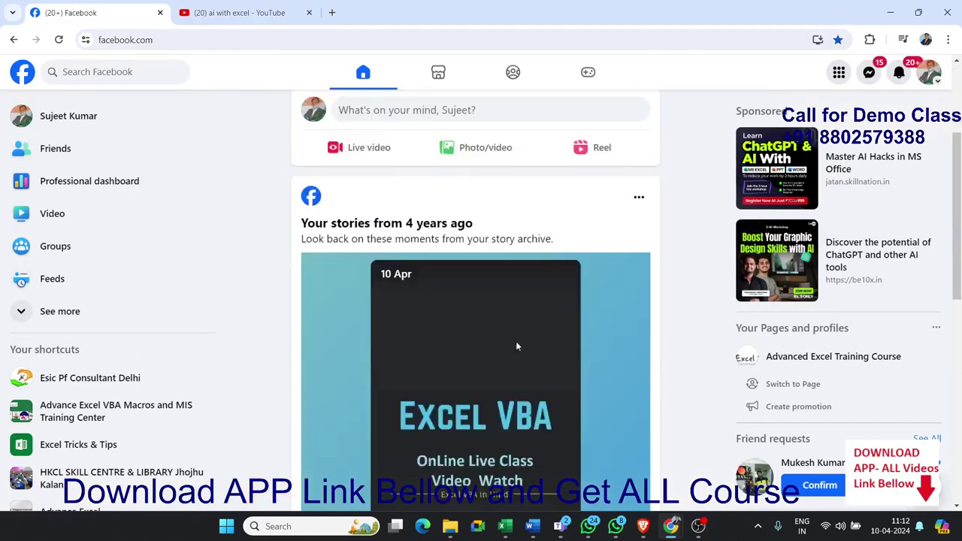
{"action": "scroll", "coordinate": [511, 334], "scroll_direction": "down", "scroll_amount": 1}
{"action": "scroll", "coordinate": [505, 301], "scroll_direction": "down", "scroll_amount": 4}
{"action": "scroll", "coordinate": [506, 301], "scroll_direction": "down", "scroll_amount": 2}
{"action": "scroll", "coordinate": [506, 302], "scroll_direction": "down", "scroll_amount": 1}
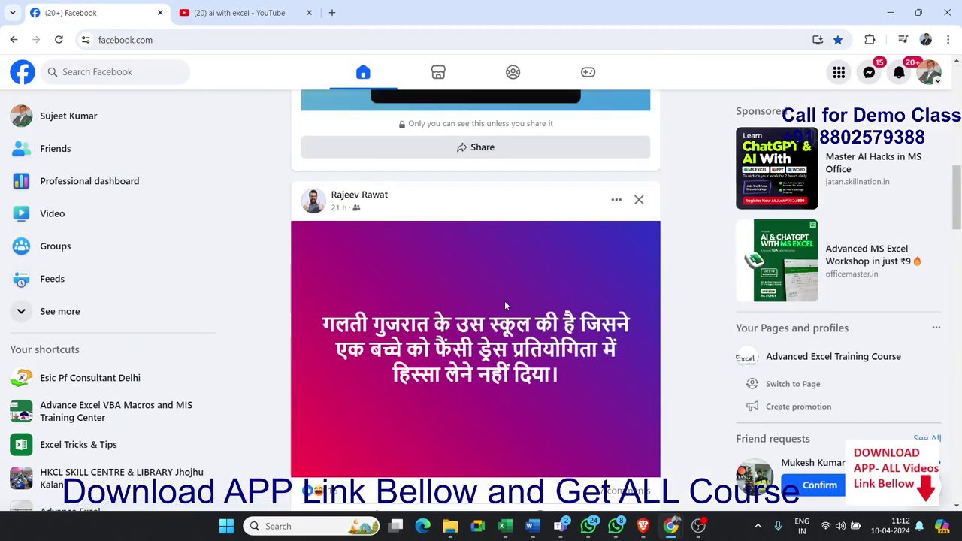
{"action": "scroll", "coordinate": [506, 301], "scroll_direction": "down", "scroll_amount": 4}
{"action": "scroll", "coordinate": [506, 301], "scroll_direction": "down", "scroll_amount": 3}
{"action": "scroll", "coordinate": [505, 302], "scroll_direction": "down", "scroll_amount": 2}
{"action": "scroll", "coordinate": [506, 302], "scroll_direction": "down", "scroll_amount": 2}
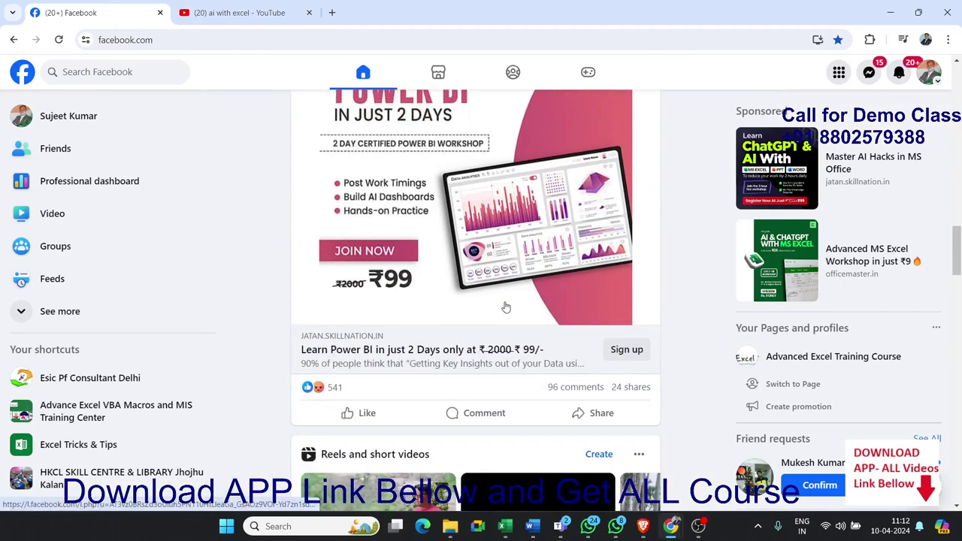
{"action": "scroll", "coordinate": [505, 305], "scroll_direction": "up", "scroll_amount": 2}
{"action": "scroll", "coordinate": [505, 307], "scroll_direction": "up", "scroll_amount": 2}
{"action": "scroll", "coordinate": [506, 307], "scroll_direction": "down", "scroll_amount": 5}
{"action": "scroll", "coordinate": [506, 305], "scroll_direction": "down", "scroll_amount": 3}
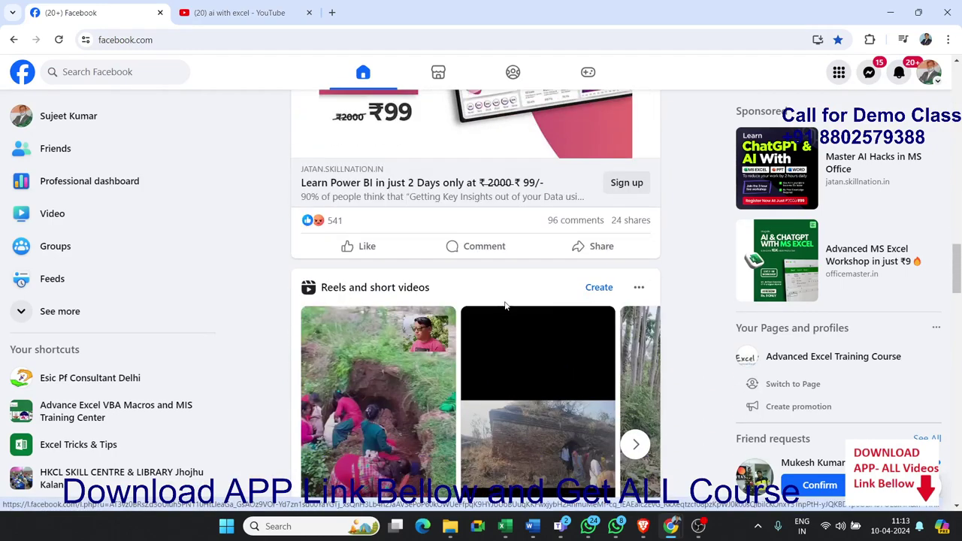
{"action": "scroll", "coordinate": [506, 305], "scroll_direction": "down", "scroll_amount": 3}
{"action": "scroll", "coordinate": [506, 303], "scroll_direction": "down", "scroll_amount": 4}
{"action": "scroll", "coordinate": [506, 303], "scroll_direction": "down", "scroll_amount": 1}
{"action": "scroll", "coordinate": [506, 304], "scroll_direction": "down", "scroll_amount": 3}
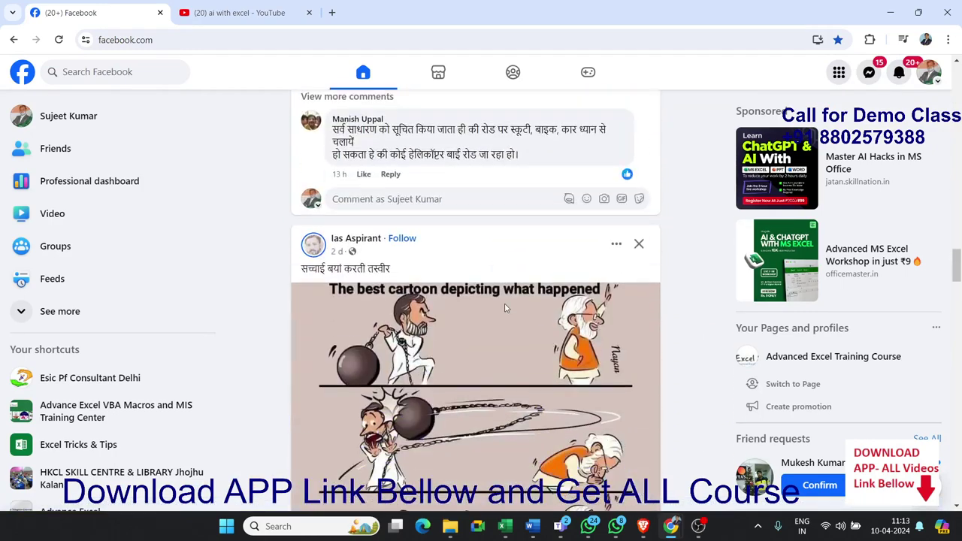
{"action": "scroll", "coordinate": [505, 307], "scroll_direction": "down", "scroll_amount": 2}
{"action": "scroll", "coordinate": [505, 309], "scroll_direction": "down", "scroll_amount": 2}
{"action": "scroll", "coordinate": [505, 309], "scroll_direction": "down", "scroll_amount": 2}
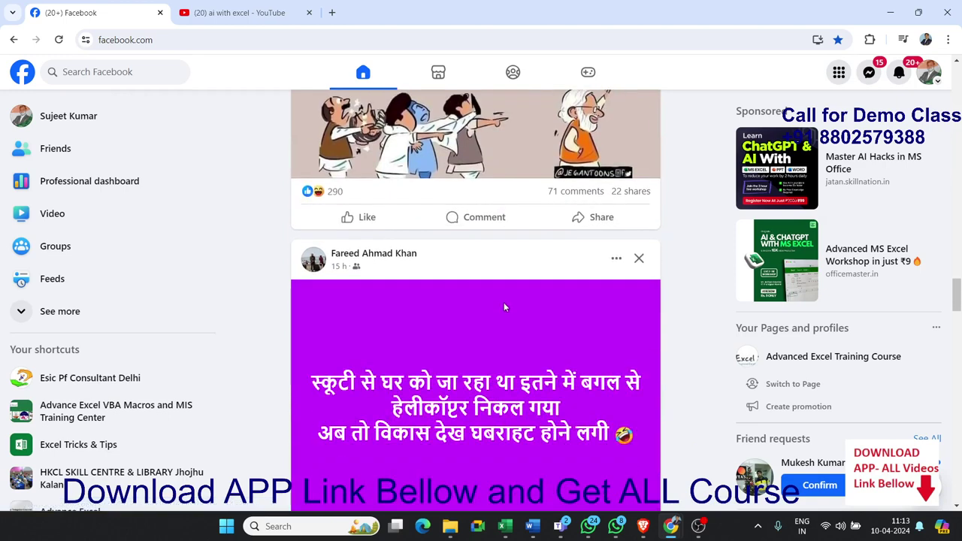
Step: Minimize the Chrome window to reveal the Windows desktop
{"action": "left_click", "coordinate": [890, 13]}
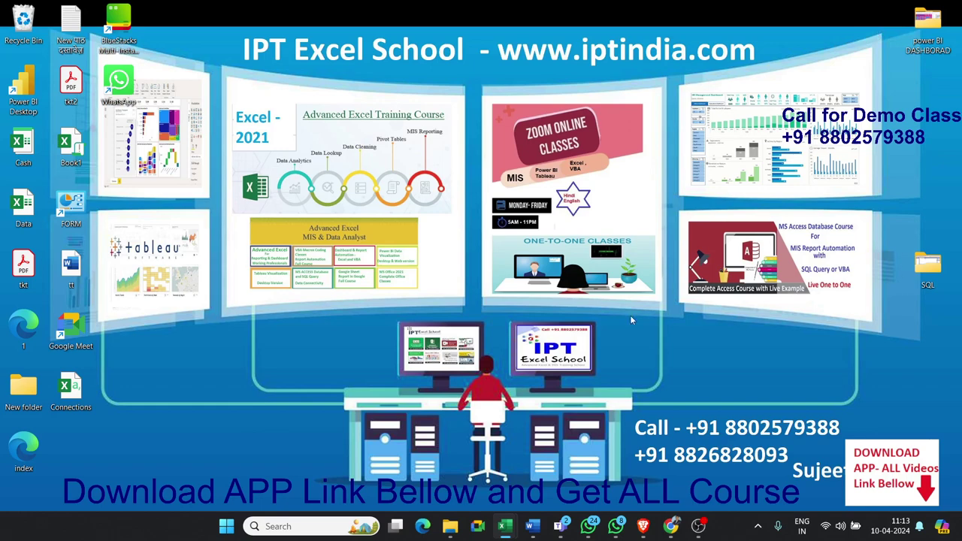
{"action": "mouse_move", "coordinate": [589, 526]}
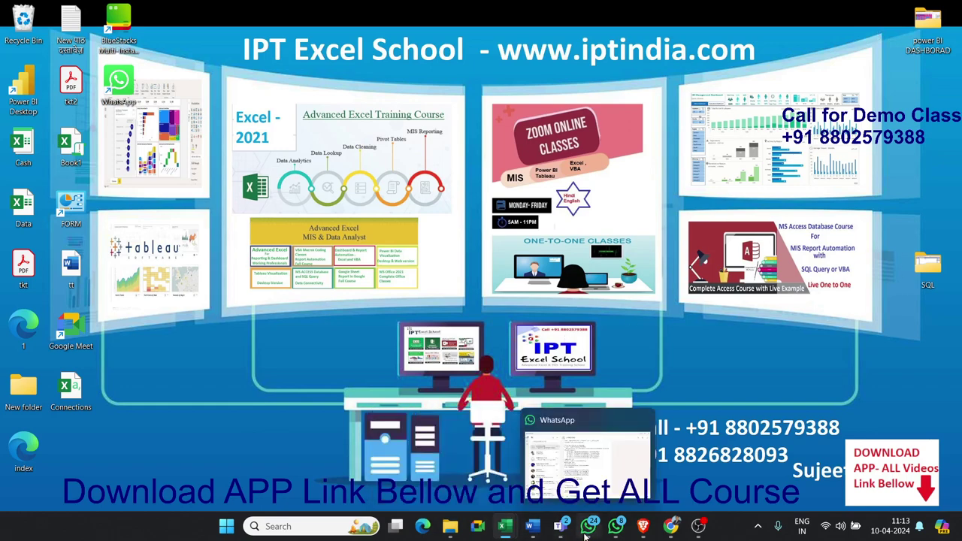
Step: Open WhatsApp and scroll down its chat list
{"action": "left_click", "coordinate": [618, 531]}
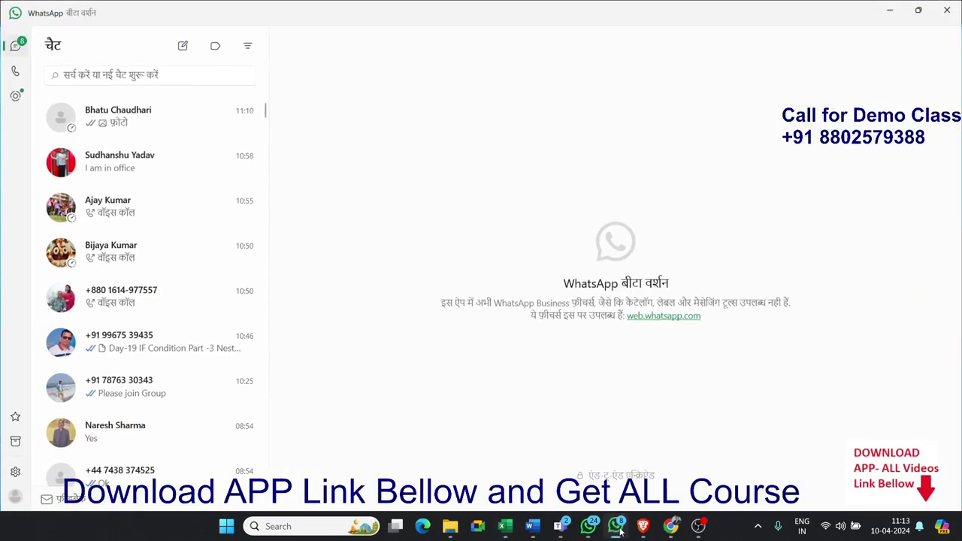
{"action": "scroll", "coordinate": [179, 307], "scroll_direction": "down", "scroll_amount": 3}
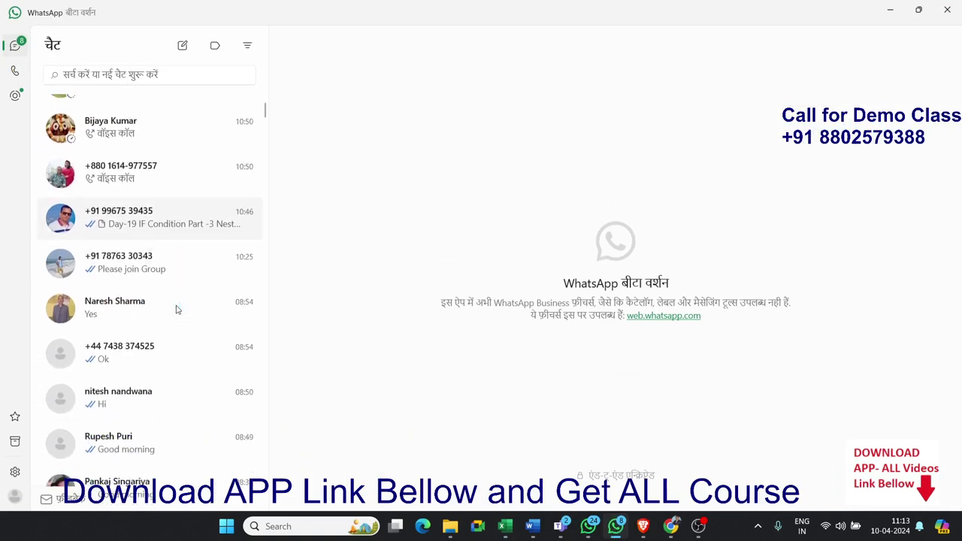
{"action": "scroll", "coordinate": [178, 308], "scroll_direction": "down", "scroll_amount": 3}
{"action": "scroll", "coordinate": [177, 309], "scroll_direction": "down", "scroll_amount": 2}
{"action": "scroll", "coordinate": [177, 308], "scroll_direction": "down", "scroll_amount": 4}
{"action": "scroll", "coordinate": [179, 308], "scroll_direction": "down", "scroll_amount": 3}
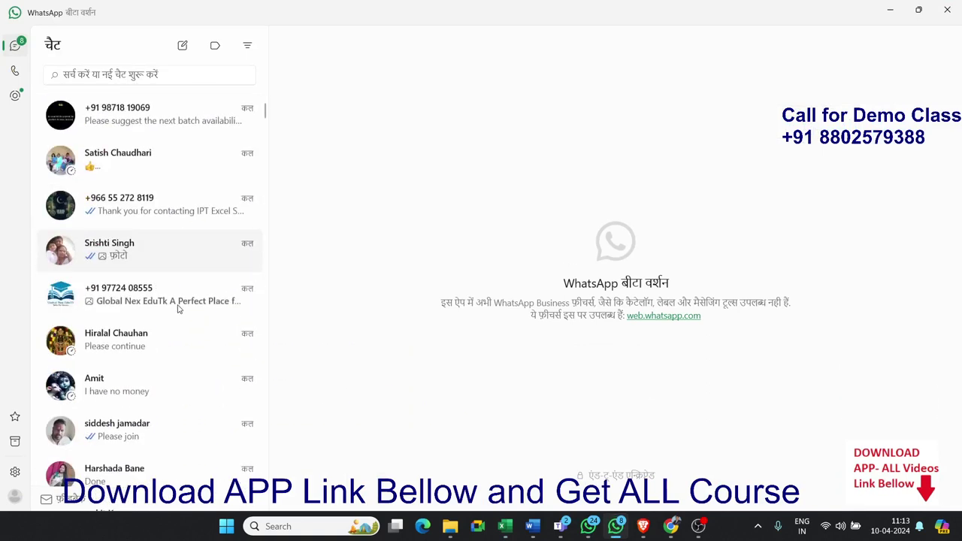
{"action": "scroll", "coordinate": [179, 308], "scroll_direction": "down", "scroll_amount": 2}
Step: Search chats for 'su' and open the 'How to wrap digit sum?' photo full screen
{"action": "left_click", "coordinate": [145, 75]}
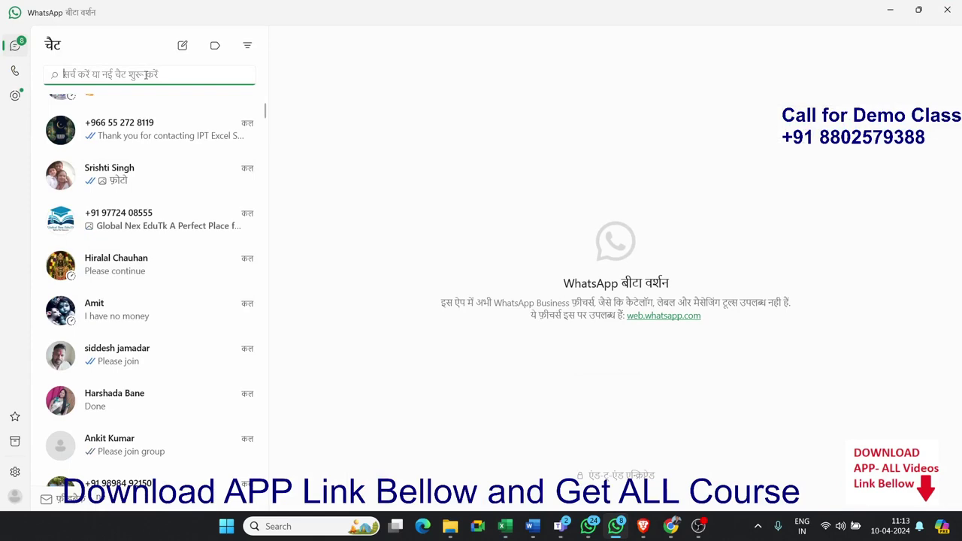
{"action": "type", "text": "sum"}
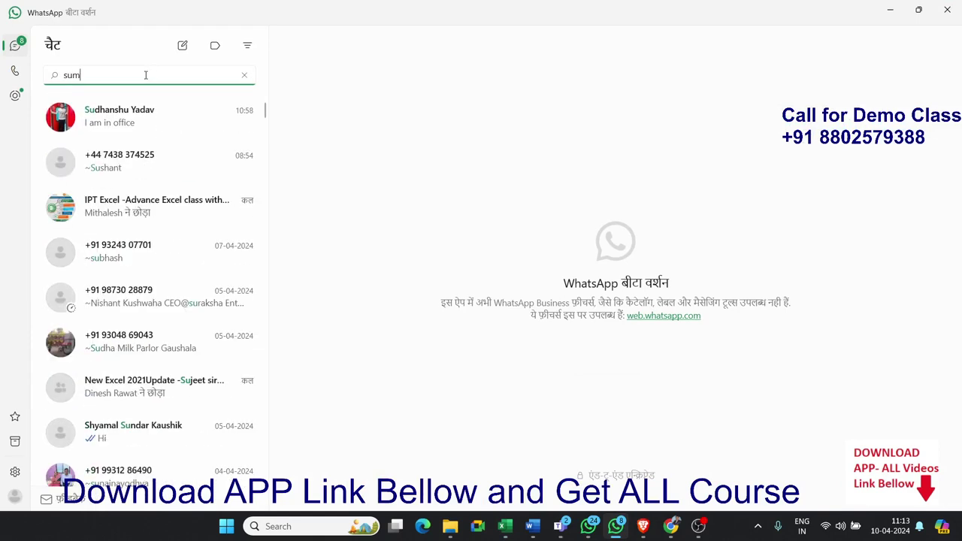
{"action": "scroll", "coordinate": [189, 240], "scroll_direction": "down", "scroll_amount": 5}
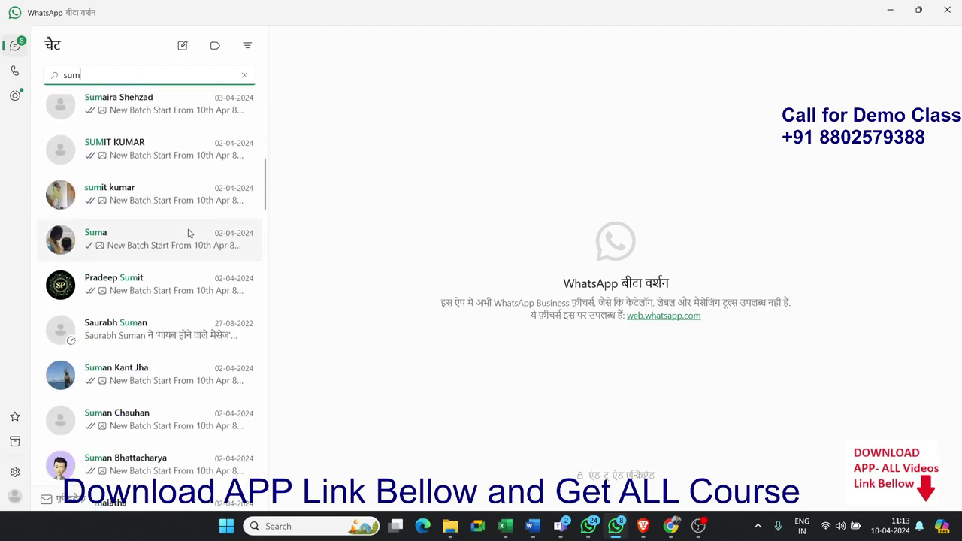
{"action": "scroll", "coordinate": [189, 233], "scroll_direction": "down", "scroll_amount": 5}
{"action": "scroll", "coordinate": [189, 233], "scroll_direction": "down", "scroll_amount": 3}
{"action": "scroll", "coordinate": [189, 233], "scroll_direction": "down", "scroll_amount": 3}
{"action": "scroll", "coordinate": [190, 233], "scroll_direction": "down", "scroll_amount": 3}
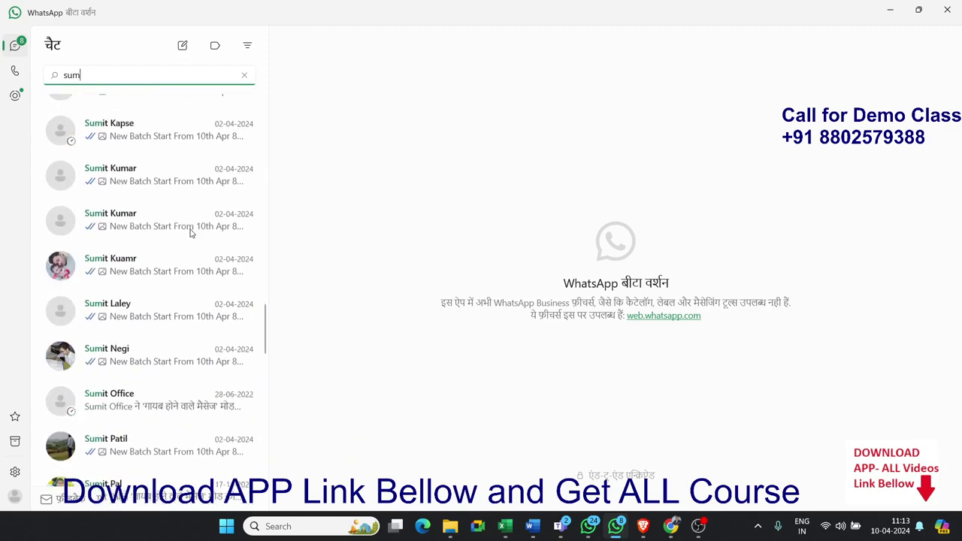
{"action": "scroll", "coordinate": [191, 233], "scroll_direction": "down", "scroll_amount": 5}
{"action": "scroll", "coordinate": [190, 233], "scroll_direction": "down", "scroll_amount": 2}
{"action": "scroll", "coordinate": [191, 248], "scroll_direction": "down", "scroll_amount": 2}
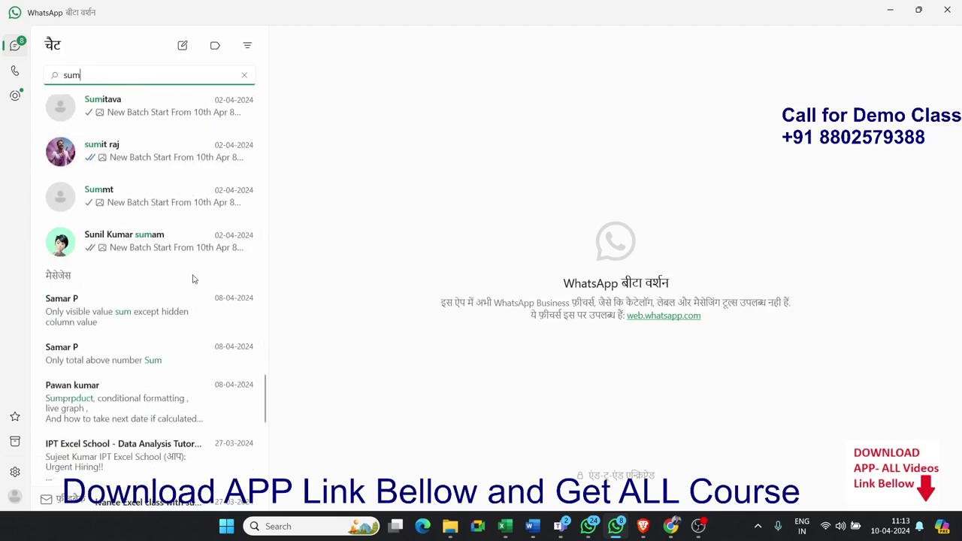
{"action": "left_click", "coordinate": [136, 323]}
{"action": "left_click", "coordinate": [372, 210]}
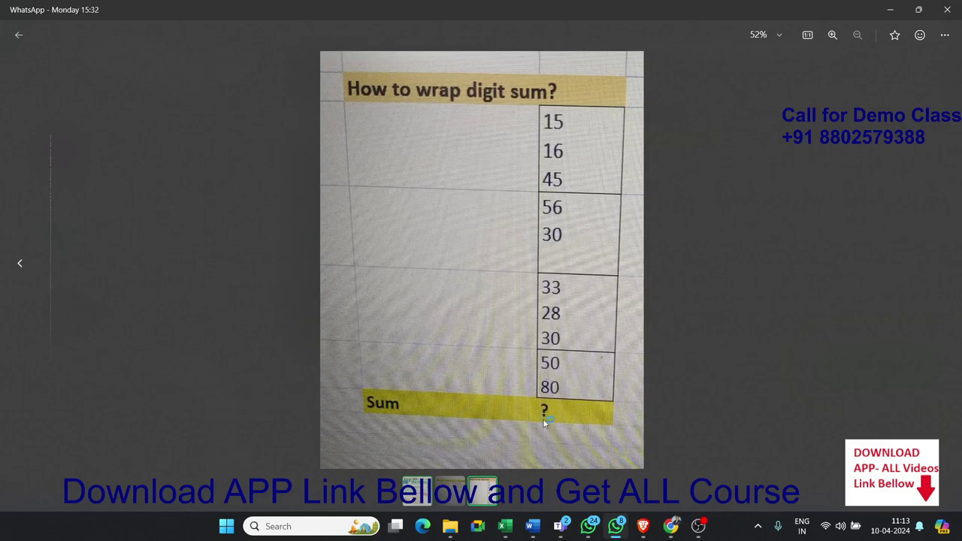
Step: In Book1, inspect the stacked numbers in cells B1 and B2, then select C2
{"action": "mouse_move", "coordinate": [505, 527]}
{"action": "left_click", "coordinate": [444, 472]}
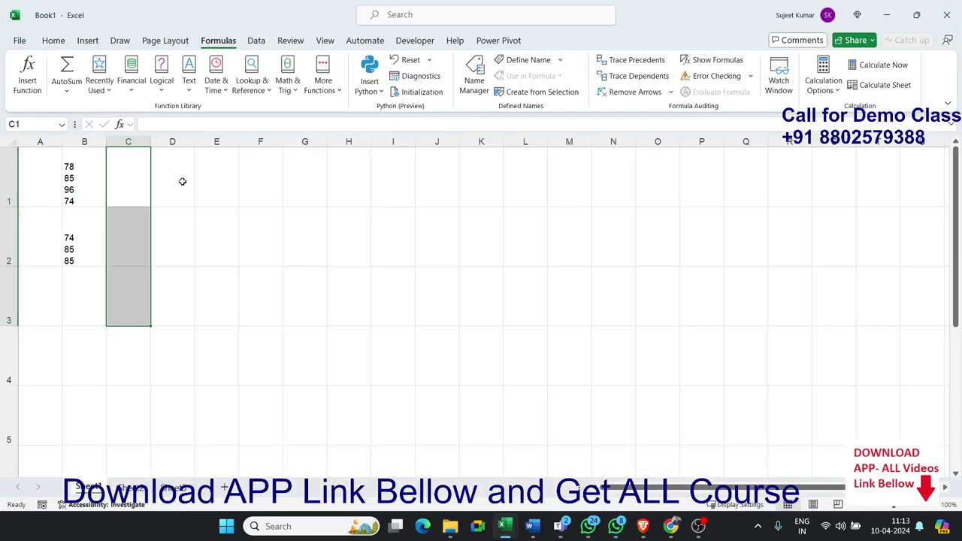
{"action": "left_click", "coordinate": [79, 173]}
{"action": "double_click", "coordinate": [78, 172]}
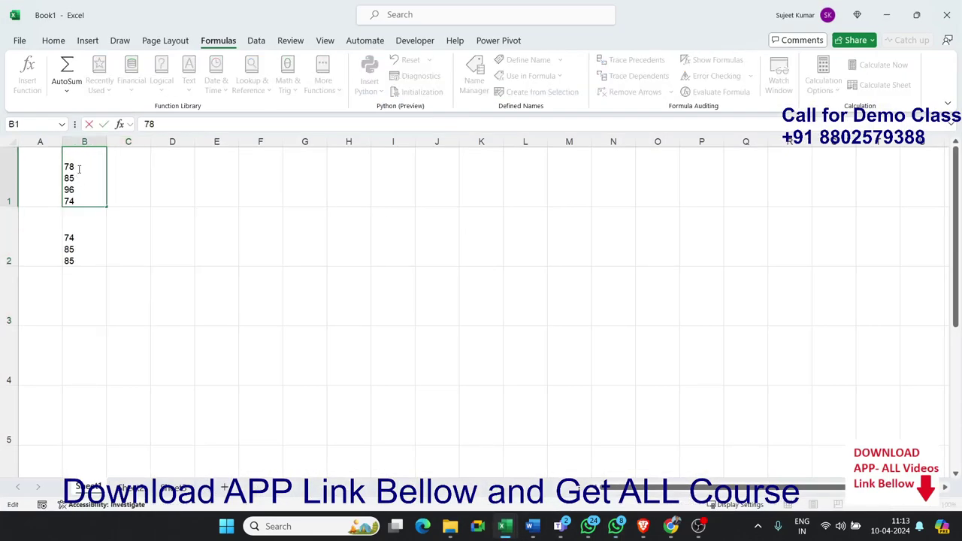
{"action": "left_click", "coordinate": [85, 248]}
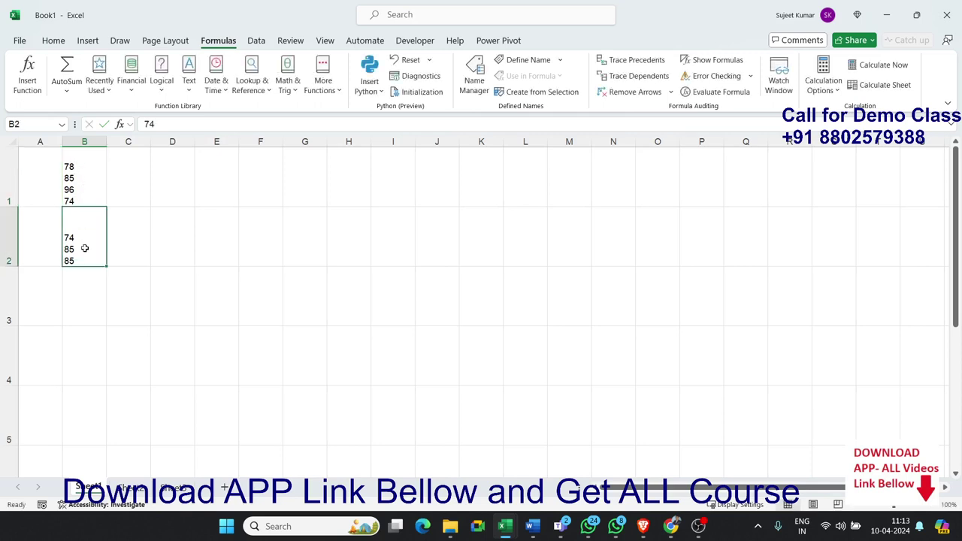
{"action": "left_click", "coordinate": [80, 178]}
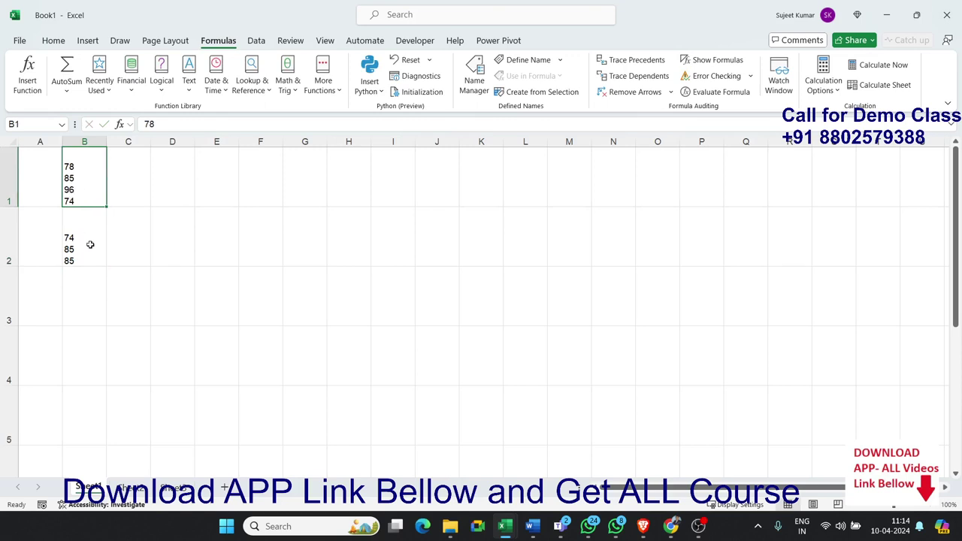
{"action": "left_click", "coordinate": [113, 247]}
Step: Copy the wrap-digit-sum photo from WhatsApp and open Copilot beside the Book1 workbook
{"action": "key", "text": "alt+Tab"}
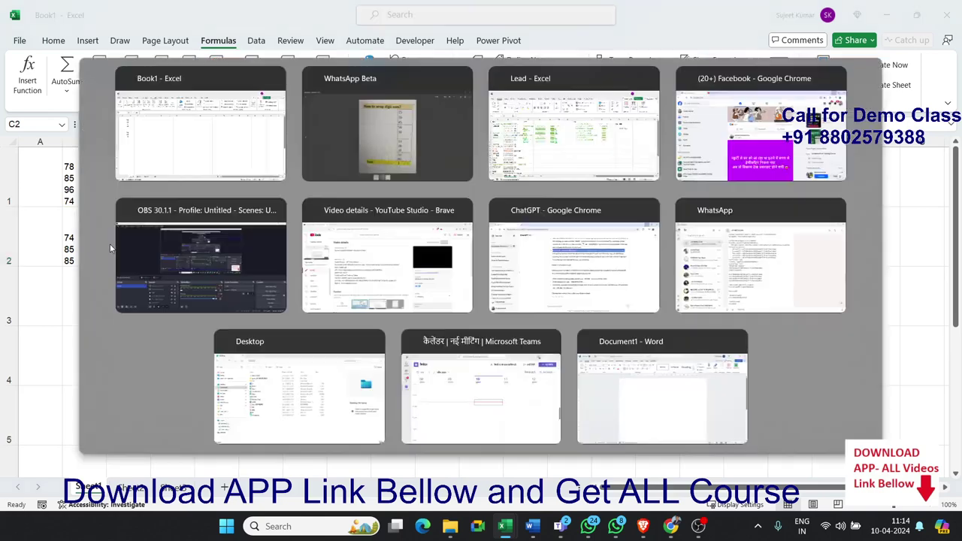
{"action": "right_click", "coordinate": [426, 184]}
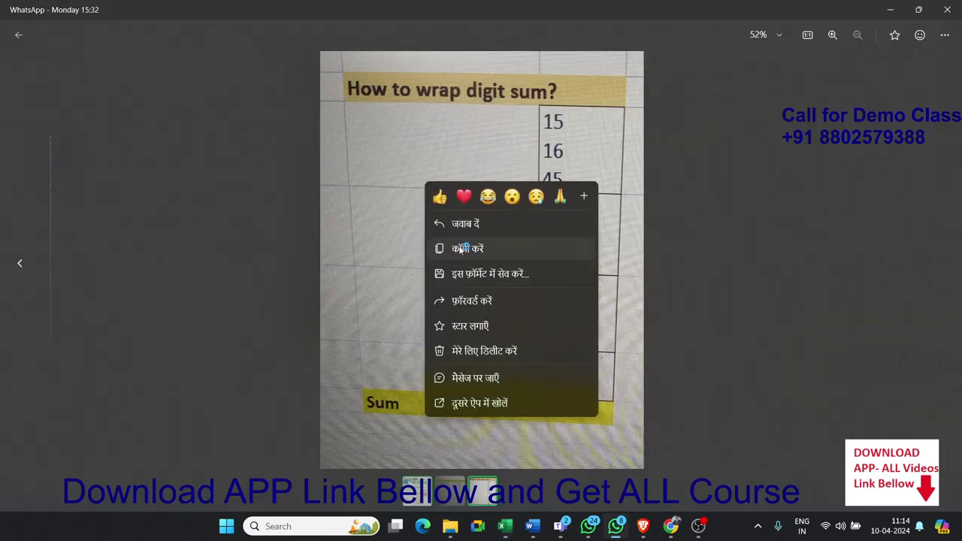
{"action": "left_click", "coordinate": [460, 248]}
{"action": "key", "text": "alt+Tab"}
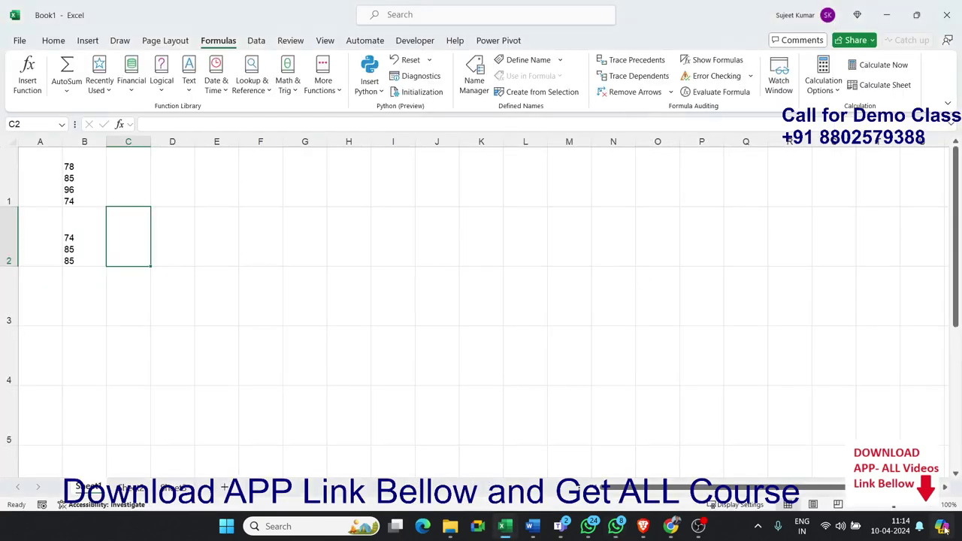
{"action": "left_click", "coordinate": [942, 526]}
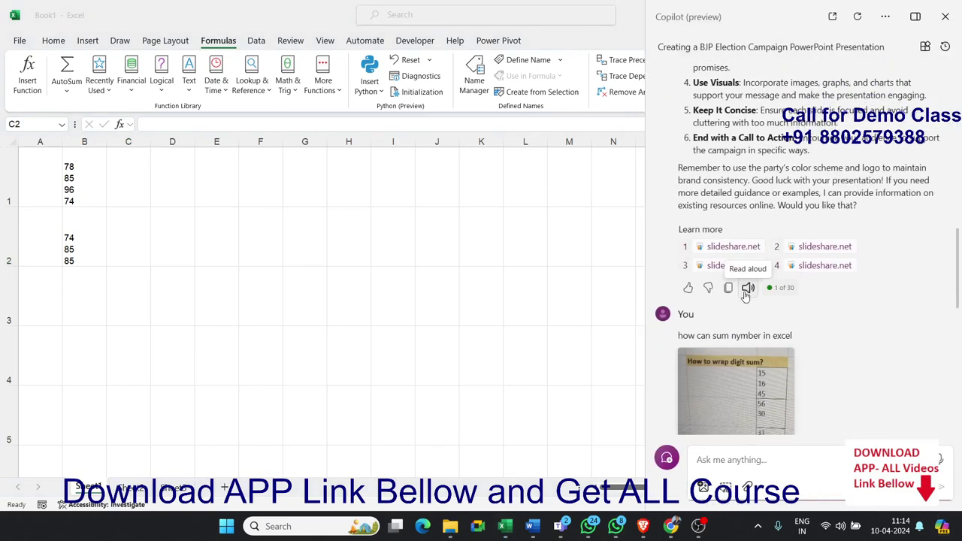
Step: Paste the photo into Copilot and send 'My data in one cell with warp text how sum in excel'
{"action": "left_click", "coordinate": [754, 461]}
{"action": "key", "text": "ctrl+v"}
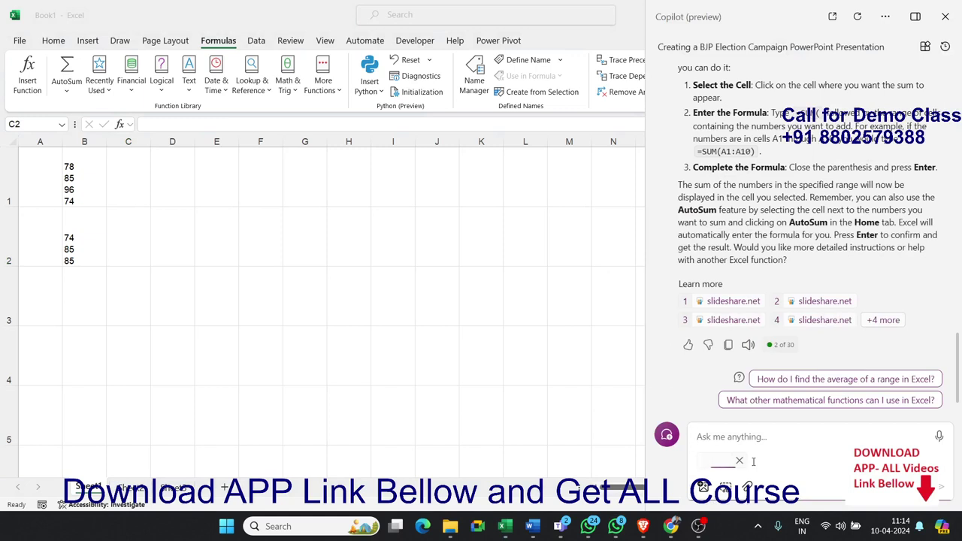
{"action": "type", "text": "My"}
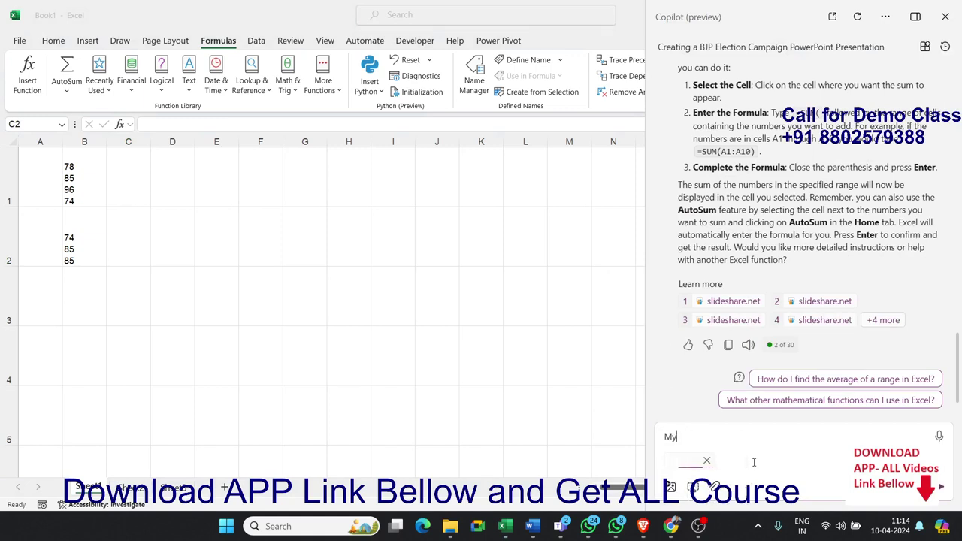
{"action": "type", "text": " da"}
{"action": "type", "text": "at in"}
{"action": "key", "text": "BackSpace"}
{"action": "key", "text": "BackSpace"}
{"action": "key", "text": "BackSpace"}
{"action": "key", "text": "BackSpace"}
{"action": "key", "text": "BackSpace"}
{"action": "type", "text": "y"}
{"action": "key", "text": "BackSpace"}
{"action": "type", "text": "ta "}
{"action": "type", "text": "in o"}
{"action": "type", "text": "ne cell"}
{"action": "type", "text": " with "}
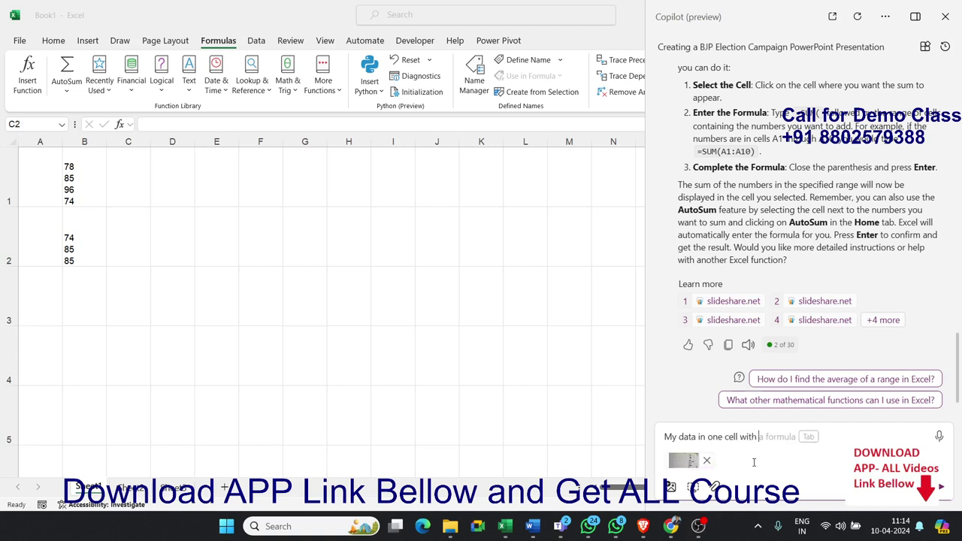
{"action": "type", "text": "w"}
{"action": "type", "text": "arp"}
{"action": "type", "text": " text h"}
{"action": "type", "text": "ow"}
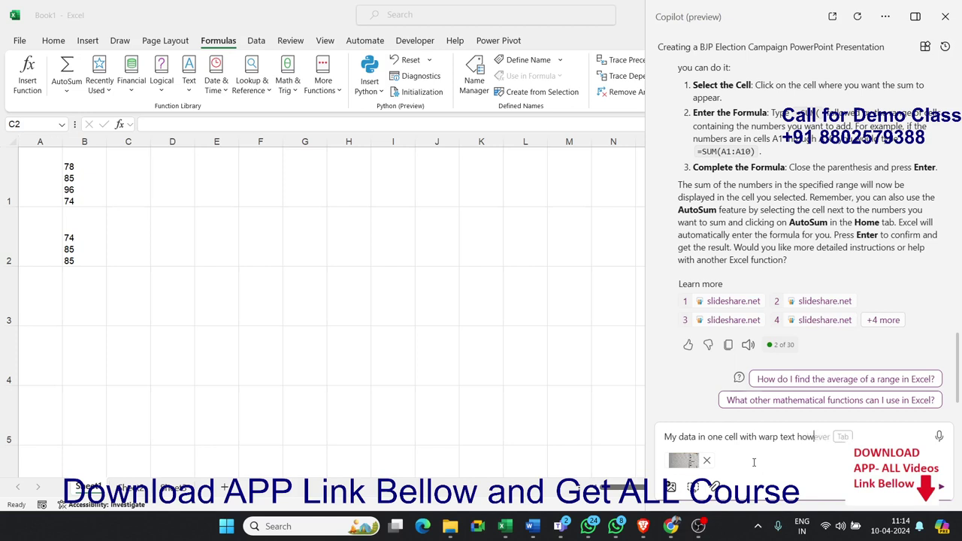
{"action": "type", "text": " su"}
{"action": "type", "text": "m in ex"}
{"action": "type", "text": "cel"}
{"action": "key", "text": "Return"}
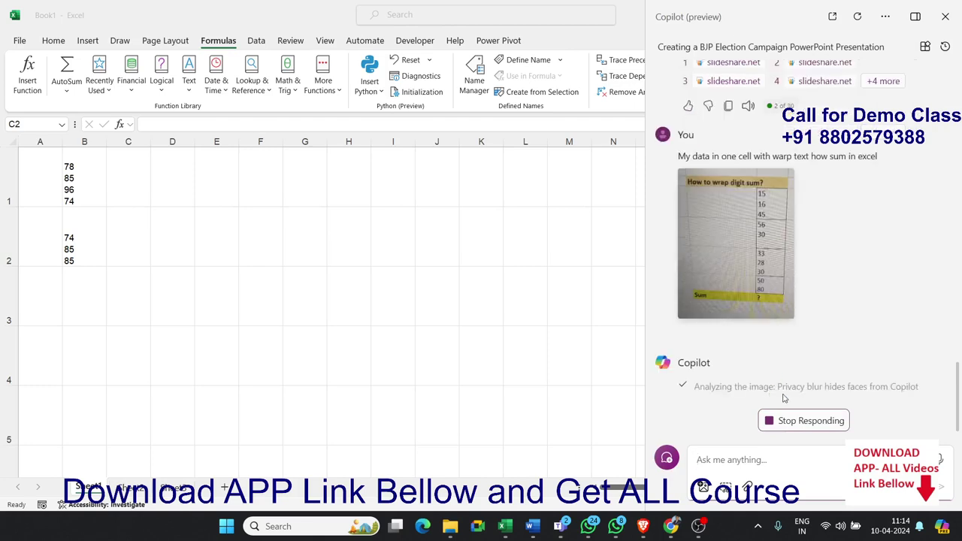
{"action": "mouse_move", "coordinate": [671, 526]}
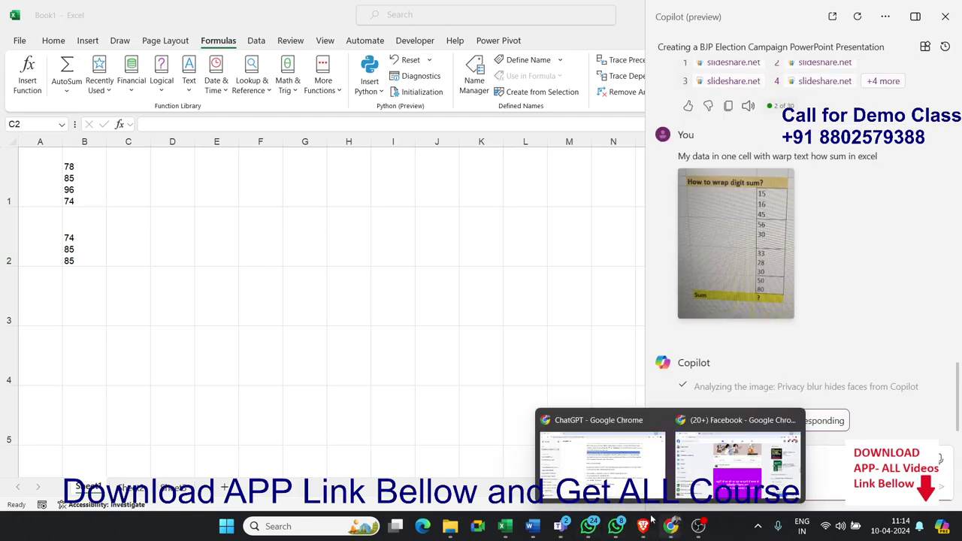
Step: Bring ChatGPT forward and type a question asking how to sum numbers that all sit in one cell
{"action": "left_click", "coordinate": [601, 459]}
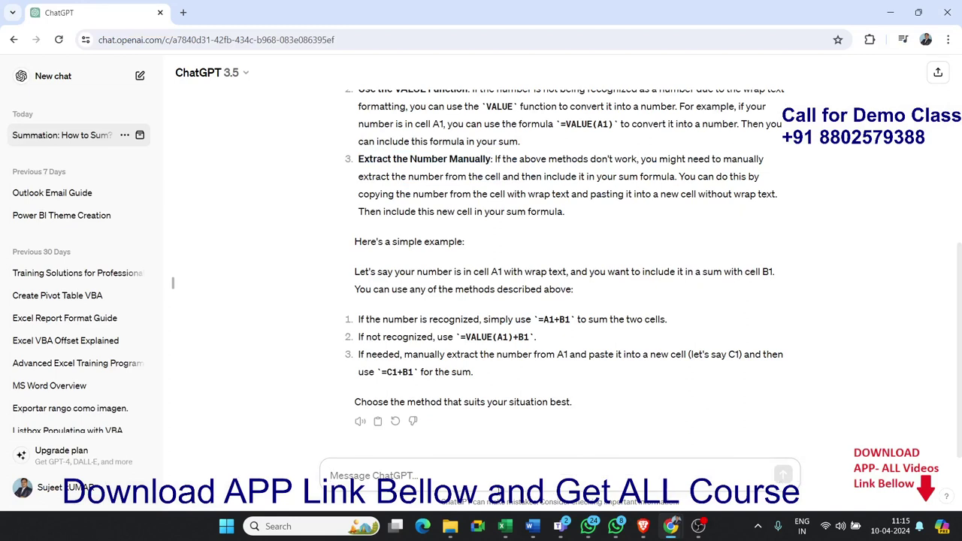
{"action": "left_click", "coordinate": [250, 73]}
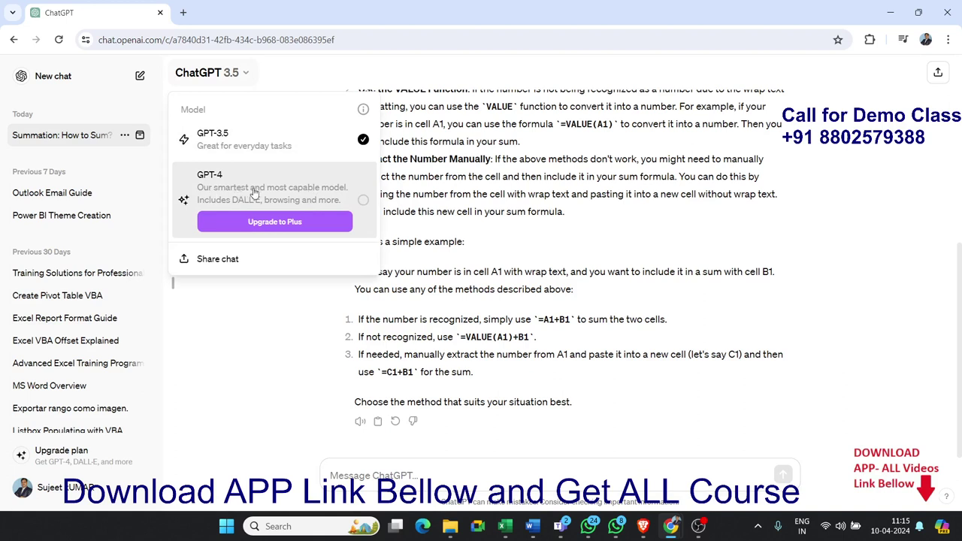
{"action": "left_click", "coordinate": [848, 312]}
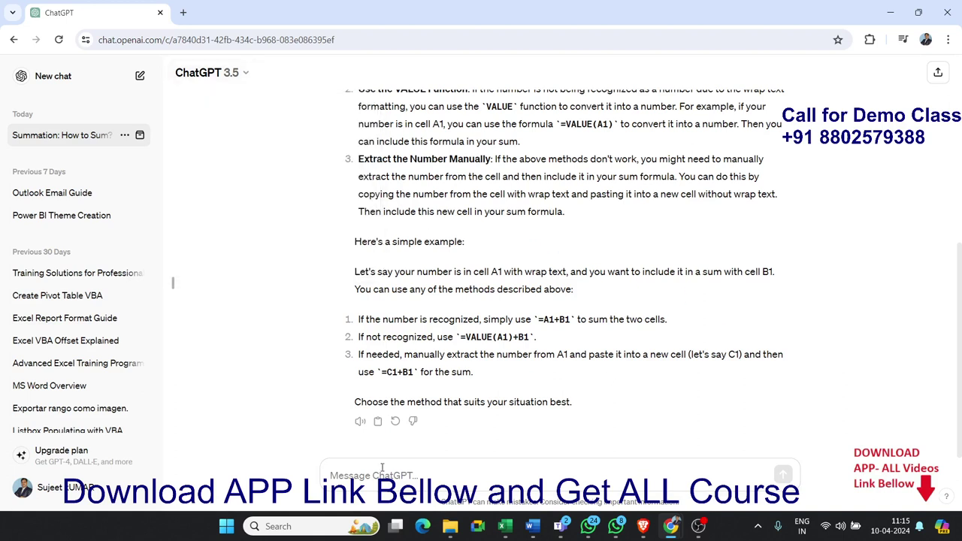
{"action": "type", "text": "Ho"}
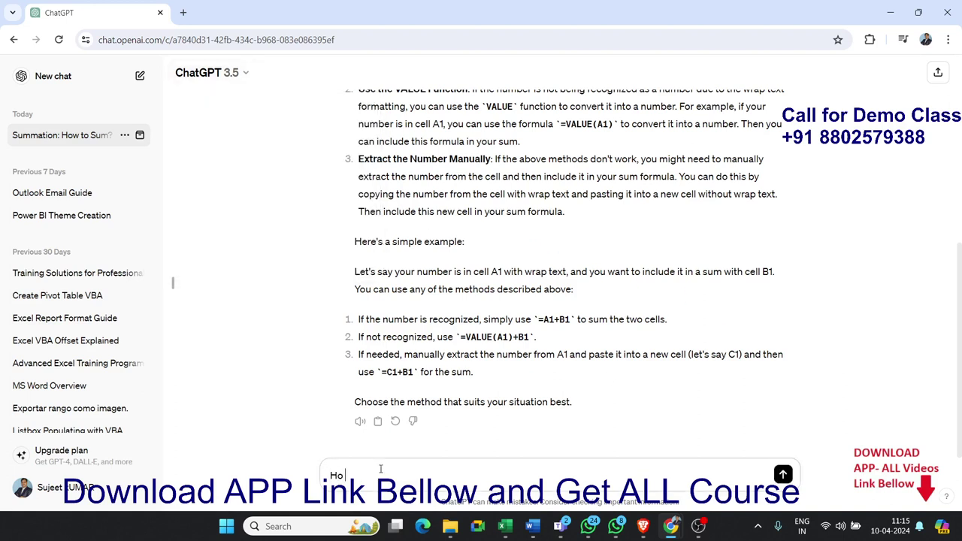
{"action": "type", "text": "w can s"}
{"action": "type", "text": "um"}
{"action": "type", "text": " number in "}
{"action": "type", "text": "excel "}
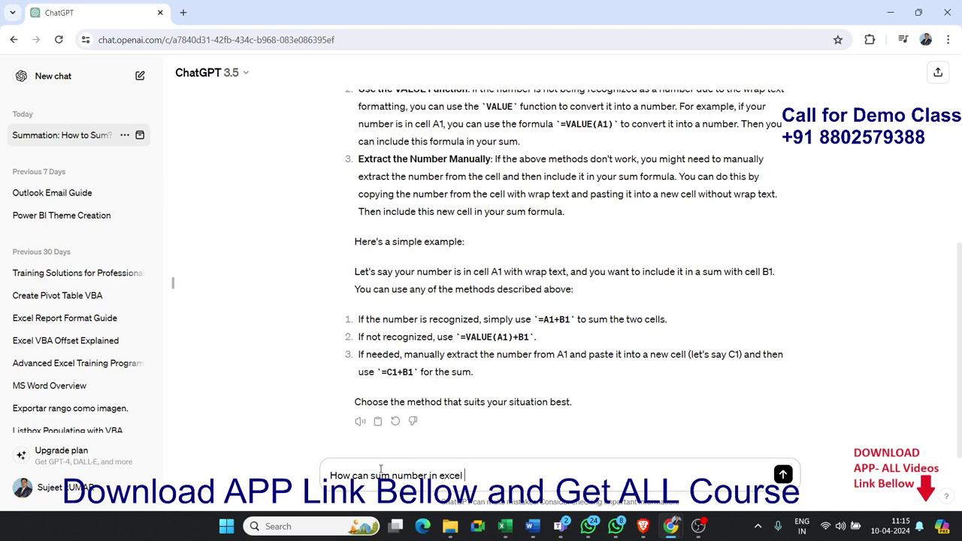
{"action": "type", "text": "if all"}
{"action": "type", "text": " numbner"}
{"action": "key", "text": "BackSpace"}
{"action": "key", "text": "BackSpace"}
{"action": "key", "text": "BackSpace"}
{"action": "key", "text": "BackSpace"}
{"action": "type", "text": "er i"}
{"action": "type", "text": "n one"}
{"action": "type", "text": " cell with wrap"}
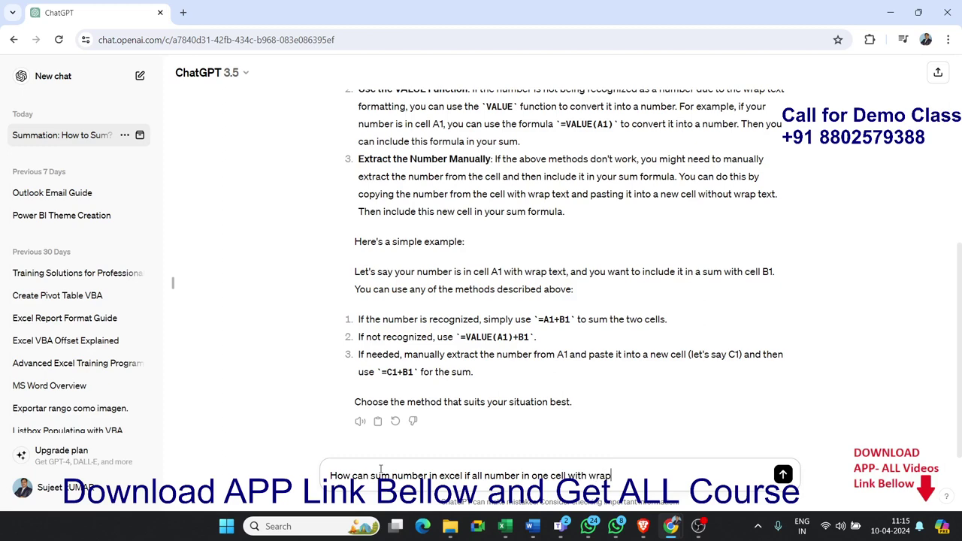
Step: Send the question and examine the SUMPRODUCT, MID, SUBSTITUTE, CHAR(10) and REPT parts of the reply
{"action": "key", "text": "Return"}
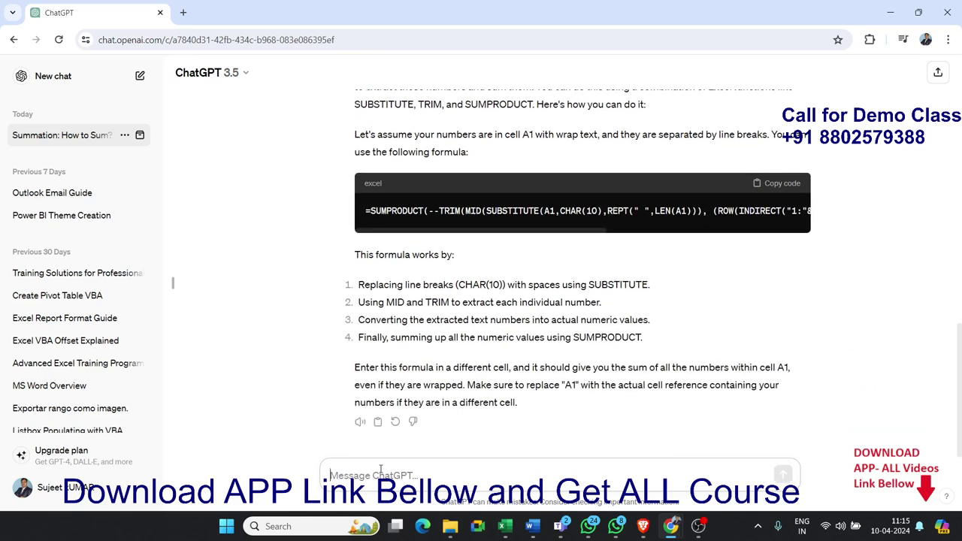
{"action": "mouse_move", "coordinate": [378, 220]}
{"action": "double_click", "coordinate": [381, 211]}
{"action": "left_click", "coordinate": [437, 212]}
{"action": "double_click", "coordinate": [470, 211]}
{"action": "left_click", "coordinate": [487, 211]}
{"action": "double_click", "coordinate": [502, 211]}
{"action": "left_click", "coordinate": [560, 211]}
{"action": "double_click", "coordinate": [591, 211]}
{"action": "double_click", "coordinate": [617, 211]}
{"action": "left_click", "coordinate": [686, 212]}
Step: Copy the SUMPRODUCT formula with its explanation and switch to Excel
{"action": "left_click_drag", "start_coordinate": [387, 211], "coordinate": [839, 217]}
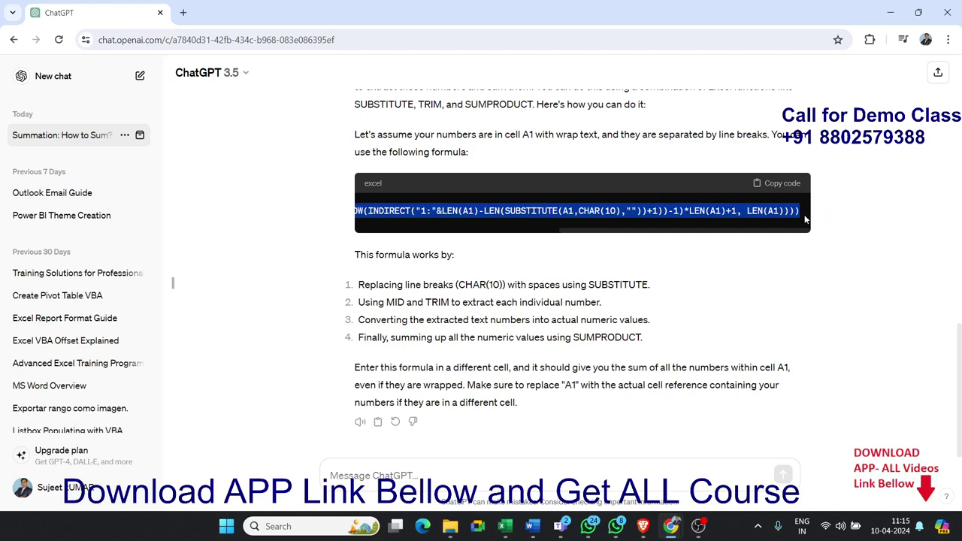
{"action": "left_click", "coordinate": [803, 216]}
{"action": "left_click_drag", "start_coordinate": [801, 216], "coordinate": [297, 224]}
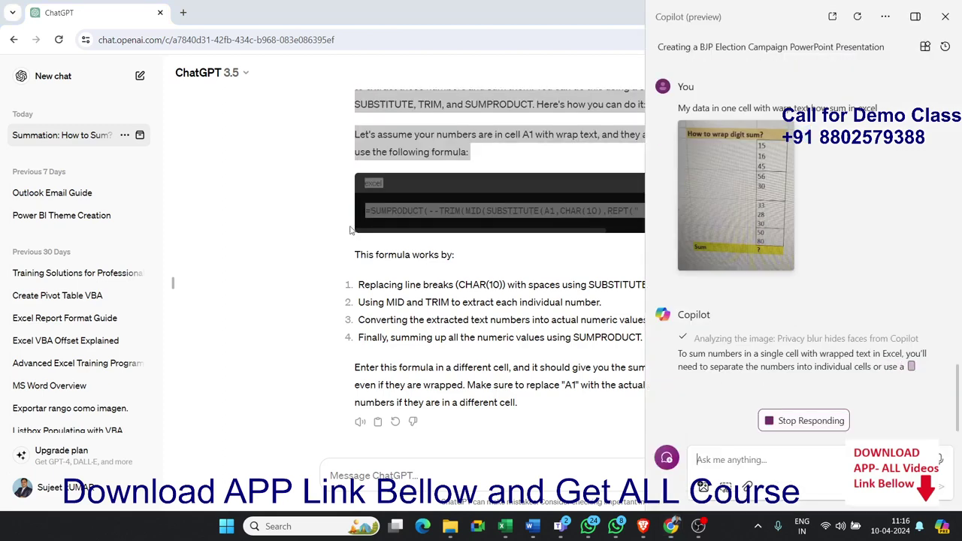
{"action": "key", "text": "super+c"}
{"action": "key", "text": "alt+Tab"}
{"action": "key", "text": "alt+Tab"}
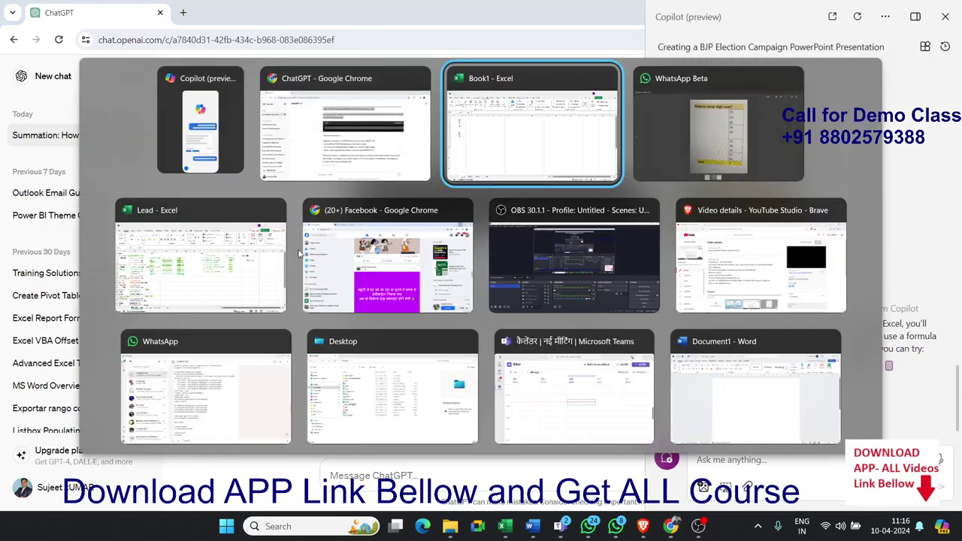
Step: Paste the copied answer into C1 and delete the explanation, keeping only the SUMPRODUCT formula
{"action": "left_click", "coordinate": [73, 195]}
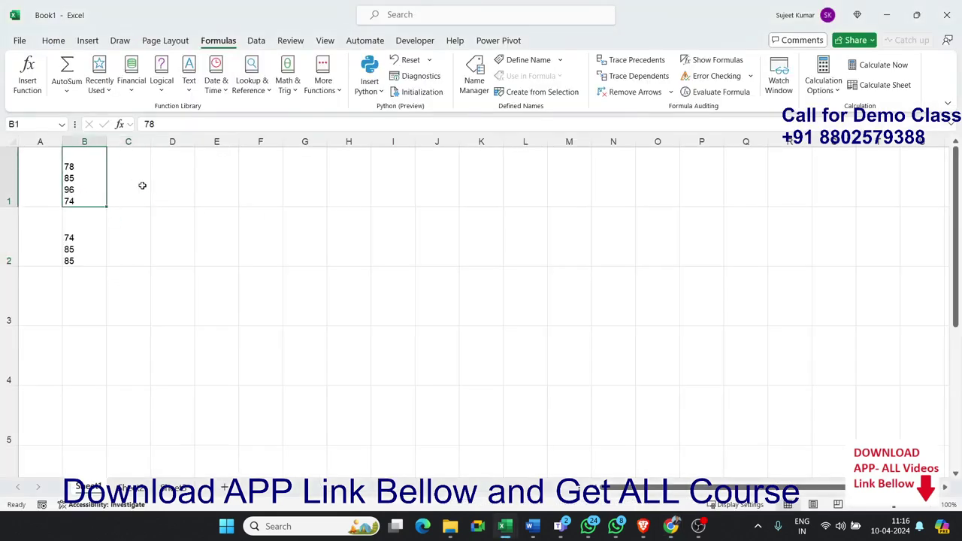
{"action": "double_click", "coordinate": [133, 185]}
{"action": "key", "text": "ctrl+v"}
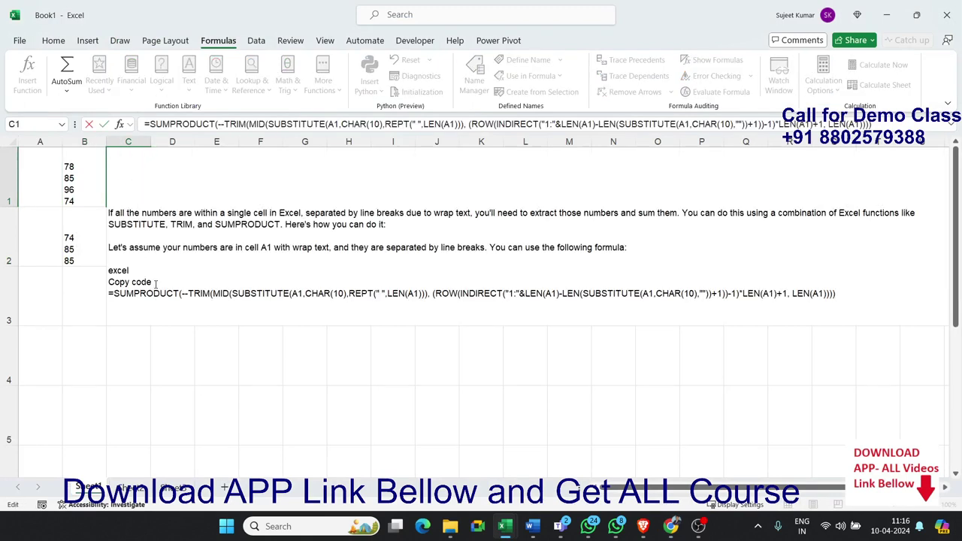
{"action": "left_click_drag", "start_coordinate": [108, 293], "coordinate": [115, 149]}
{"action": "key", "text": "BackSpace"}
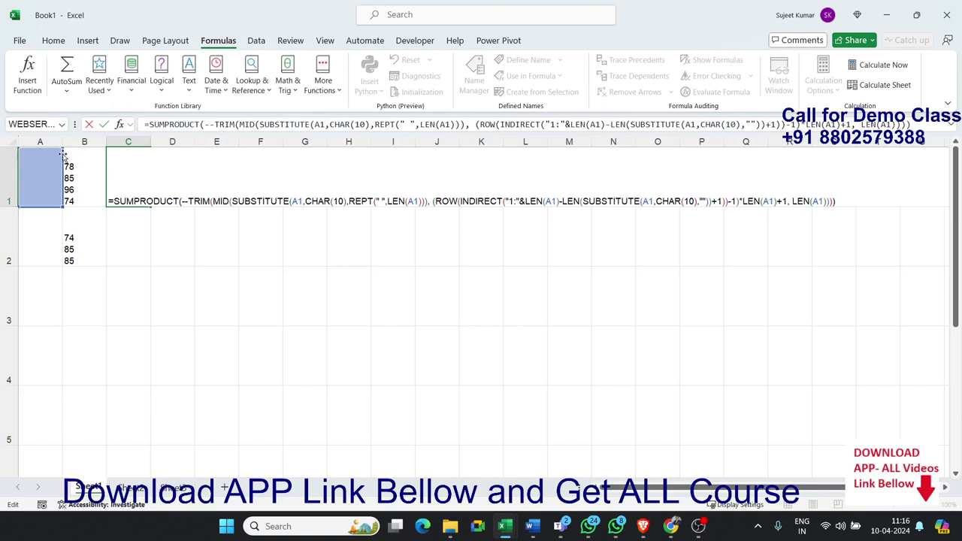
Step: Change every A1 reference in the SUBSTITUTE, REPT, INDIRECT and LEN parts to B1
{"action": "left_click", "coordinate": [83, 151]}
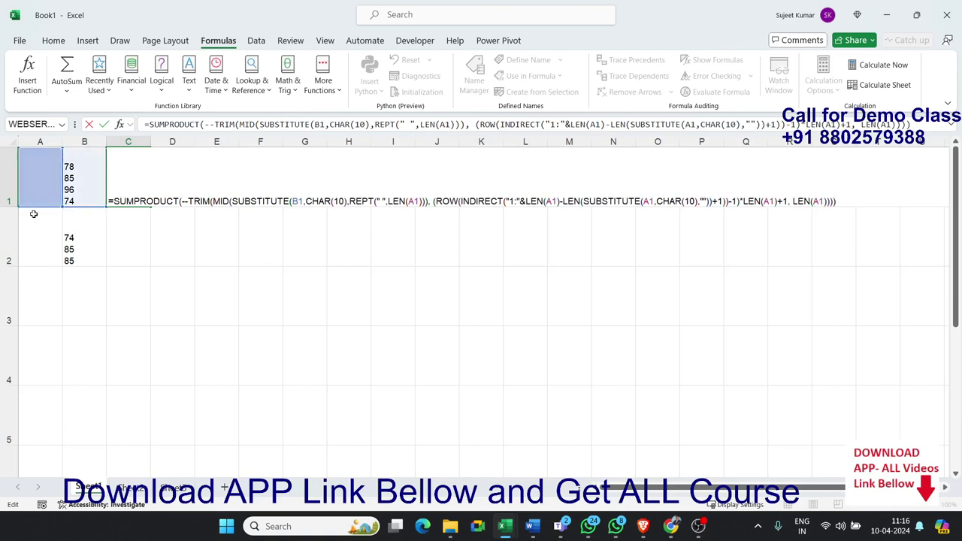
{"action": "left_click", "coordinate": [69, 203]}
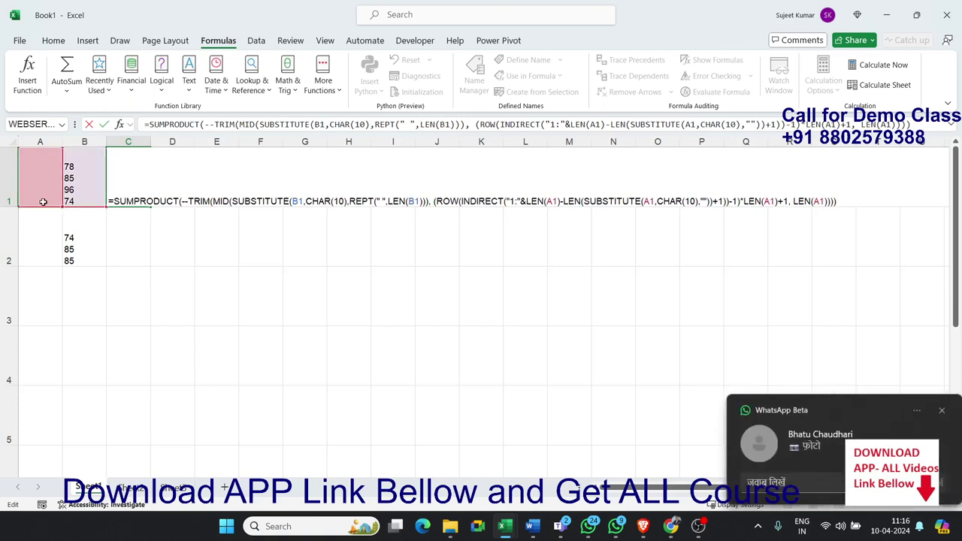
{"action": "left_click", "coordinate": [87, 214]}
{"action": "left_click", "coordinate": [86, 199]}
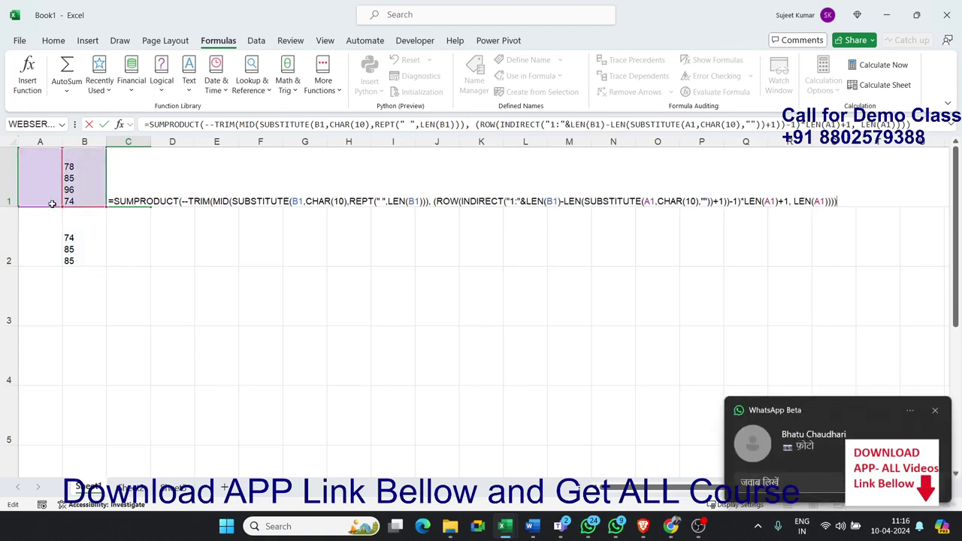
{"action": "left_click", "coordinate": [56, 213]}
{"action": "left_click", "coordinate": [67, 204]}
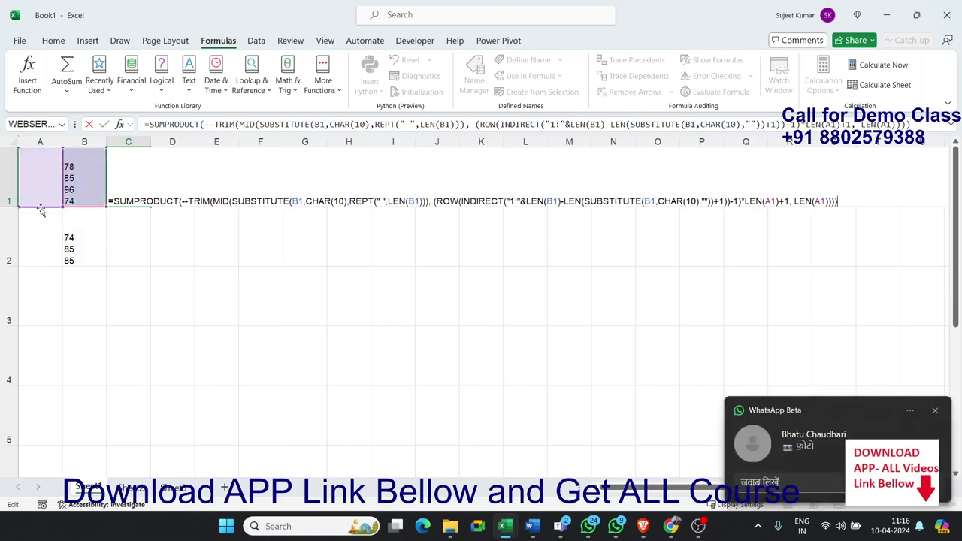
{"action": "left_click", "coordinate": [69, 204]}
{"action": "left_click", "coordinate": [74, 206]}
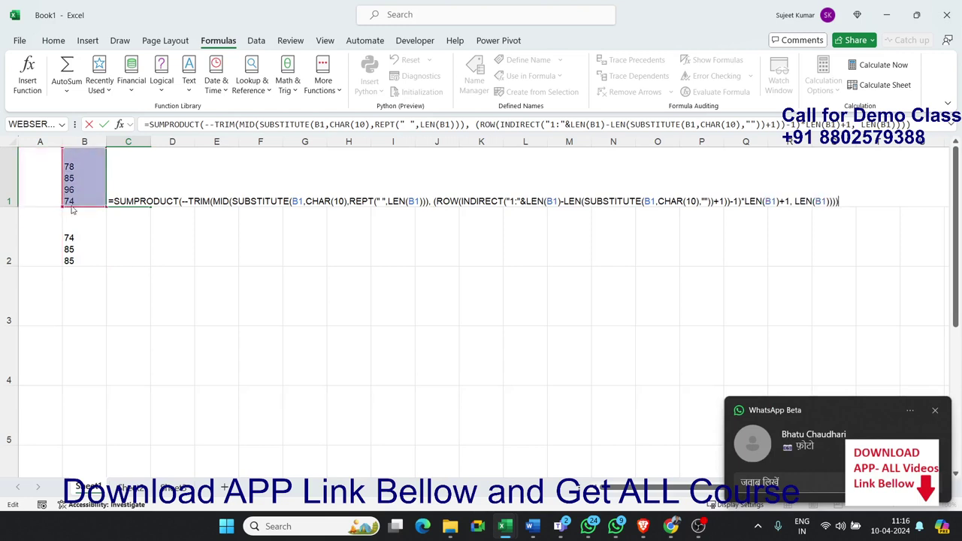
Step: Commit C1's formula so it shows 333, then review the formula text without changing it
{"action": "key", "text": "Return"}
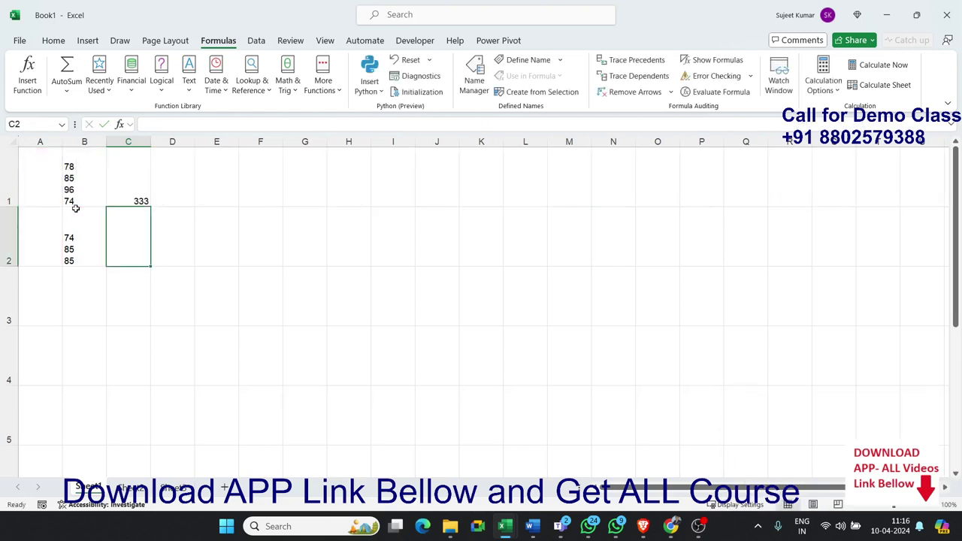
{"action": "left_click", "coordinate": [145, 198]}
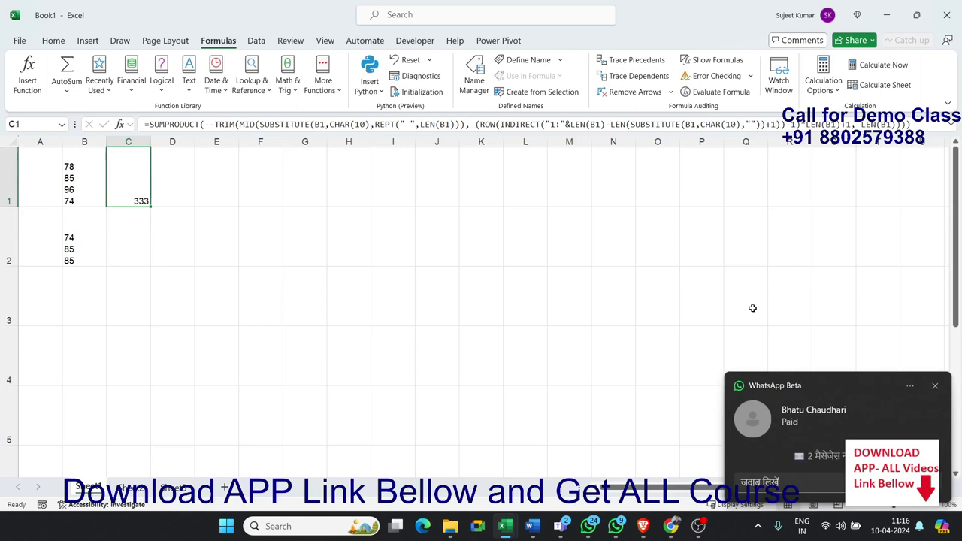
{"action": "left_click", "coordinate": [934, 385]}
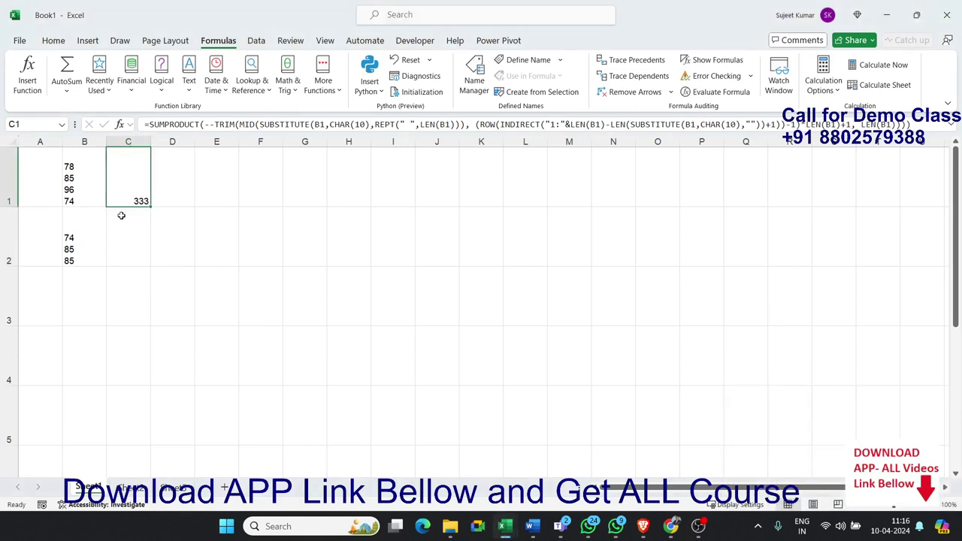
{"action": "double_click", "coordinate": [129, 189]}
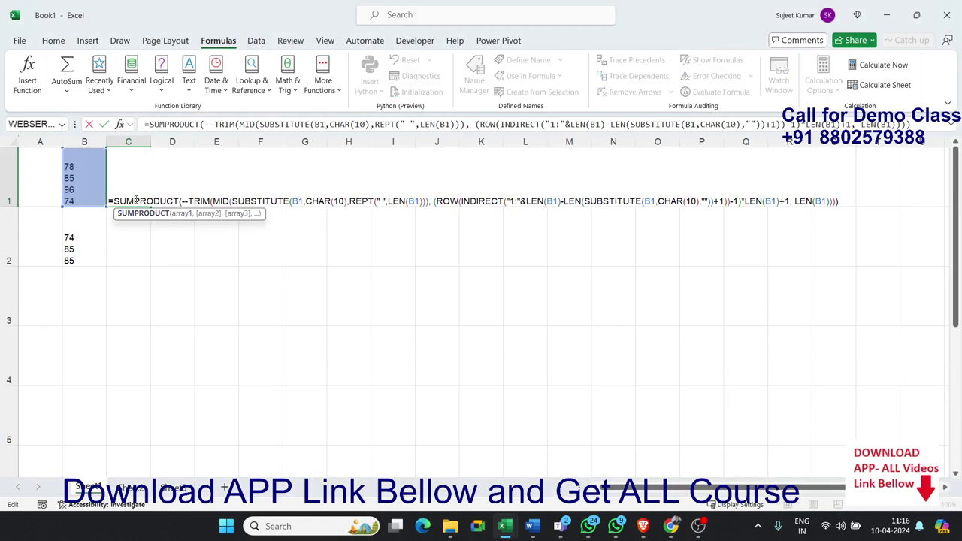
{"action": "left_click_drag", "start_coordinate": [134, 201], "coordinate": [844, 198]}
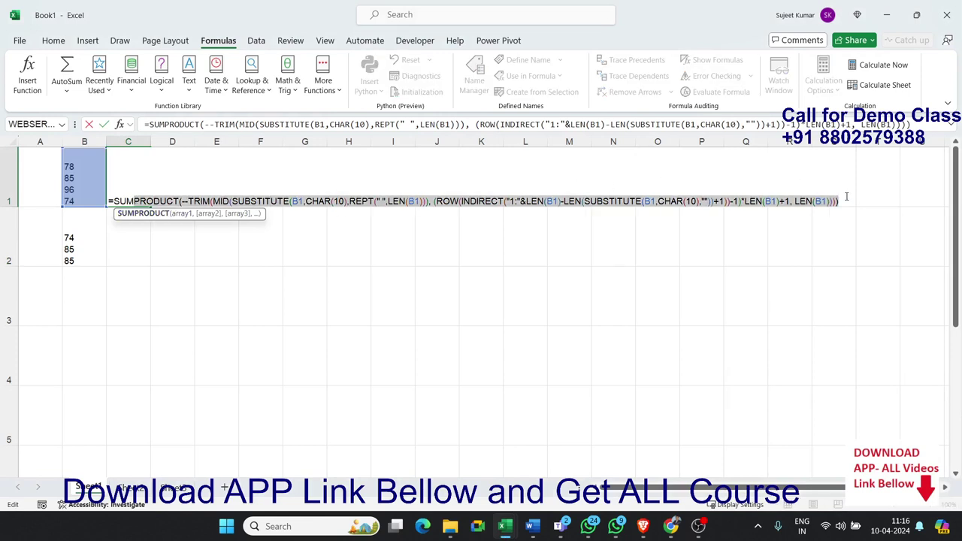
{"action": "key", "text": "Escape"}
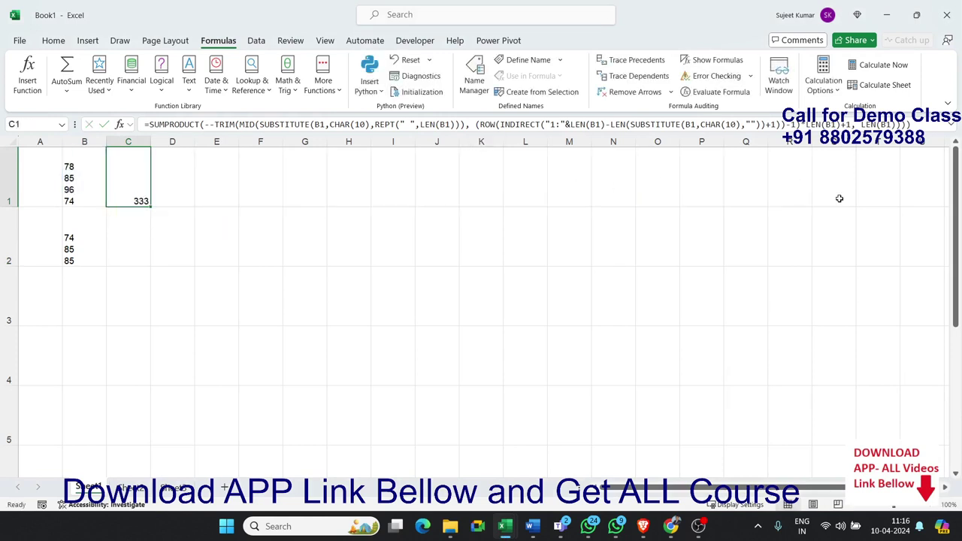
Step: Re-confirm C1's formula, keeping the total 333, and bring up Copilot's answer beside the sheet
{"action": "left_click", "coordinate": [184, 234]}
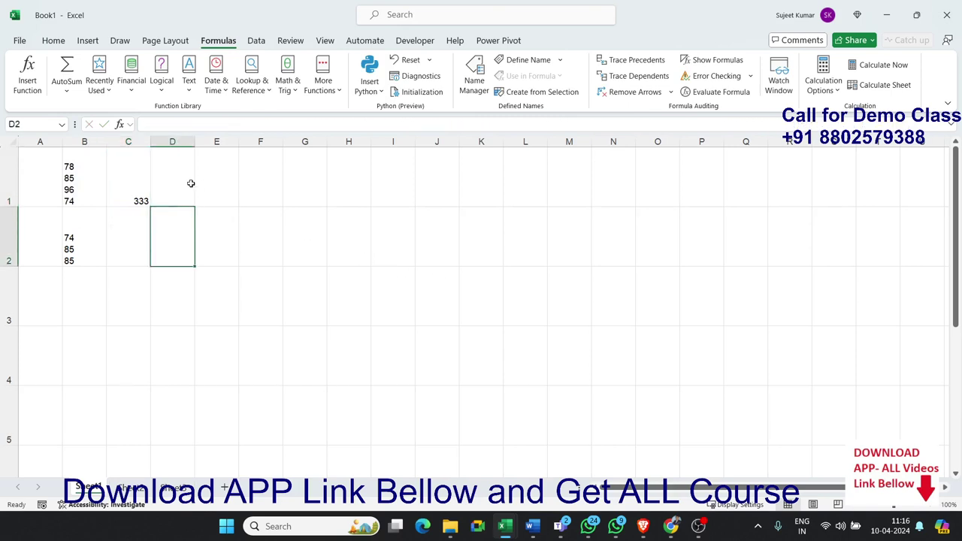
{"action": "double_click", "coordinate": [133, 190]}
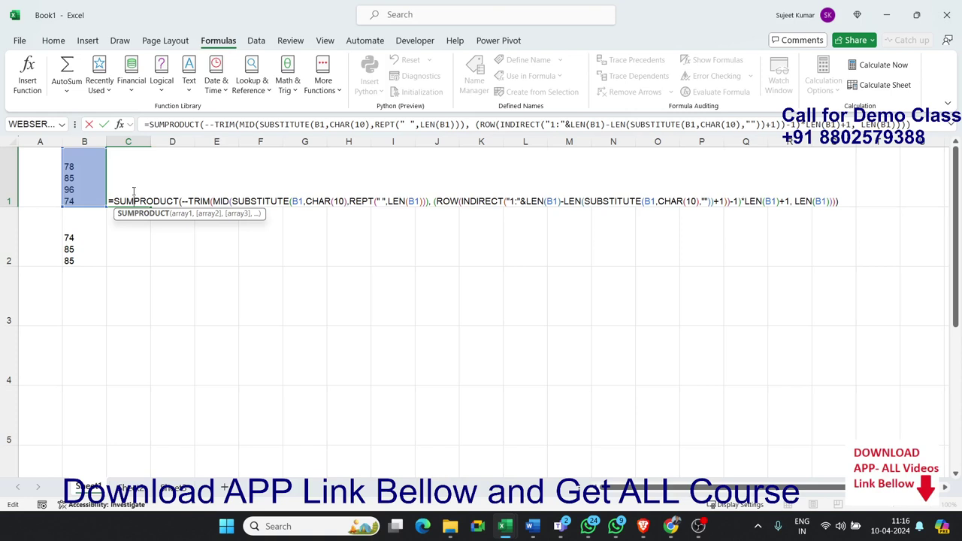
{"action": "key", "text": "Return"}
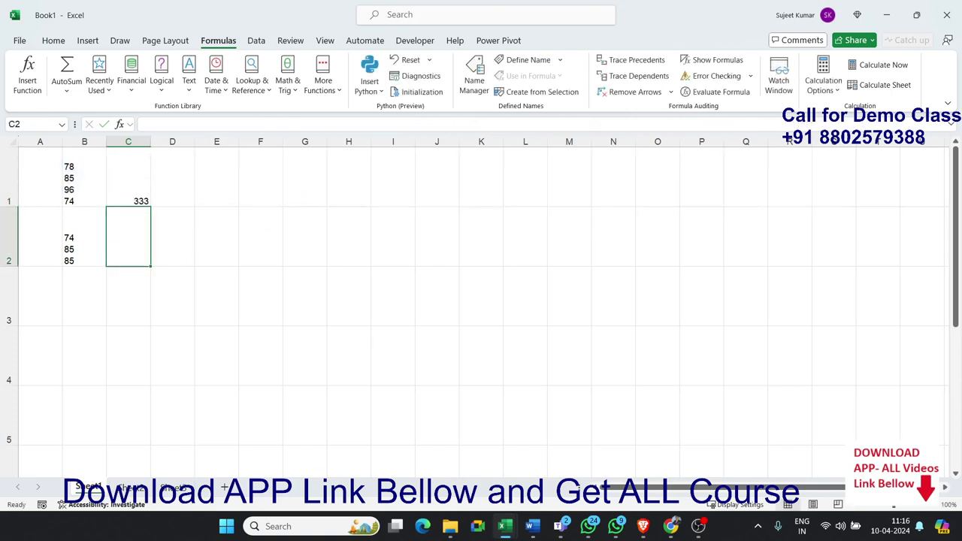
{"action": "left_click", "coordinate": [943, 526]}
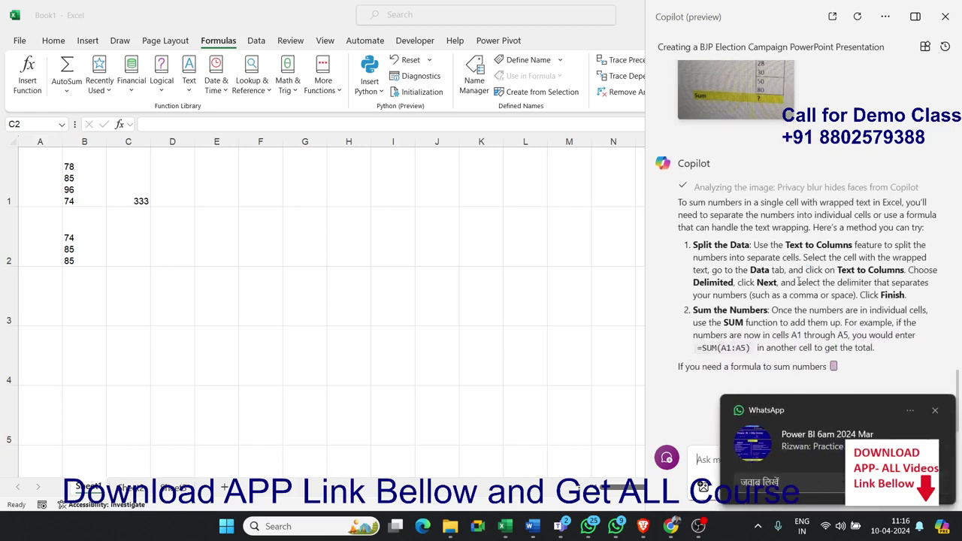
Step: Dismiss the WhatsApp notification, close Copilot, and open C1's SUMPRODUCT formula on B1 for editing
{"action": "left_click", "coordinate": [936, 410]}
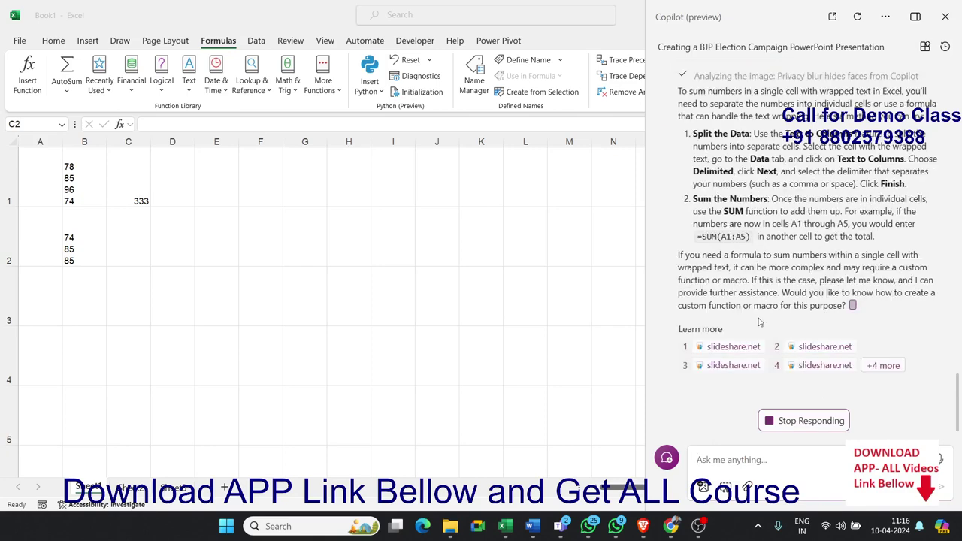
{"action": "scroll", "coordinate": [754, 243], "scroll_direction": "up", "scroll_amount": 2}
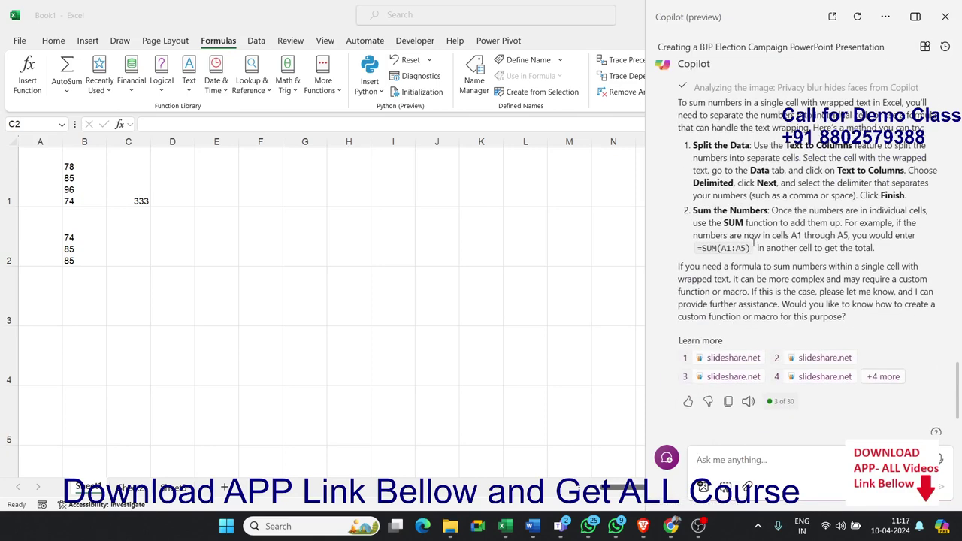
{"action": "scroll", "coordinate": [753, 243], "scroll_direction": "down", "scroll_amount": 2}
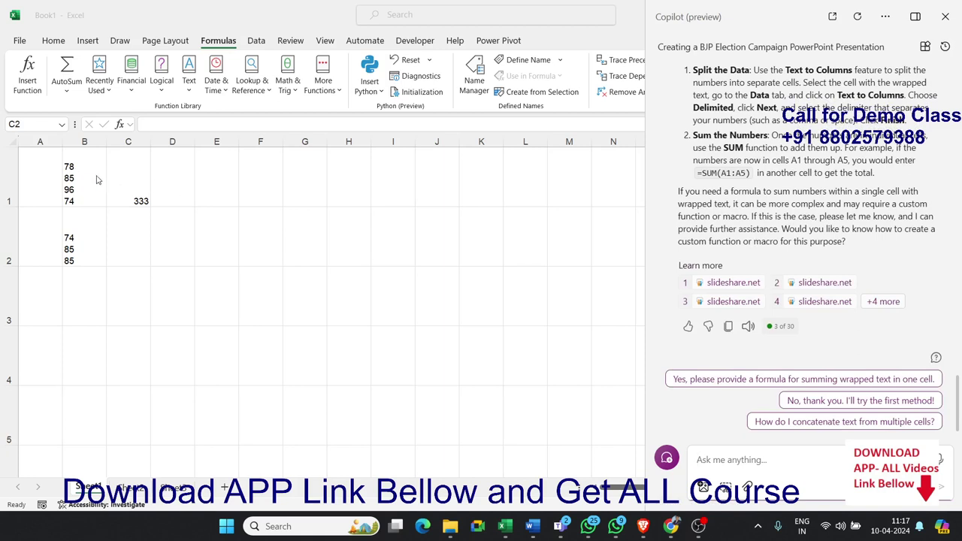
{"action": "left_click", "coordinate": [266, 264]}
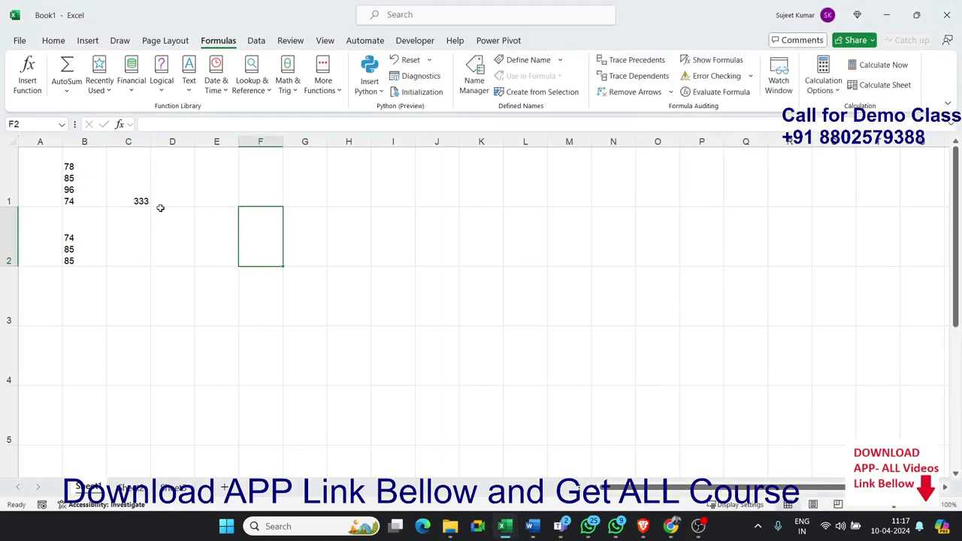
{"action": "left_click", "coordinate": [139, 192]}
{"action": "double_click", "coordinate": [144, 189]}
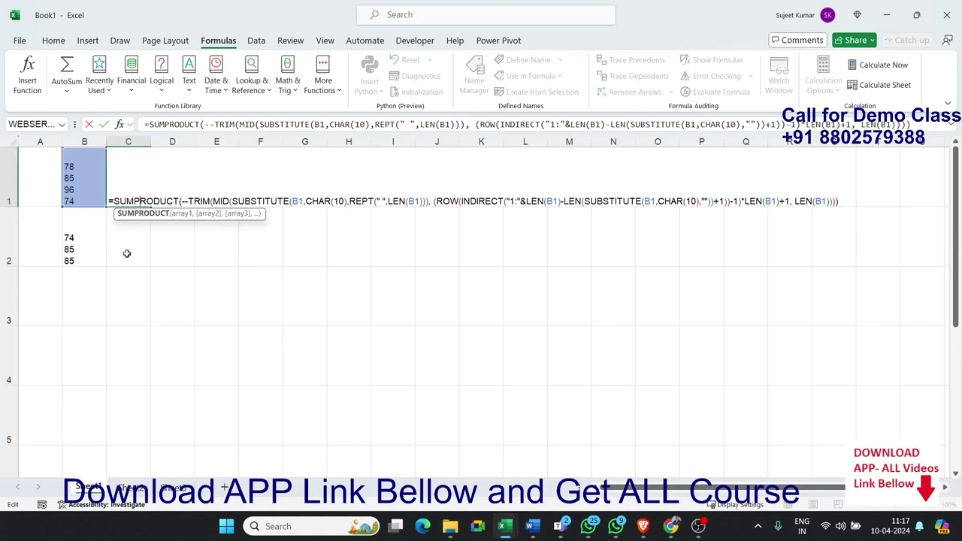
Step: Commit C1's formula and begin D1's formula as =SUM(TEXTSPLIT(
{"action": "key", "text": "Return"}
{"action": "key", "text": "Up"}
{"action": "key", "text": "Right"}
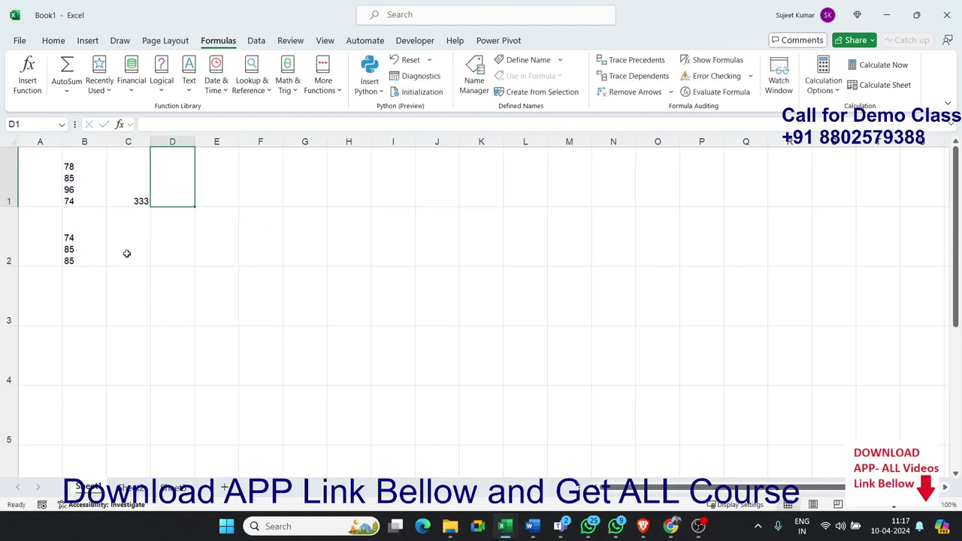
{"action": "type", "text": "=sum"}
{"action": "key", "text": "BackSpace"}
{"action": "key", "text": "BackSpace"}
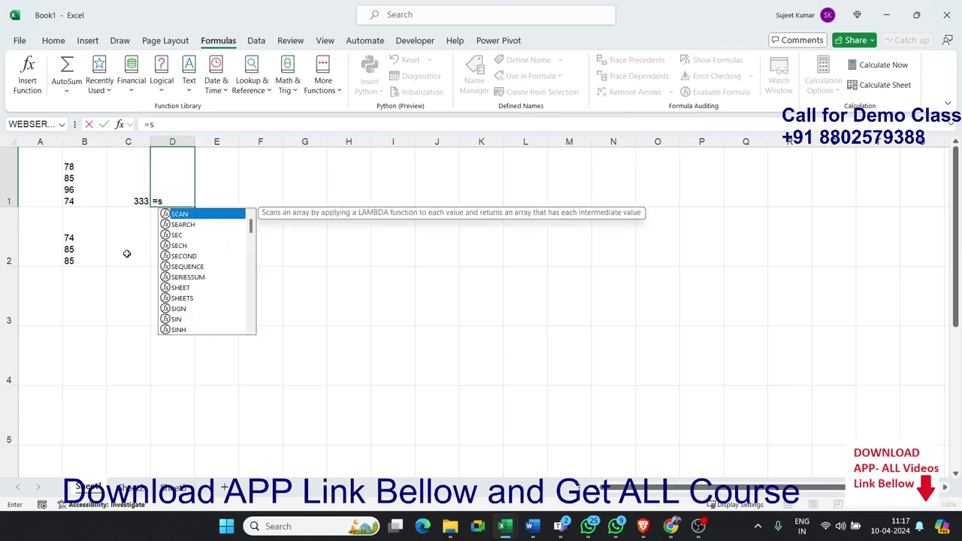
{"action": "type", "text": "um"}
{"action": "key", "text": "Tab"}
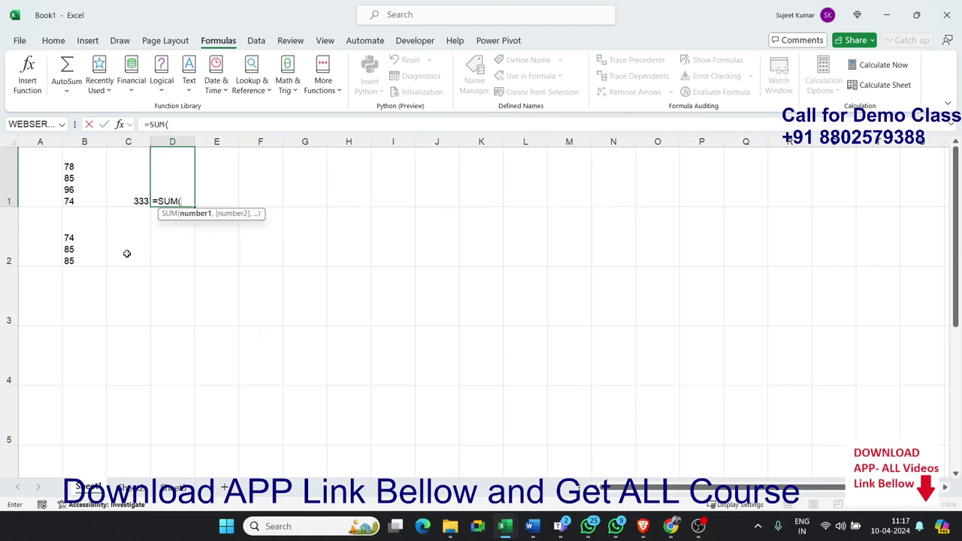
{"action": "type", "text": "te"}
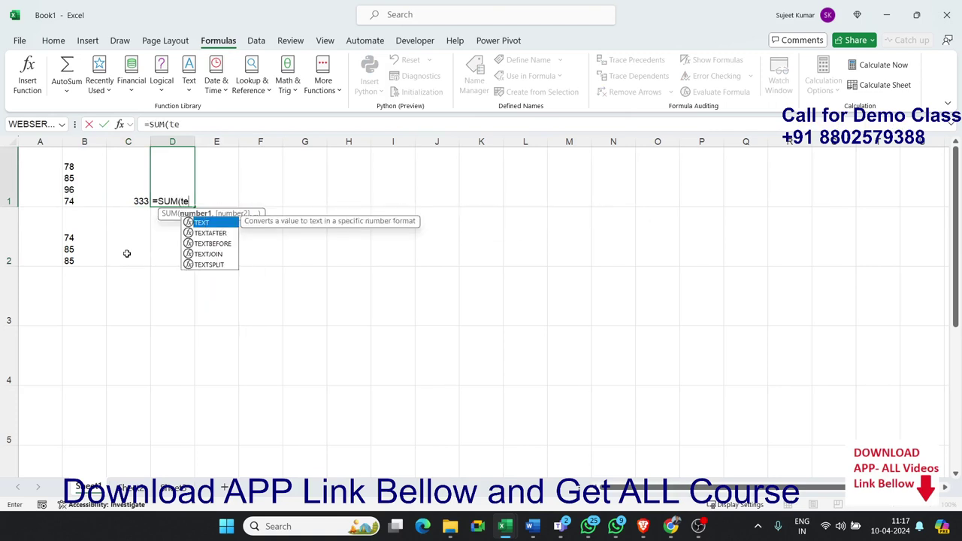
{"action": "key", "text": "Down"}
{"action": "key", "text": "Down"}
{"action": "key", "text": "Down"}
{"action": "key", "text": "Down"}
{"action": "key", "text": "Tab"}
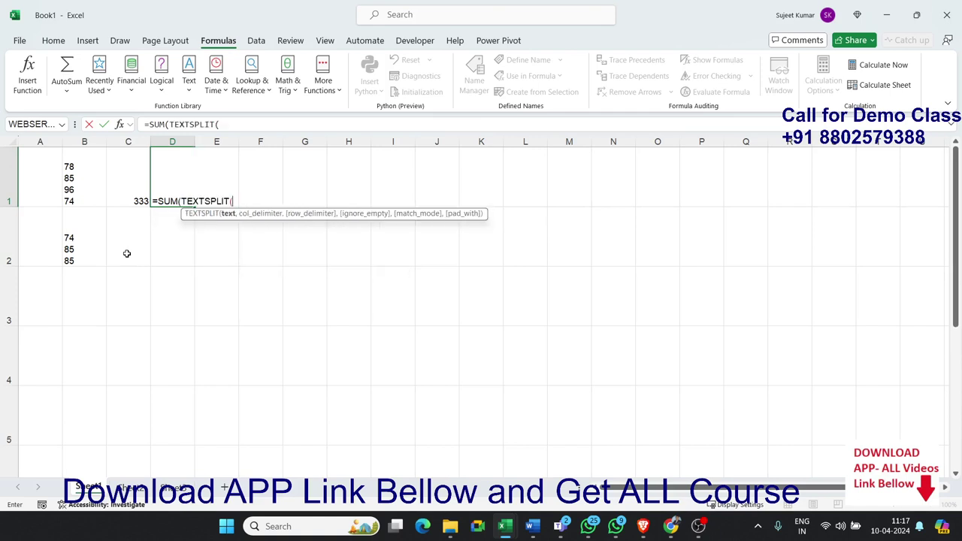
Step: Finish D1 as =SUM(TEXTSPLIT(B1,CHAR(10))*1), accepting Excel's correction, then recheck C1
{"action": "key", "text": "Left"}
{"action": "key", "text": "Left"}
{"action": "type", "text": ",c"}
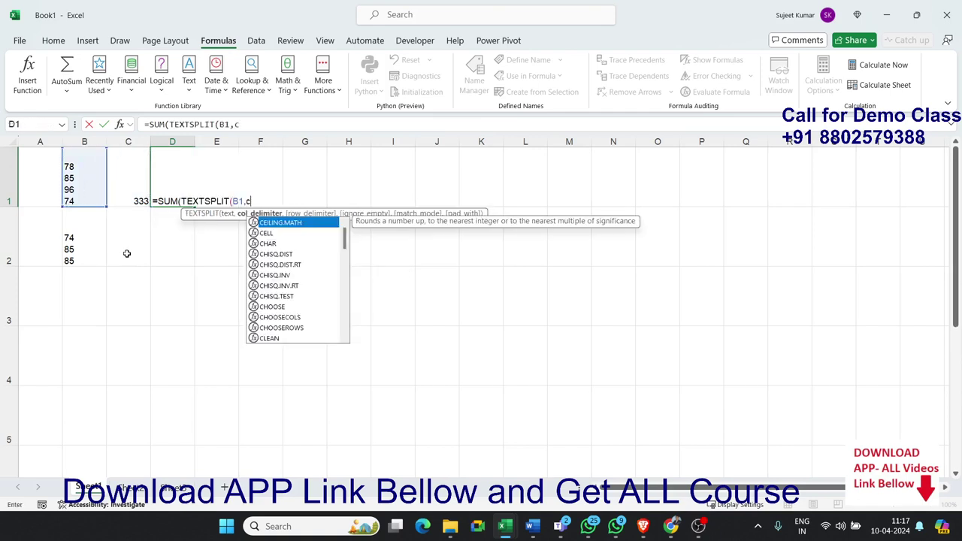
{"action": "type", "text": "ha"}
{"action": "key", "text": "Tab"}
{"action": "type", "text": "10"}
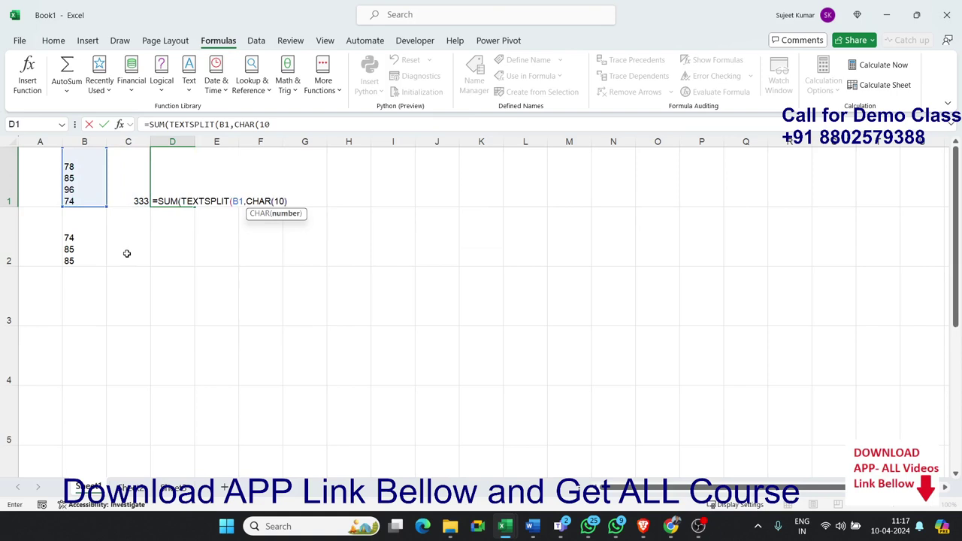
{"action": "type", "text": "))*1"}
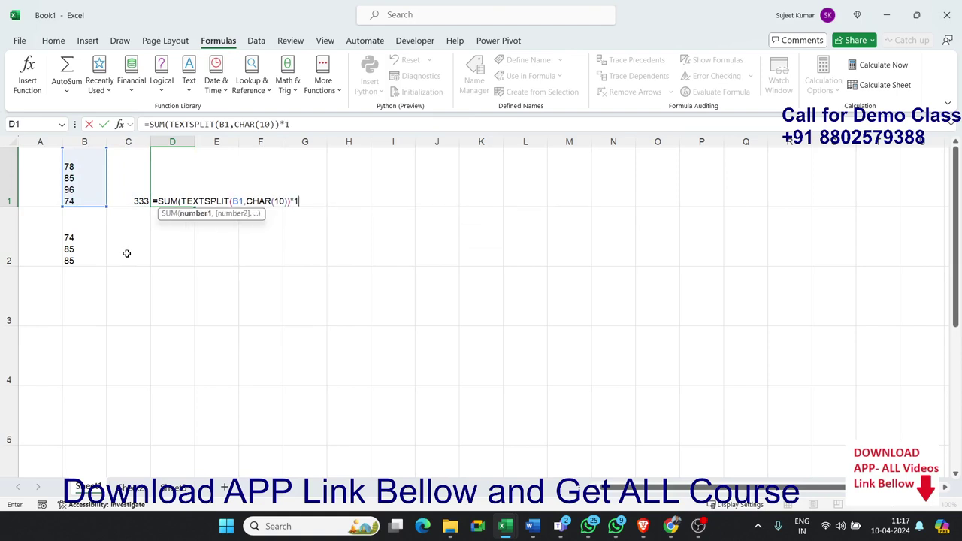
{"action": "key", "text": "Return"}
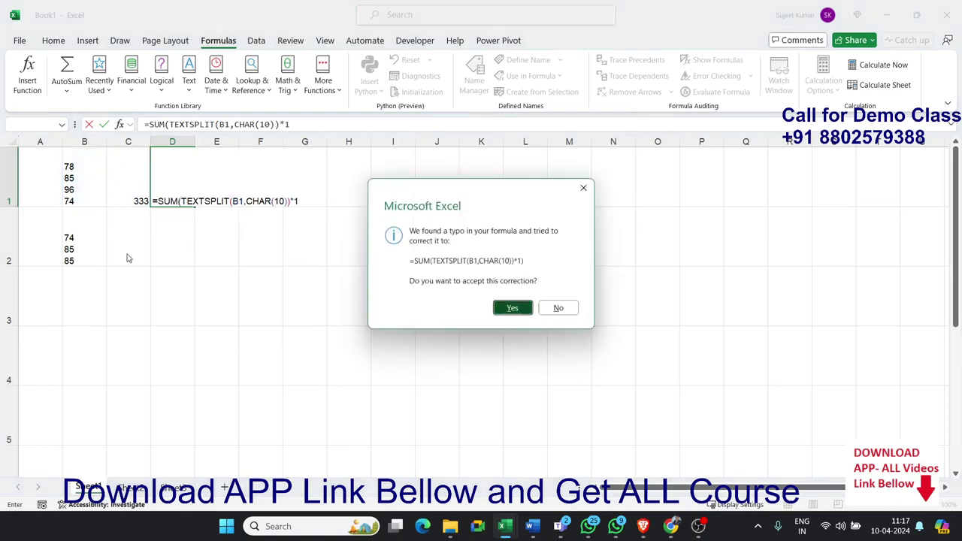
{"action": "key", "text": "Return"}
{"action": "key", "text": "Up"}
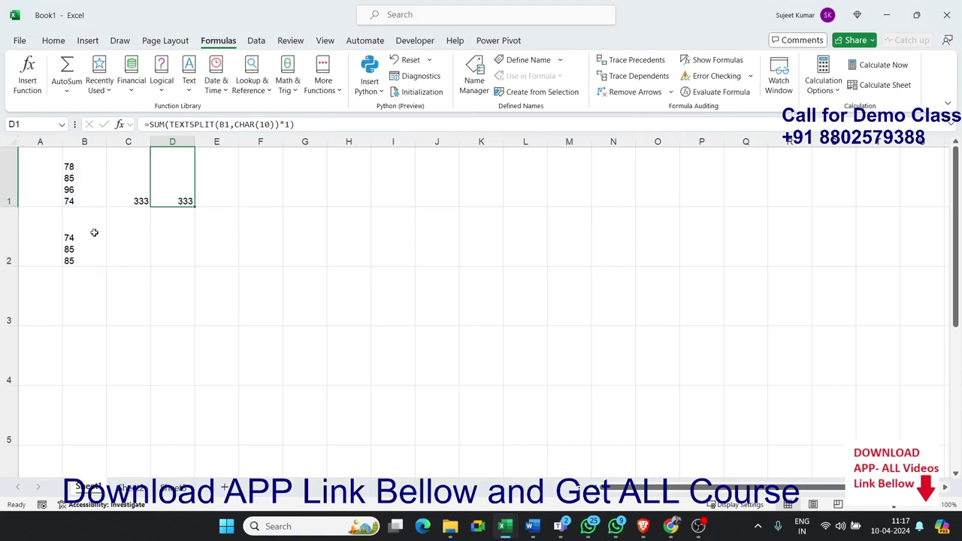
{"action": "double_click", "coordinate": [112, 190]}
Step: Recheck the C1 and D1 formulas, leaving both unchanged at 333
{"action": "key", "text": "Return"}
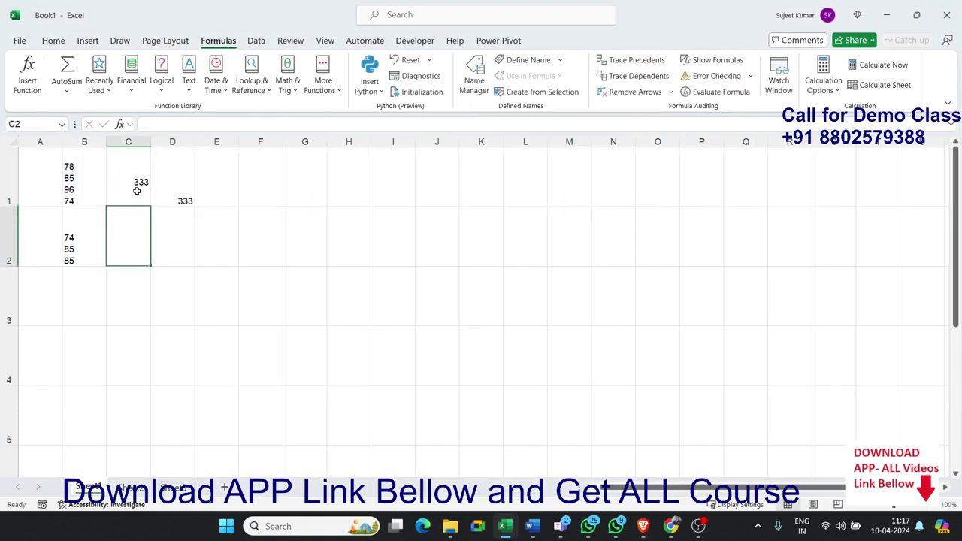
{"action": "left_click", "coordinate": [185, 200]}
{"action": "double_click", "coordinate": [181, 202]}
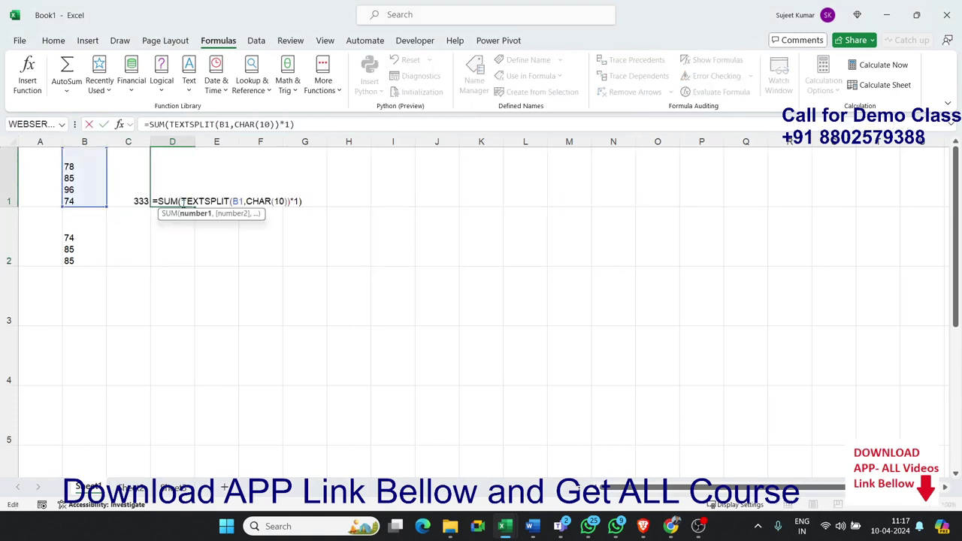
{"action": "key", "text": "Return"}
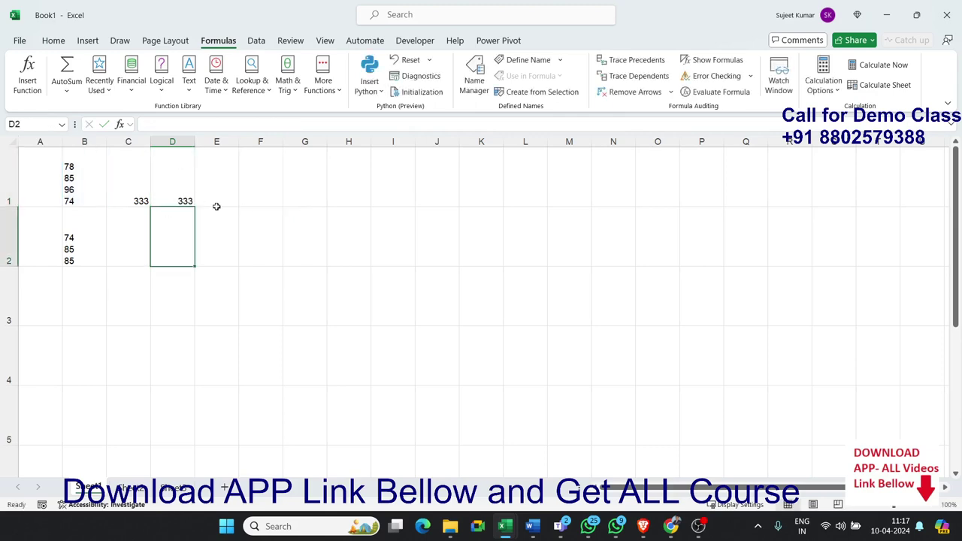
Step: Briefly switch to YouTube Studio and back, dismissing the WhatsApp notification
{"action": "left_click", "coordinate": [651, 527]}
{"action": "mouse_move", "coordinate": [615, 526]}
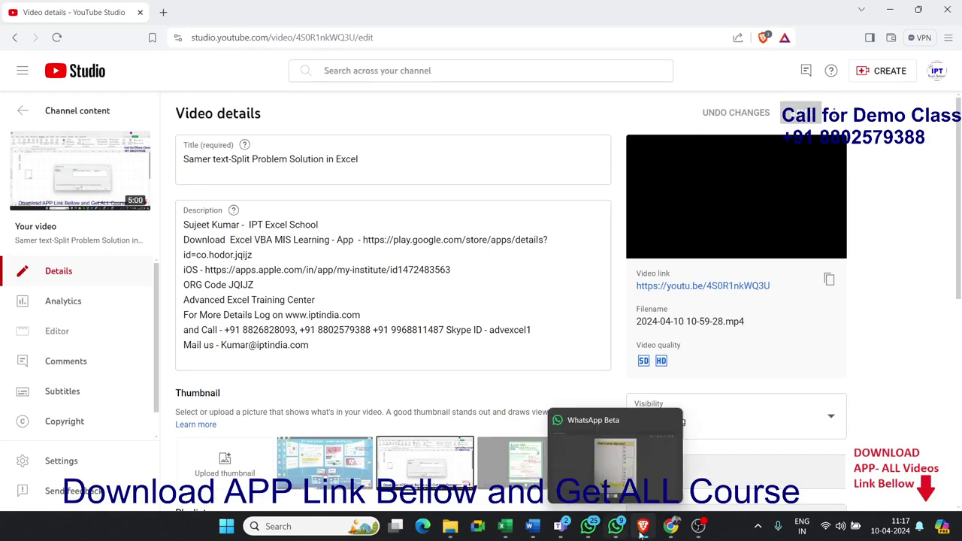
{"action": "left_click", "coordinate": [505, 526]}
{"action": "mouse_move", "coordinate": [671, 526]}
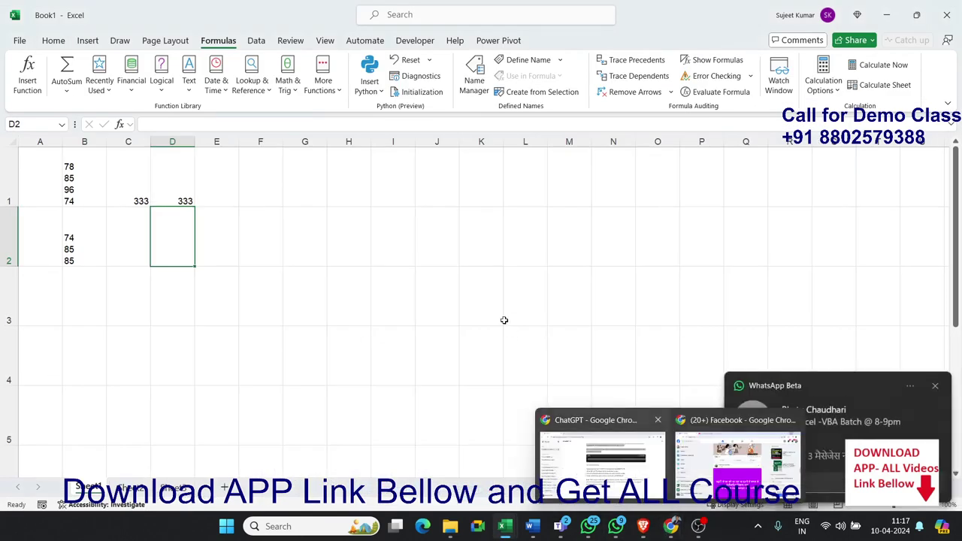
{"action": "left_click", "coordinate": [472, 253]}
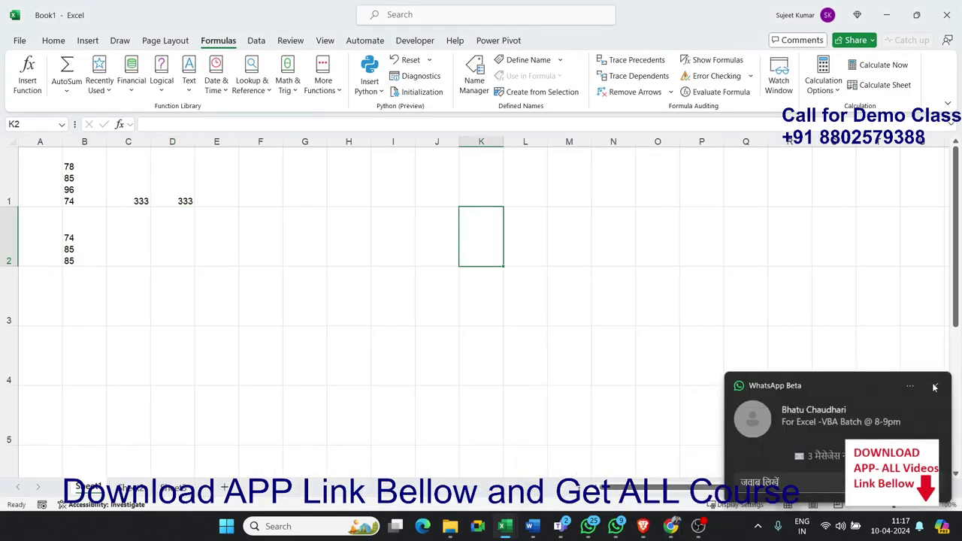
{"action": "left_click", "coordinate": [934, 388]}
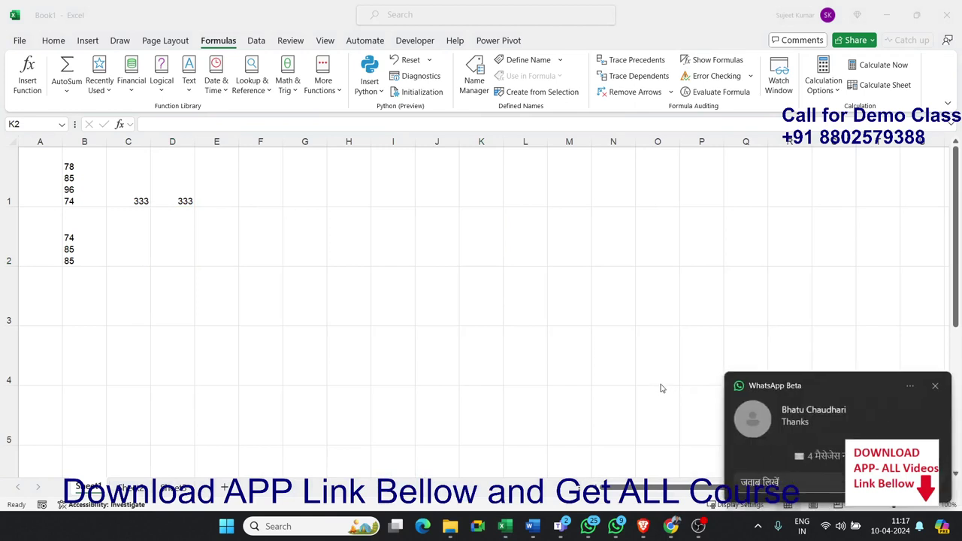
{"action": "left_click", "coordinate": [936, 387]}
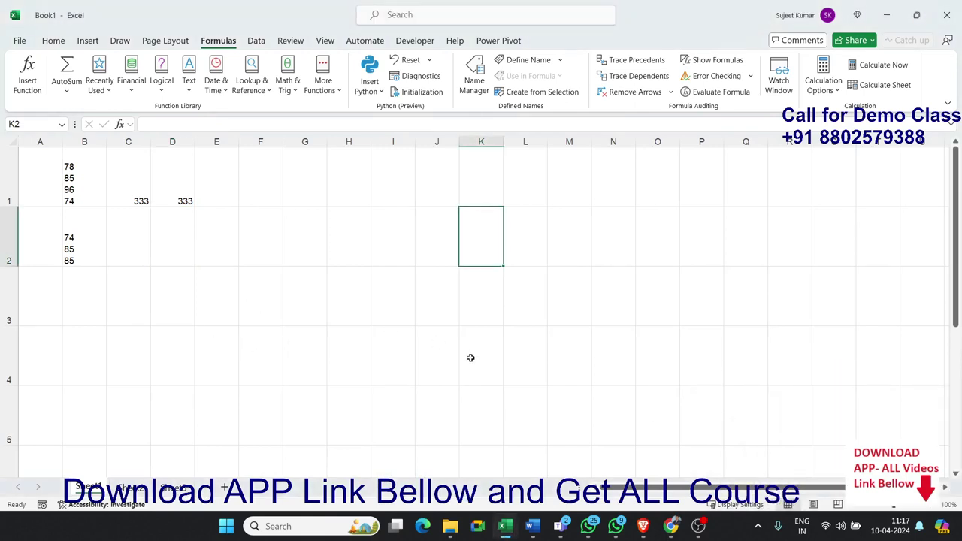
{"action": "mouse_move", "coordinate": [560, 527]}
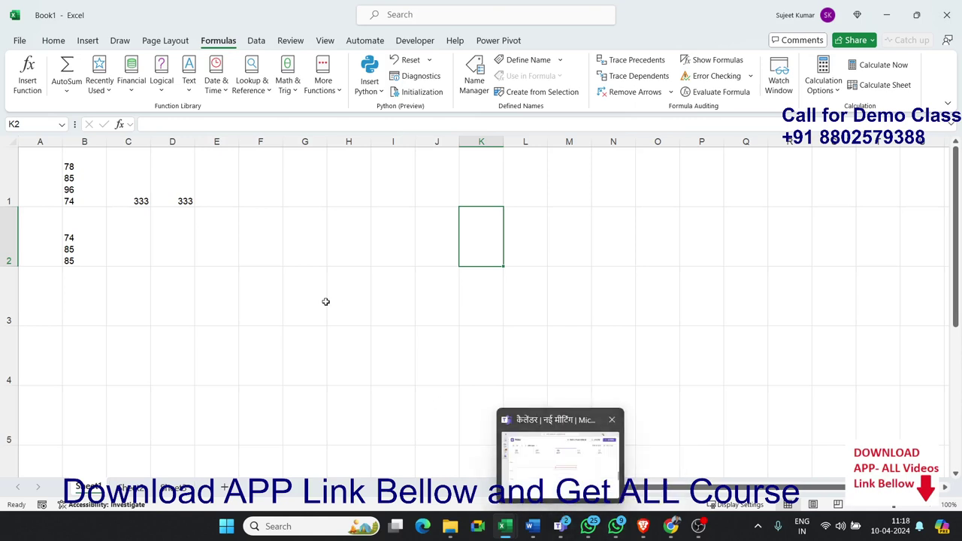
Step: Check D1's formula, then open Get Add-ins from the File menu
{"action": "left_click", "coordinate": [180, 197]}
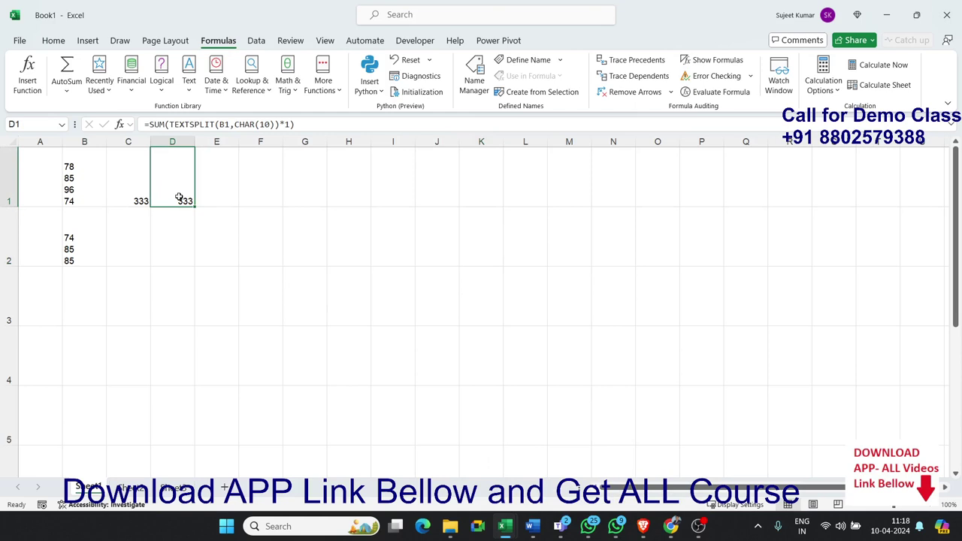
{"action": "left_click", "coordinate": [494, 248]}
{"action": "left_click", "coordinate": [217, 192]}
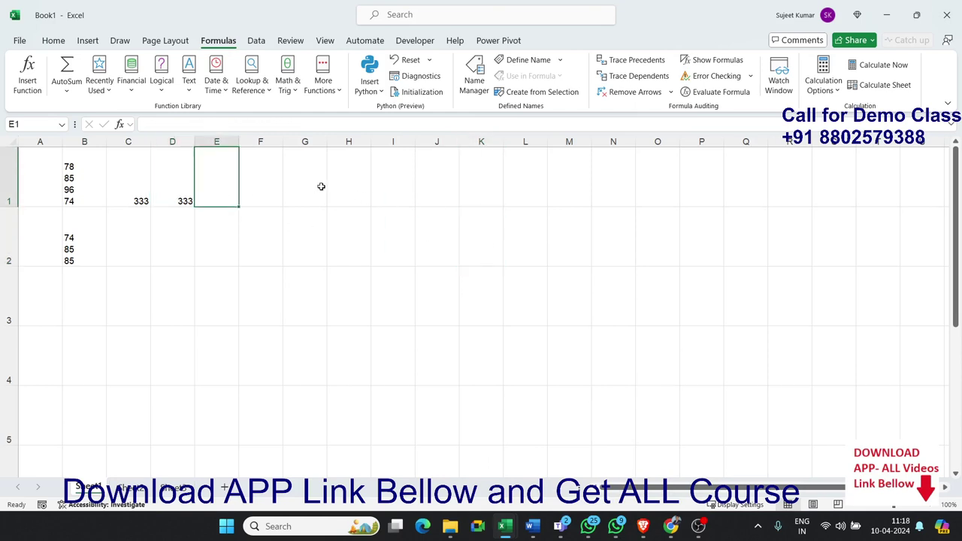
{"action": "left_click", "coordinate": [23, 41]}
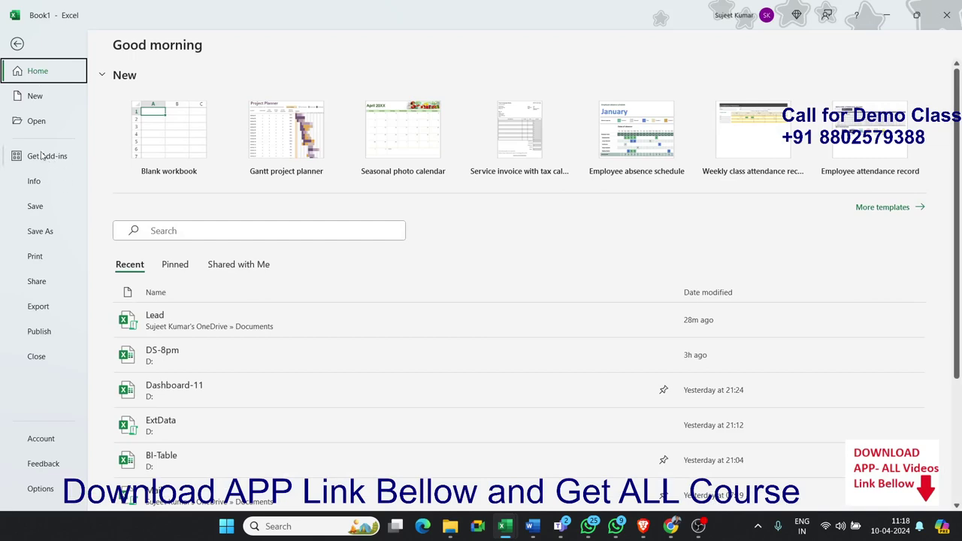
{"action": "left_click", "coordinate": [48, 157]}
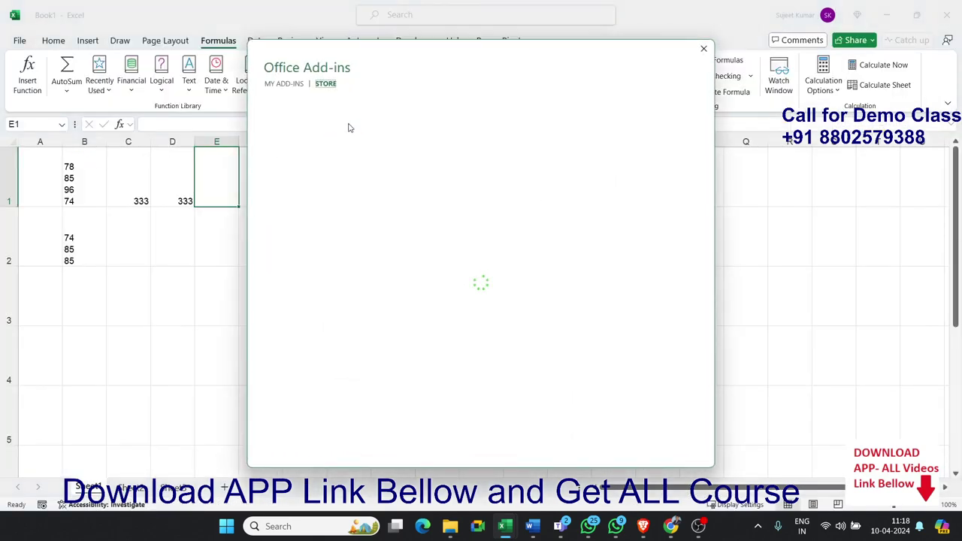
Step: Search the Office Add-ins store for 'chatgpt'
{"action": "left_click", "coordinate": [293, 135]}
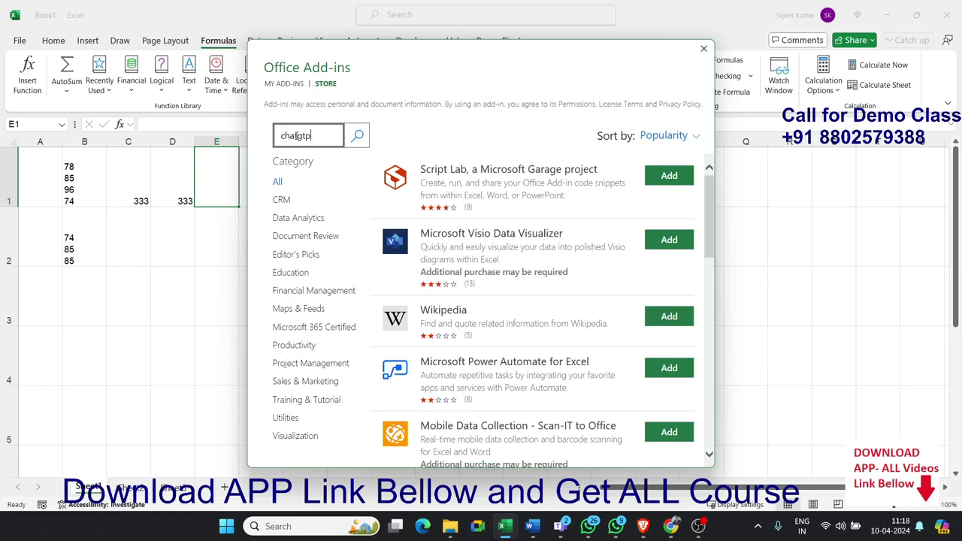
{"action": "type", "text": "pt"}
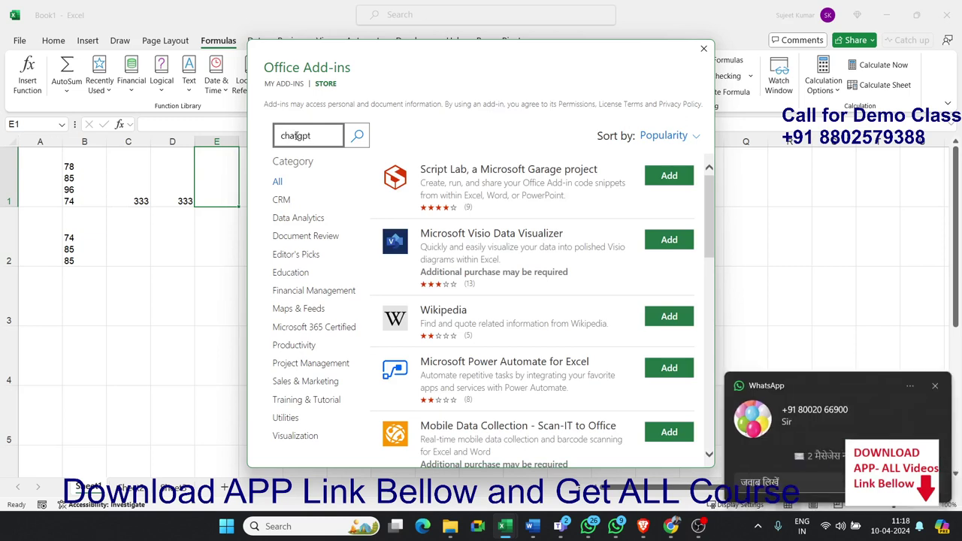
{"action": "key", "text": "Return"}
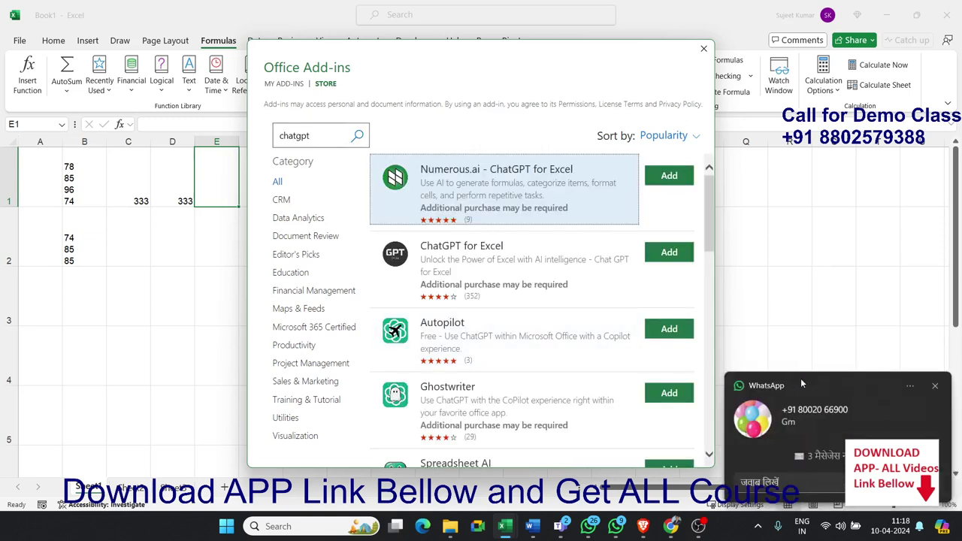
{"action": "left_click", "coordinate": [935, 385]}
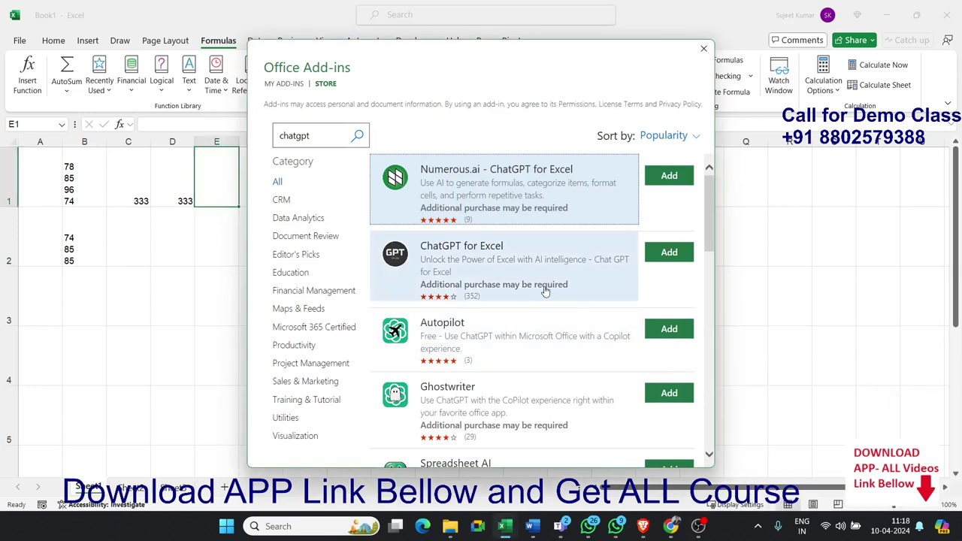
Step: Scroll through the ChatGPT add-in results, then close the store
{"action": "scroll", "coordinate": [708, 225], "scroll_direction": "down", "scroll_amount": 1}
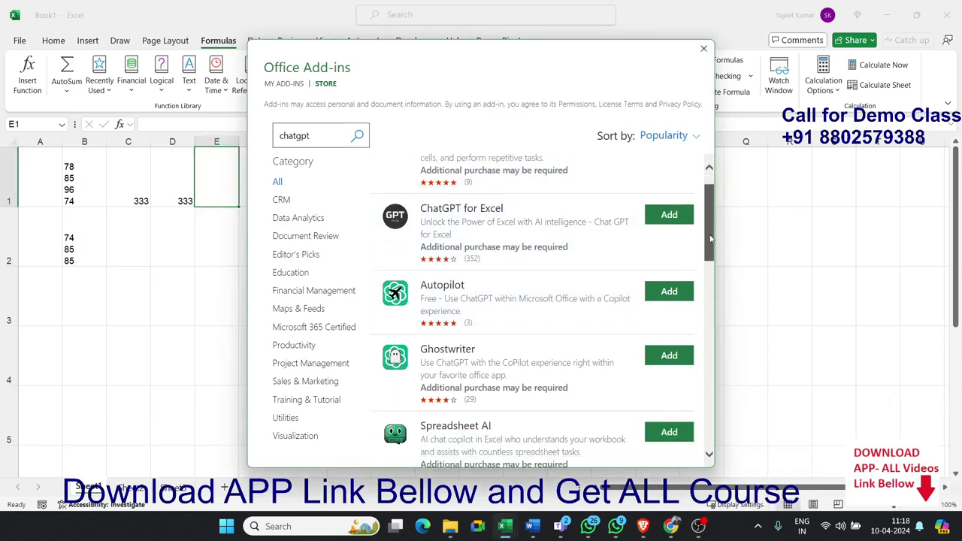
{"action": "scroll", "coordinate": [708, 225], "scroll_direction": "down", "scroll_amount": 3}
{"action": "scroll", "coordinate": [699, 225], "scroll_direction": "up", "scroll_amount": 5}
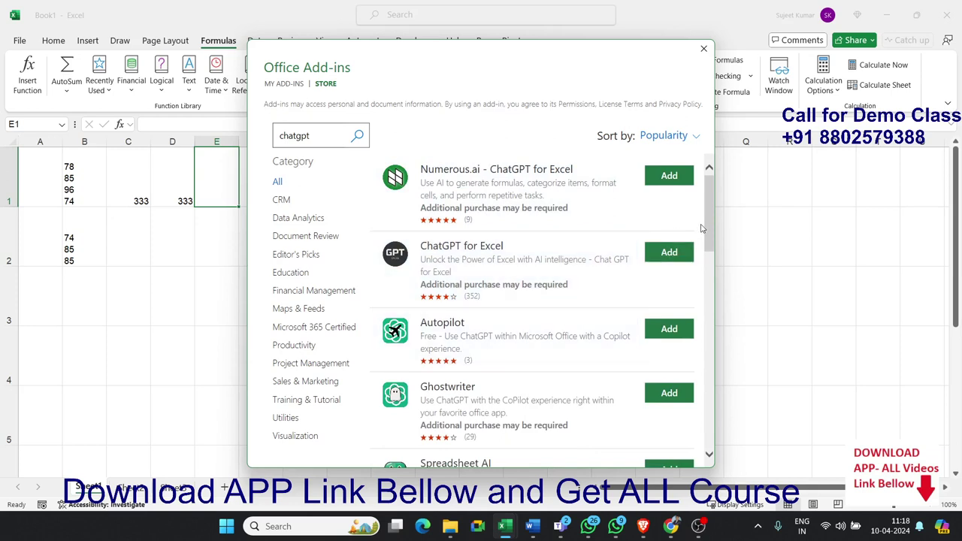
{"action": "left_click_drag", "start_coordinate": [706, 224], "coordinate": [707, 284]}
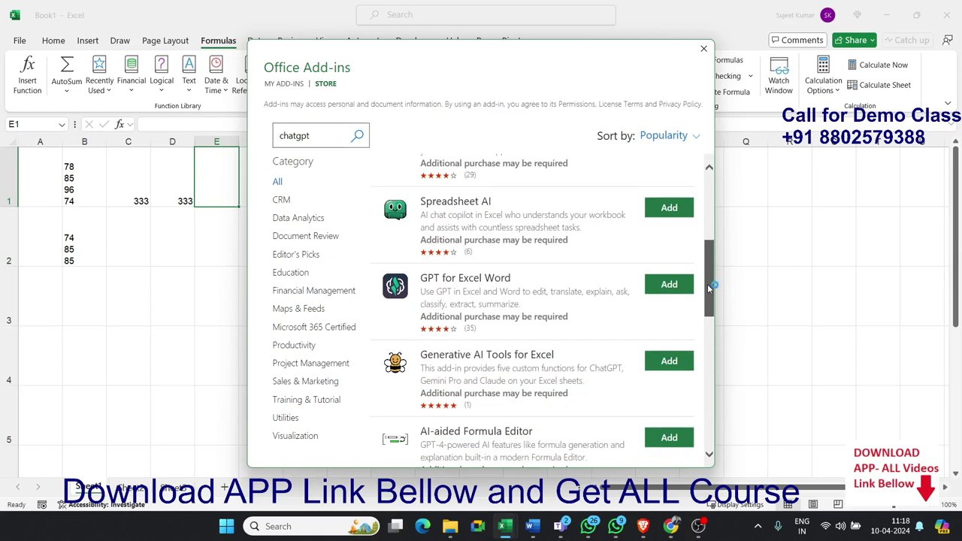
{"action": "left_click_drag", "start_coordinate": [707, 284], "coordinate": [708, 80]}
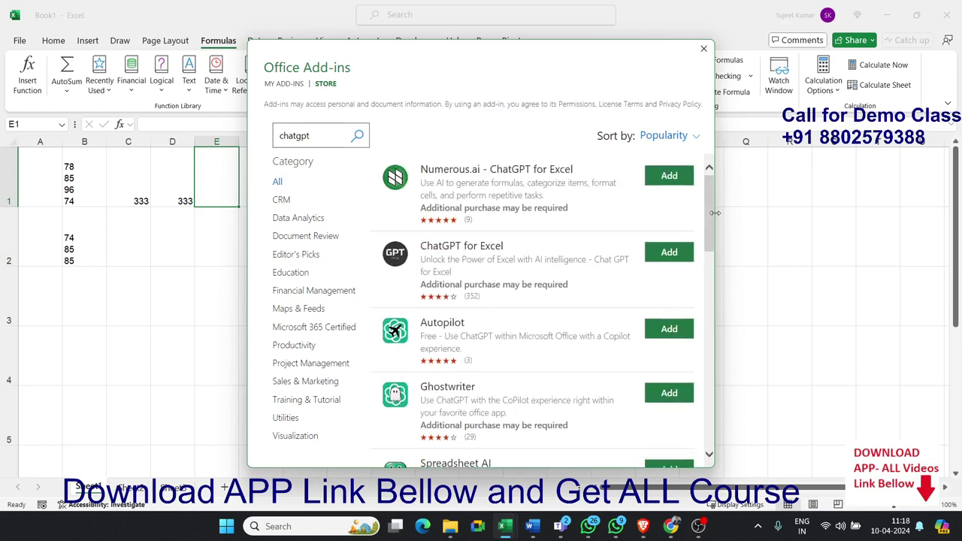
{"action": "left_click", "coordinate": [704, 48]}
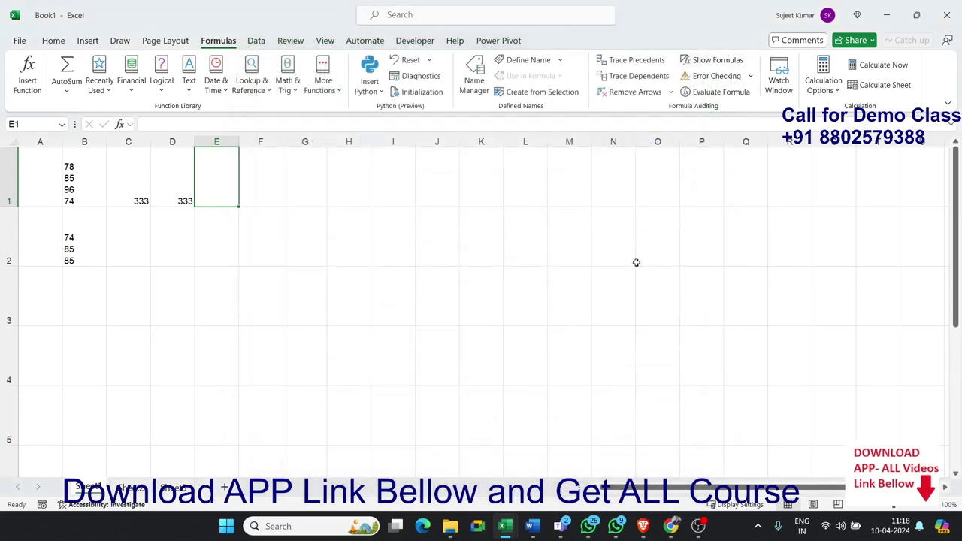
{"action": "left_click", "coordinate": [549, 282]}
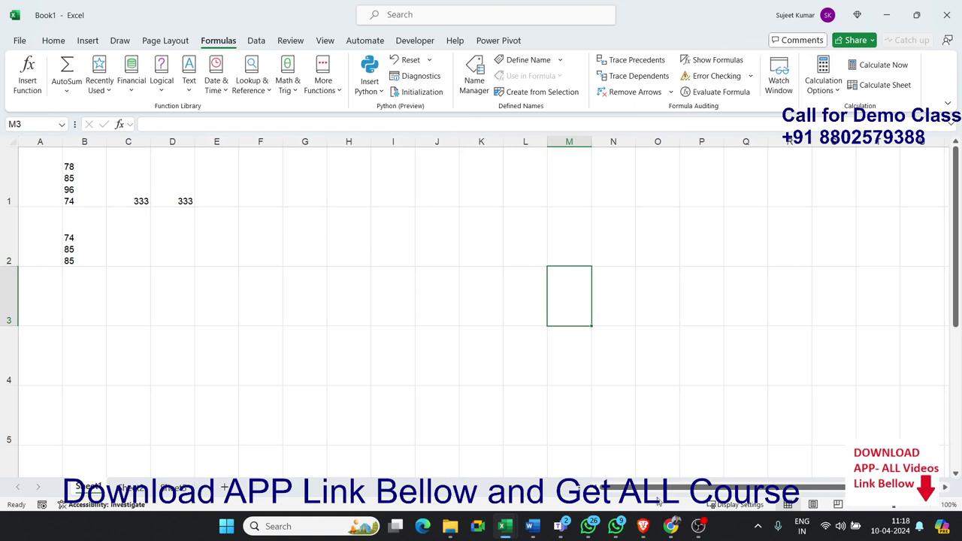
{"action": "left_click", "coordinate": [642, 380]}
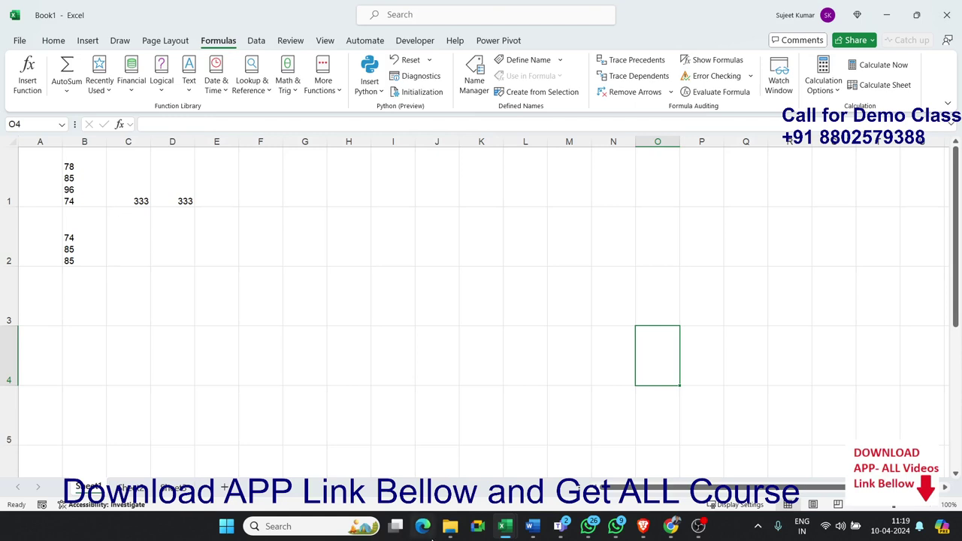
{"action": "left_click", "coordinate": [209, 295]}
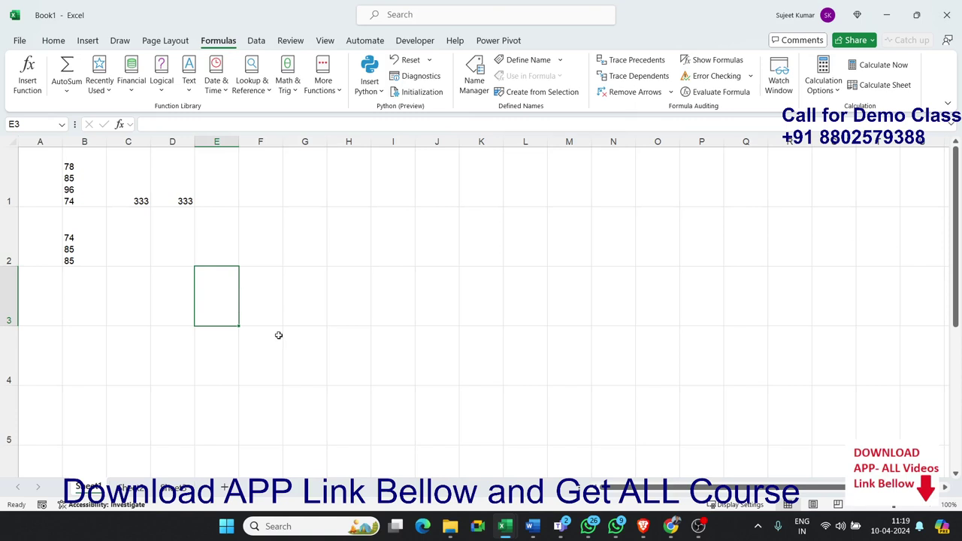
{"action": "left_click", "coordinate": [437, 290]}
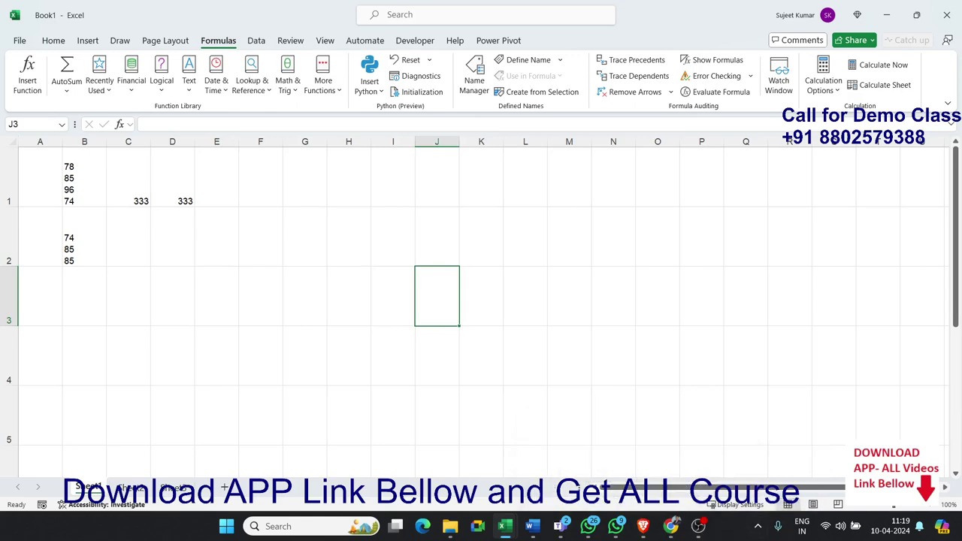
Step: In a new Chrome tab, search Google for 'nukari' and open the sponsored Naukri.com result
{"action": "left_click", "coordinate": [601, 447]}
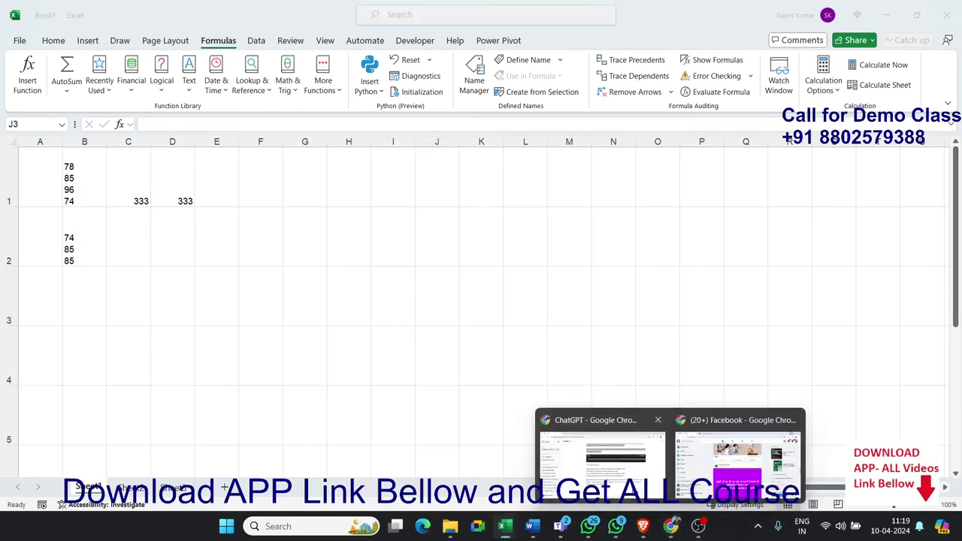
{"action": "left_click", "coordinate": [183, 12]}
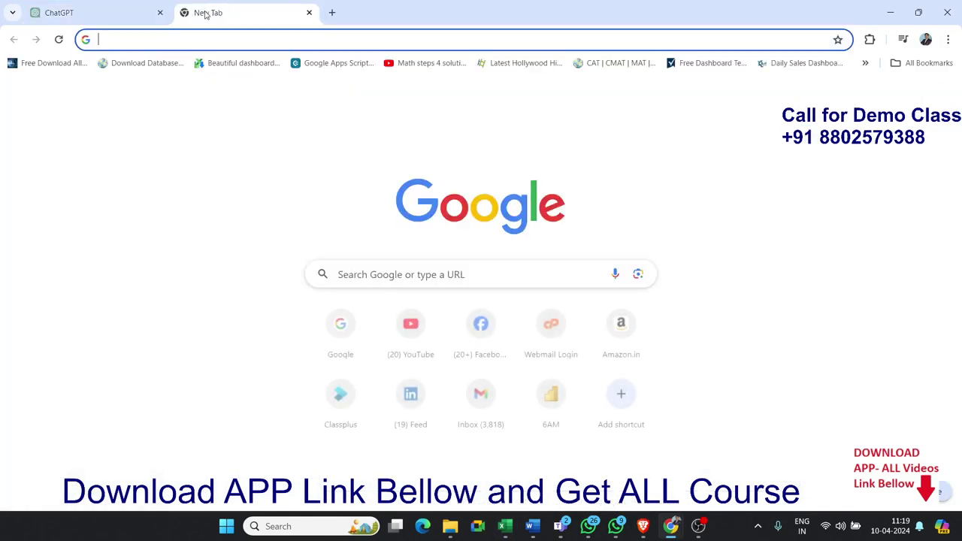
{"action": "type", "text": "goo"}
{"action": "key", "text": "BackSpace"}
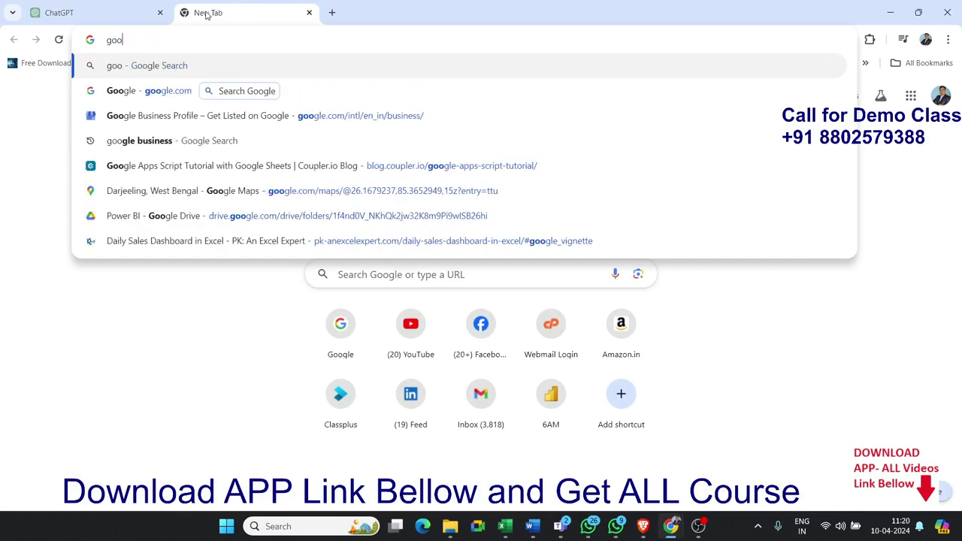
{"action": "key", "text": "BackSpace"}
{"action": "key", "text": "BackSpace"}
{"action": "key", "text": "BackSpace"}
{"action": "type", "text": "nou"}
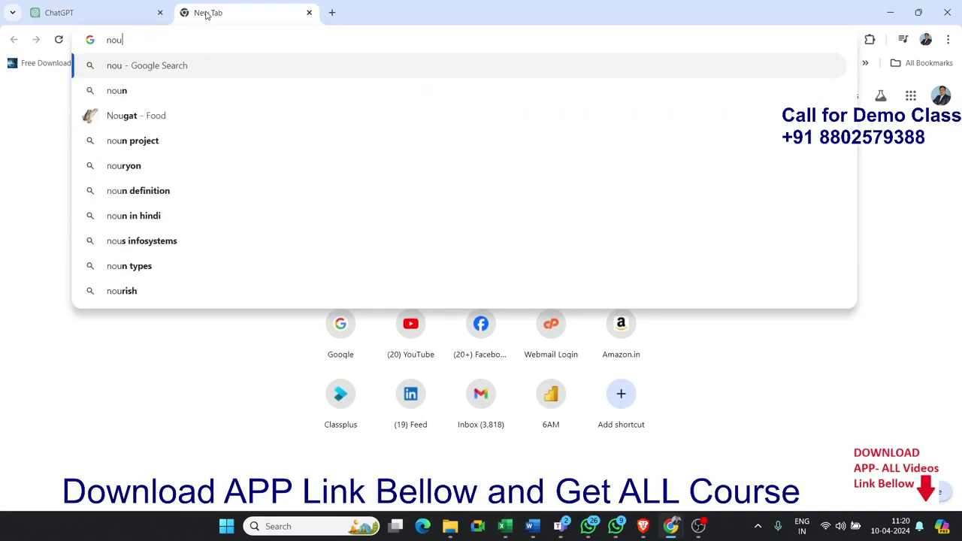
{"action": "key", "text": "BackSpace"}
{"action": "key", "text": "BackSpace"}
{"action": "key", "text": "BackSpace"}
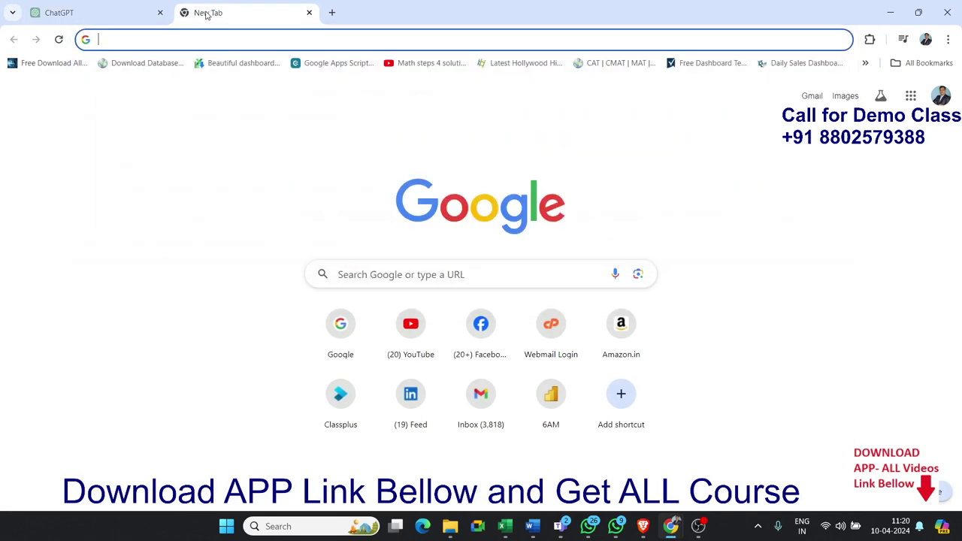
{"action": "type", "text": "nu"}
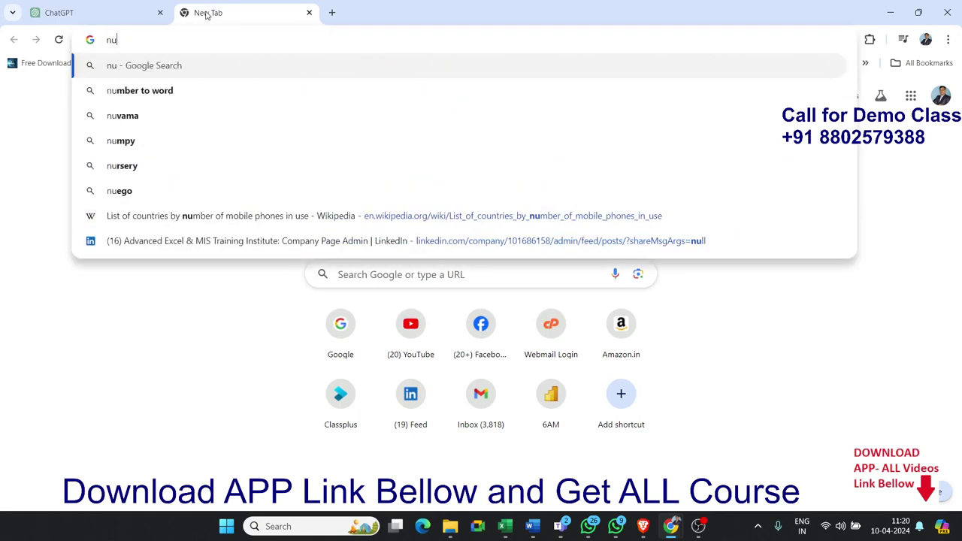
{"action": "key", "text": "BackSpace"}
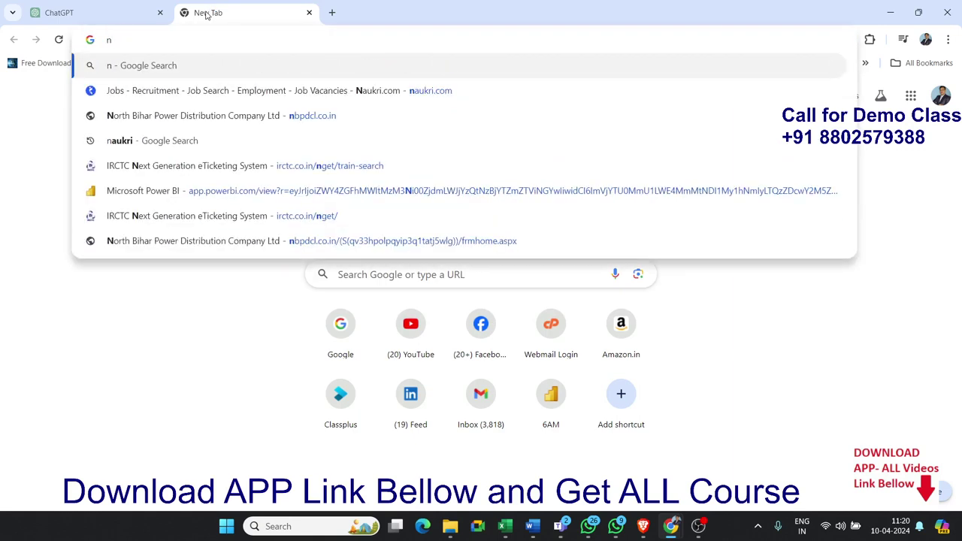
{"action": "type", "text": "ukar"}
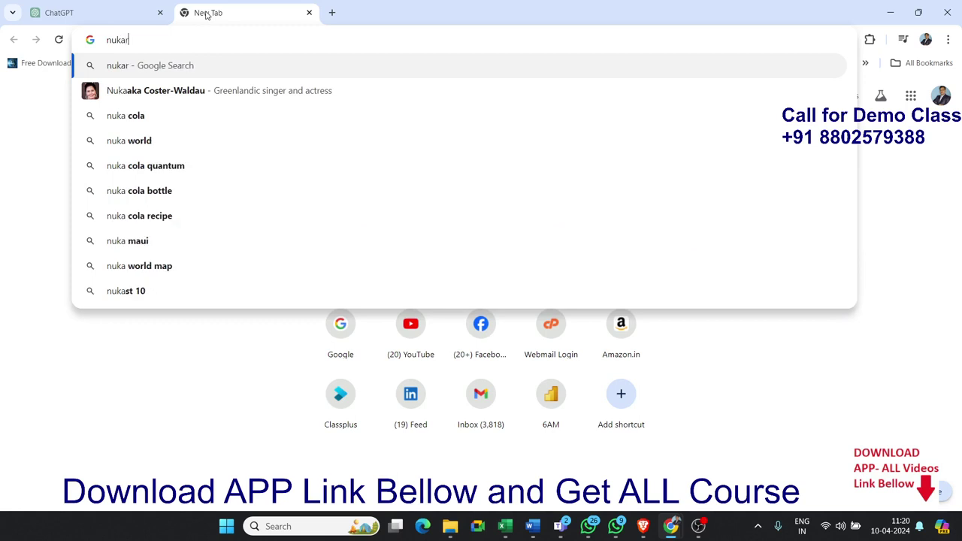
{"action": "type", "text": "i"}
{"action": "key", "text": "Return"}
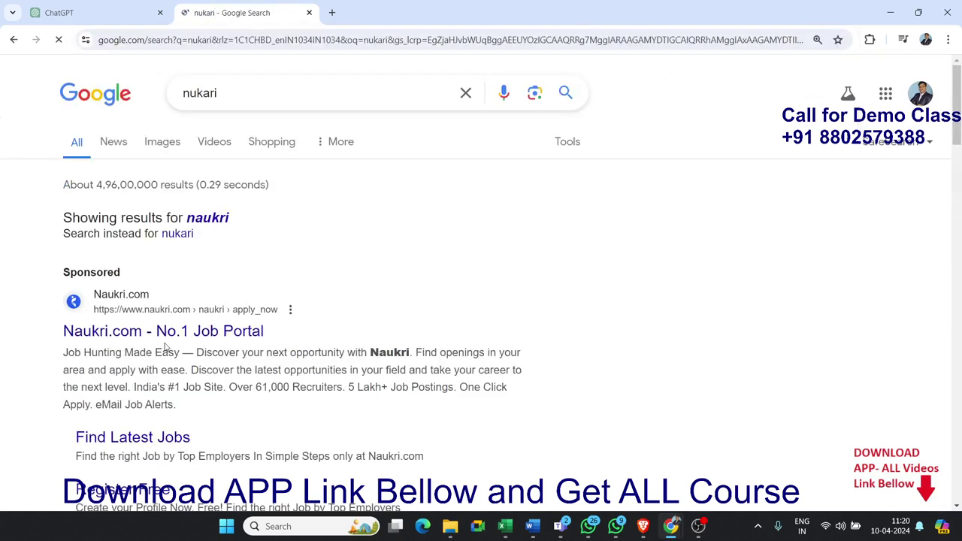
{"action": "left_click", "coordinate": [163, 331]}
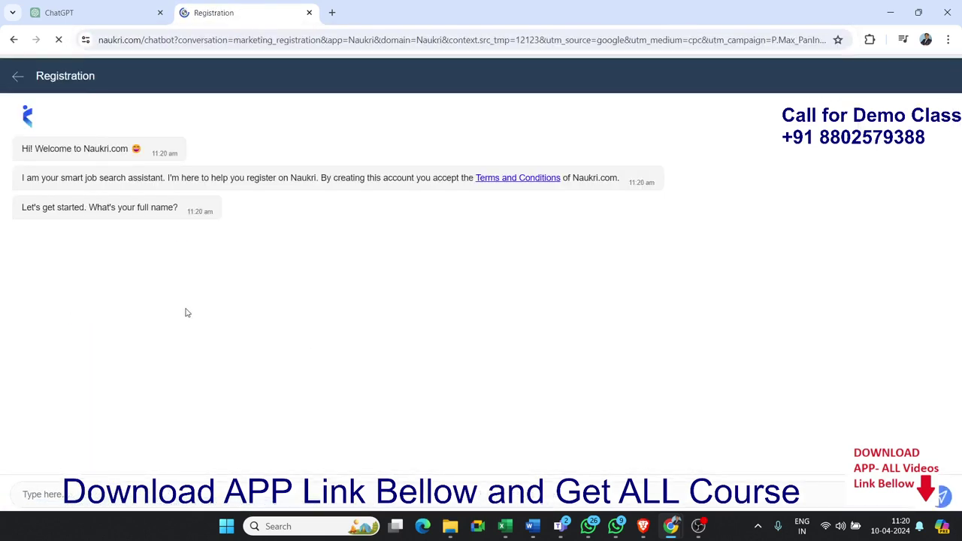
Step: From the Naukri home page, search jobs using the 'MIS Executive' skill suggestion
{"action": "left_click", "coordinate": [21, 78]}
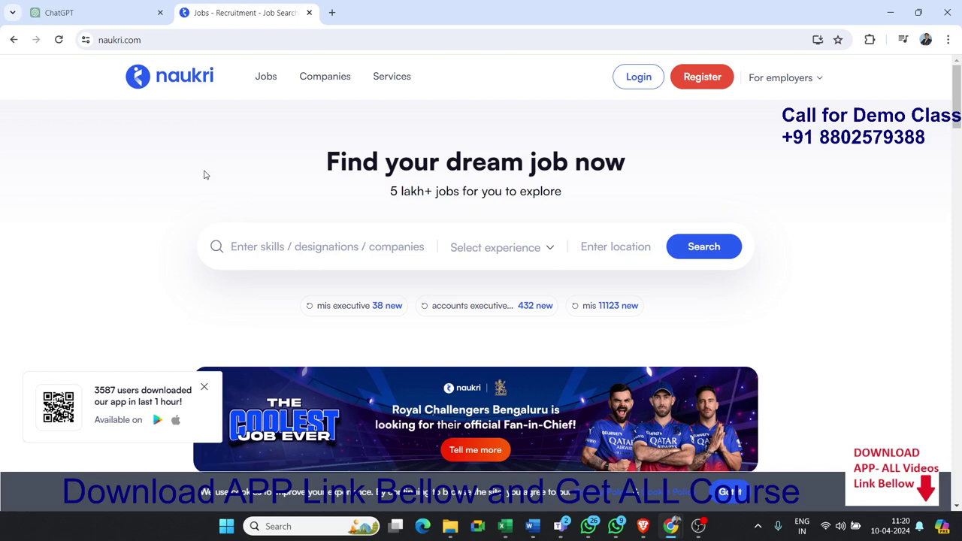
{"action": "left_click", "coordinate": [263, 246]}
{"action": "type", "text": "mis"}
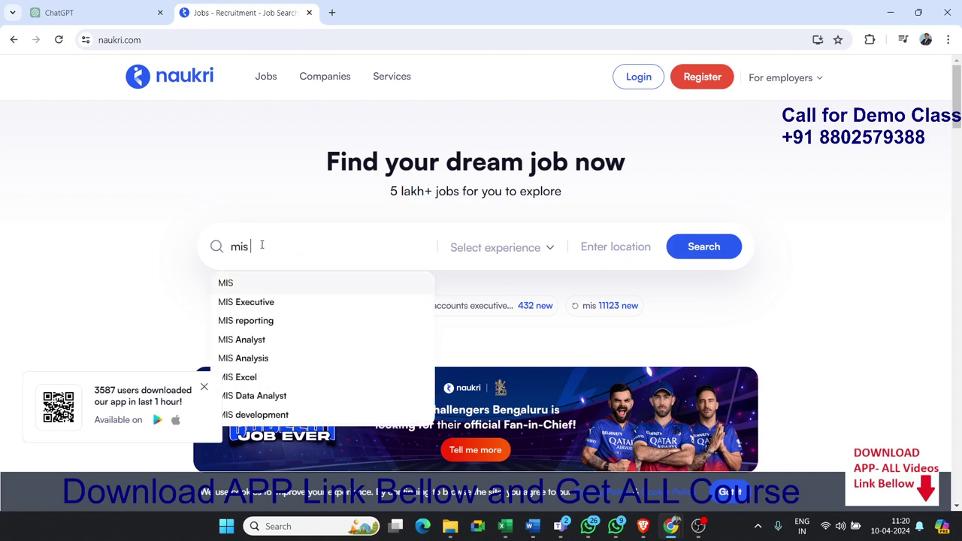
{"action": "key", "text": "Down"}
{"action": "key", "text": "Return"}
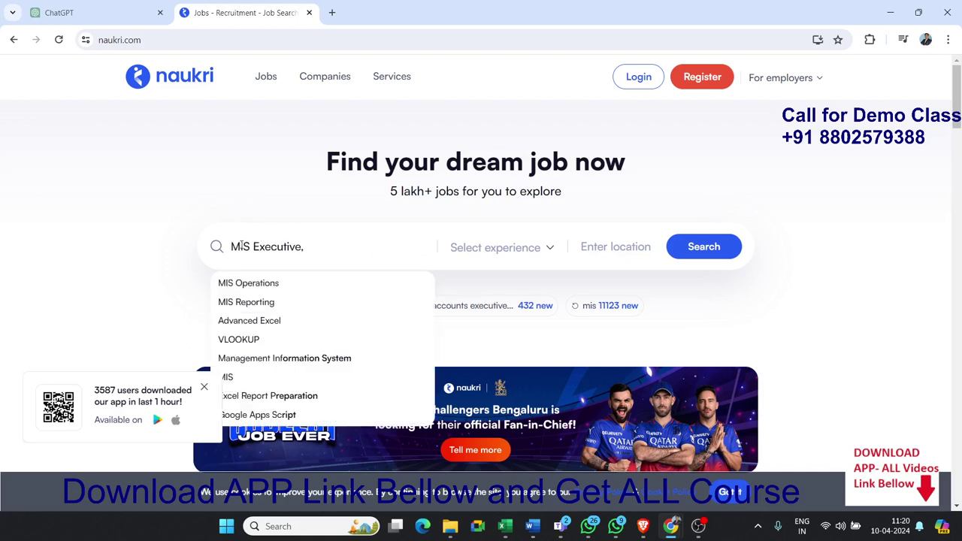
{"action": "left_click", "coordinate": [688, 245]}
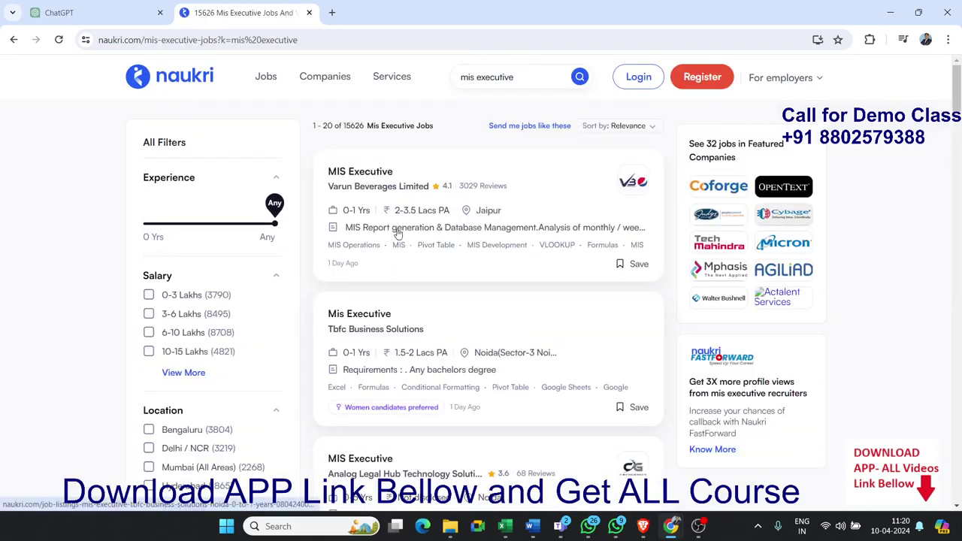
Step: Open the Varun Beverages, Tbfc Business Solutions and MLL Express listings in new tabs
{"action": "right_click", "coordinate": [375, 187]}
{"action": "left_click", "coordinate": [406, 187]}
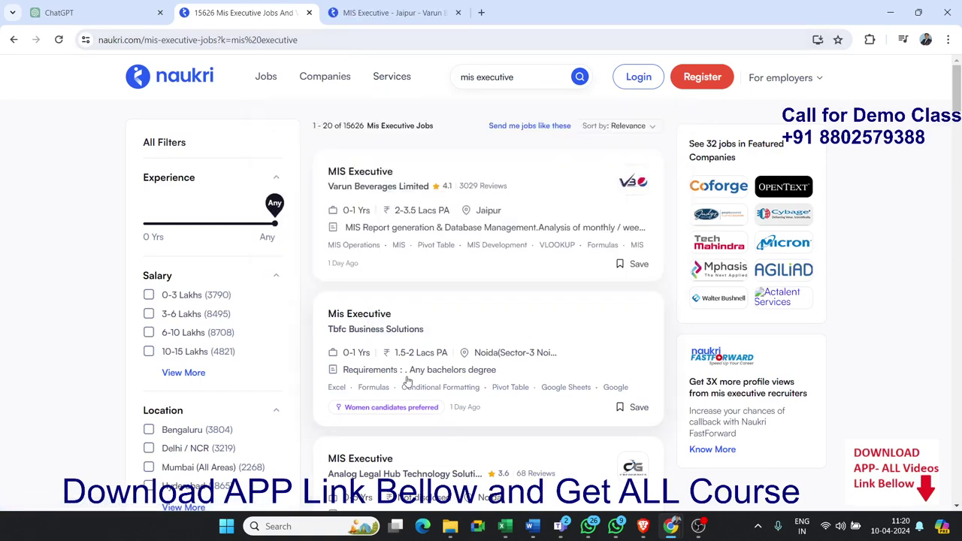
{"action": "right_click", "coordinate": [360, 327]}
{"action": "left_click", "coordinate": [391, 333]}
{"action": "scroll", "coordinate": [412, 354], "scroll_direction": "down", "scroll_amount": 2}
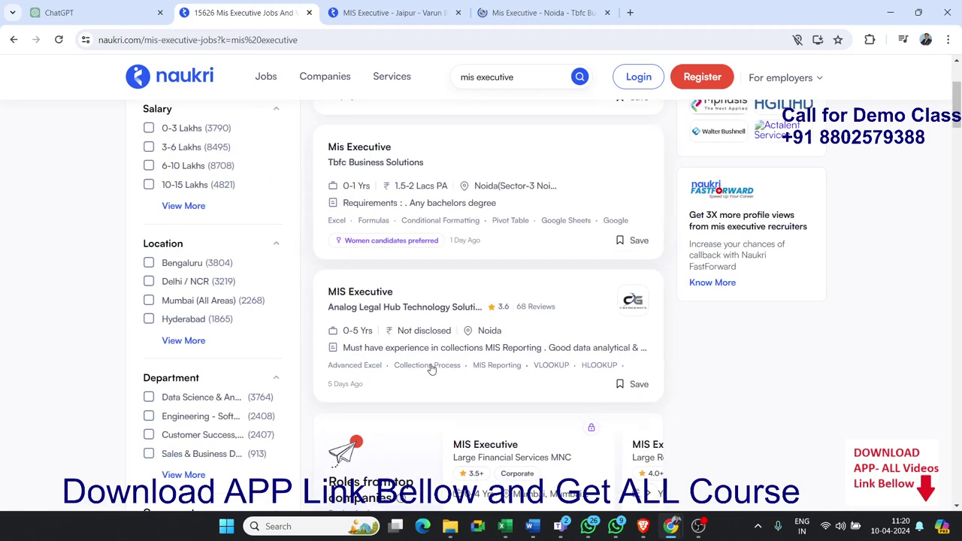
{"action": "scroll", "coordinate": [391, 331], "scroll_direction": "down", "scroll_amount": 1}
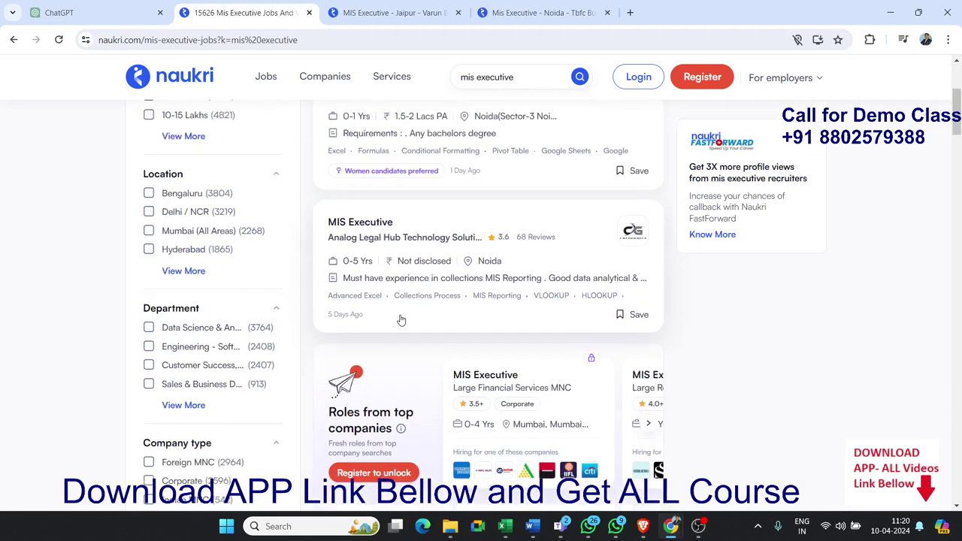
{"action": "scroll", "coordinate": [391, 323], "scroll_direction": "down", "scroll_amount": 2}
{"action": "scroll", "coordinate": [361, 308], "scroll_direction": "down", "scroll_amount": 1}
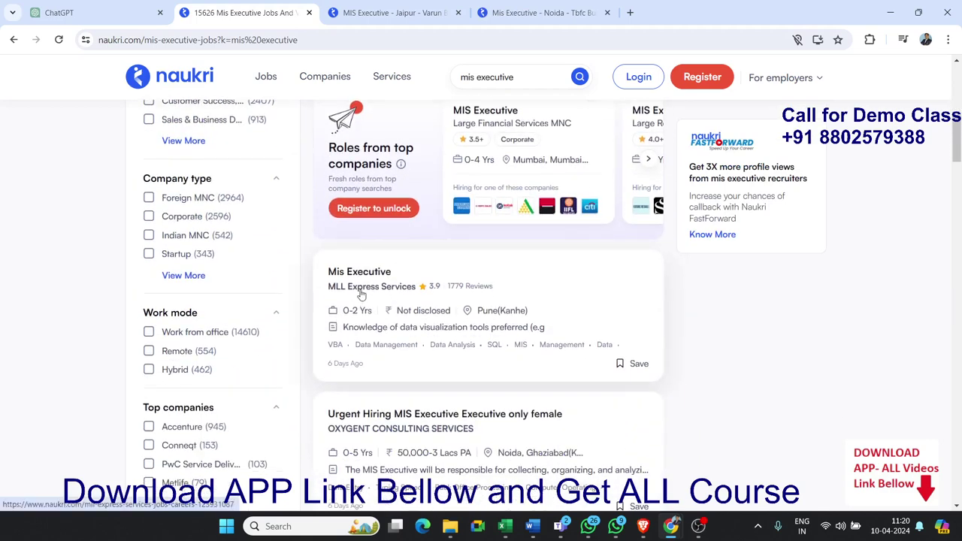
{"action": "right_click", "coordinate": [366, 279]}
{"action": "left_click", "coordinate": [412, 289]}
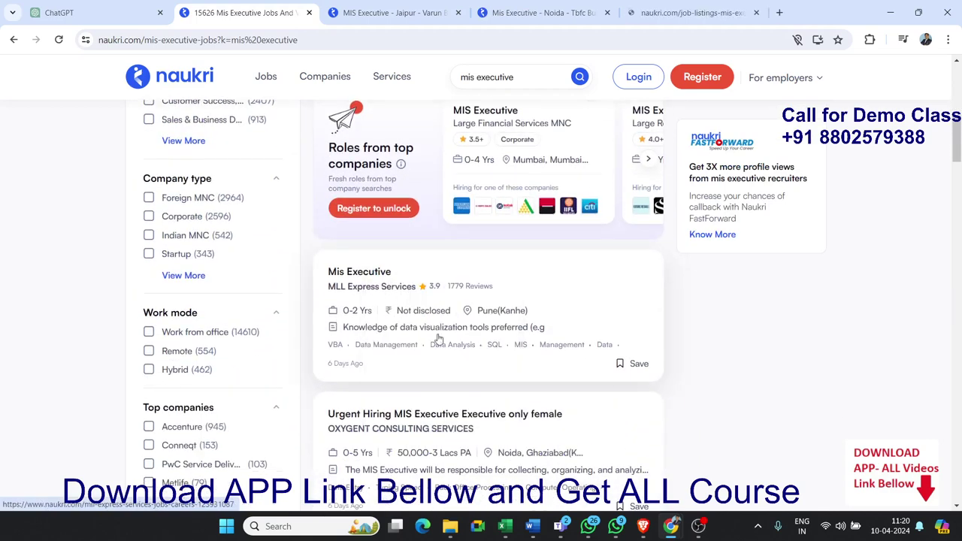
Step: Open the Tech Mahindra, Royaloak and Sosyo Hajoori listings in new tabs, then view Varun Beverages' Jaipur job
{"action": "scroll", "coordinate": [396, 331], "scroll_direction": "down", "scroll_amount": 1}
{"action": "scroll", "coordinate": [428, 371], "scroll_direction": "down", "scroll_amount": 1}
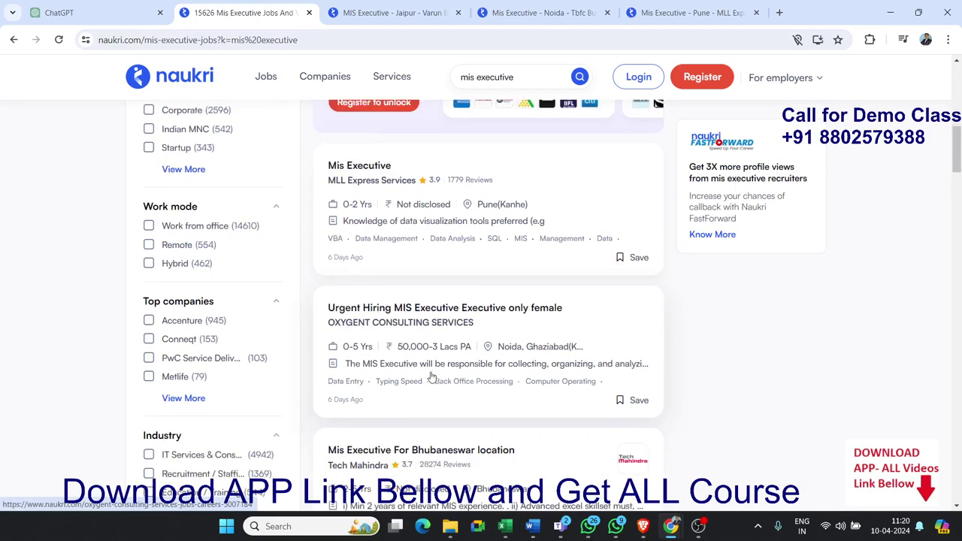
{"action": "scroll", "coordinate": [429, 372], "scroll_direction": "down", "scroll_amount": 1}
{"action": "right_click", "coordinate": [375, 314]}
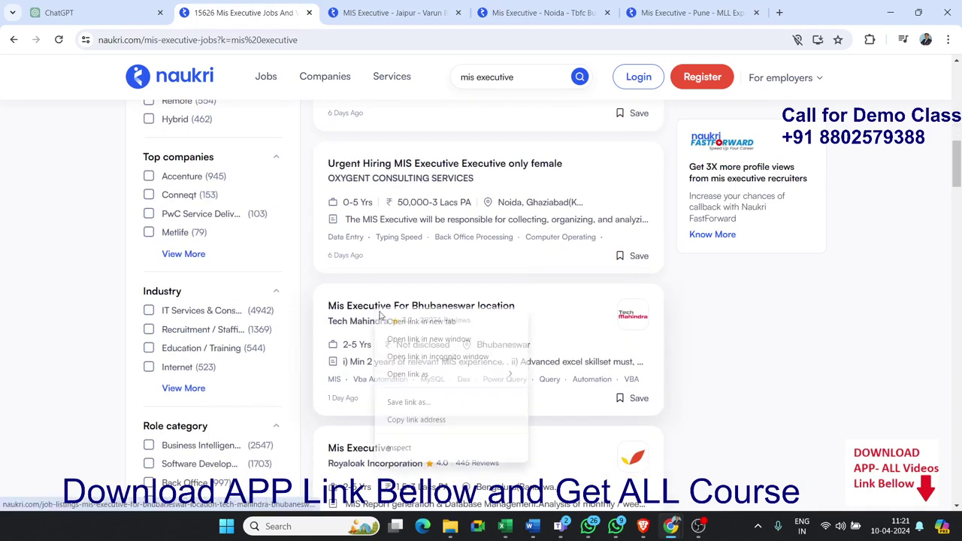
{"action": "left_click", "coordinate": [397, 318]}
{"action": "scroll", "coordinate": [456, 370], "scroll_direction": "down", "scroll_amount": 1}
{"action": "scroll", "coordinate": [457, 370], "scroll_direction": "down", "scroll_amount": 1}
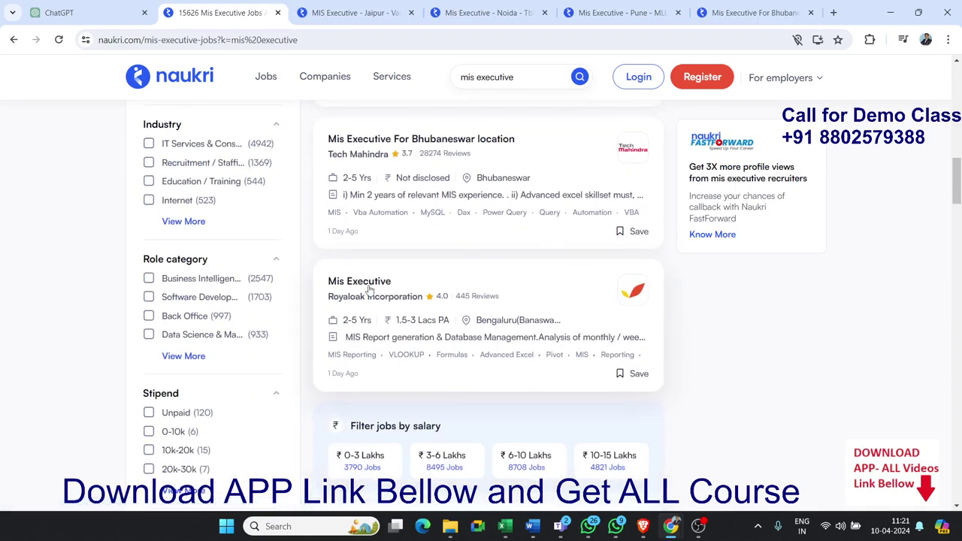
{"action": "right_click", "coordinate": [368, 289]}
{"action": "left_click", "coordinate": [399, 301]}
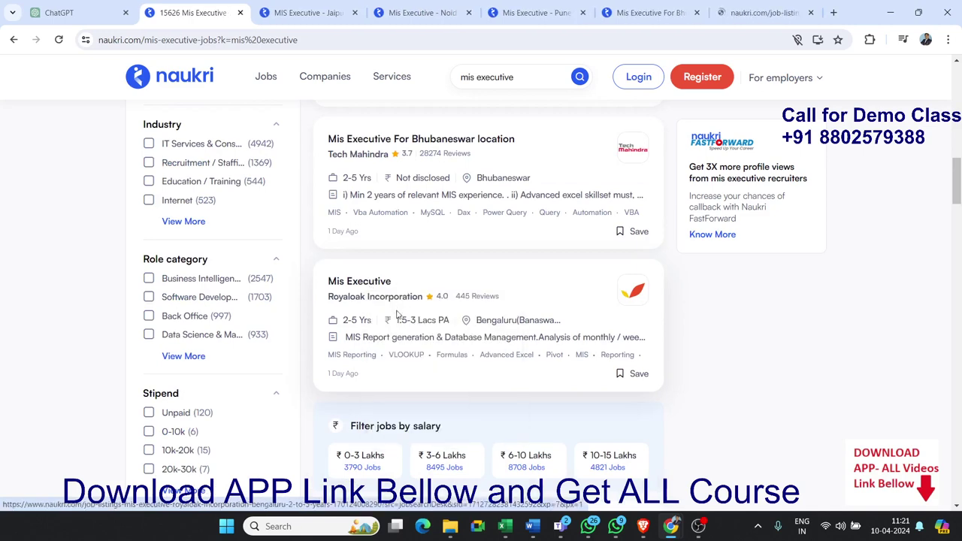
{"action": "scroll", "coordinate": [398, 316], "scroll_direction": "down", "scroll_amount": 2}
{"action": "right_click", "coordinate": [383, 354]}
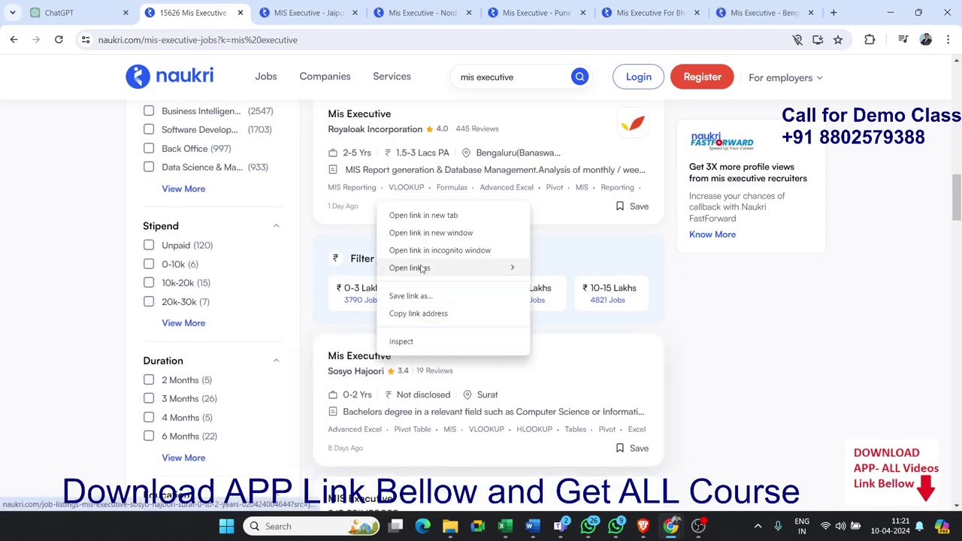
{"action": "left_click", "coordinate": [421, 215]}
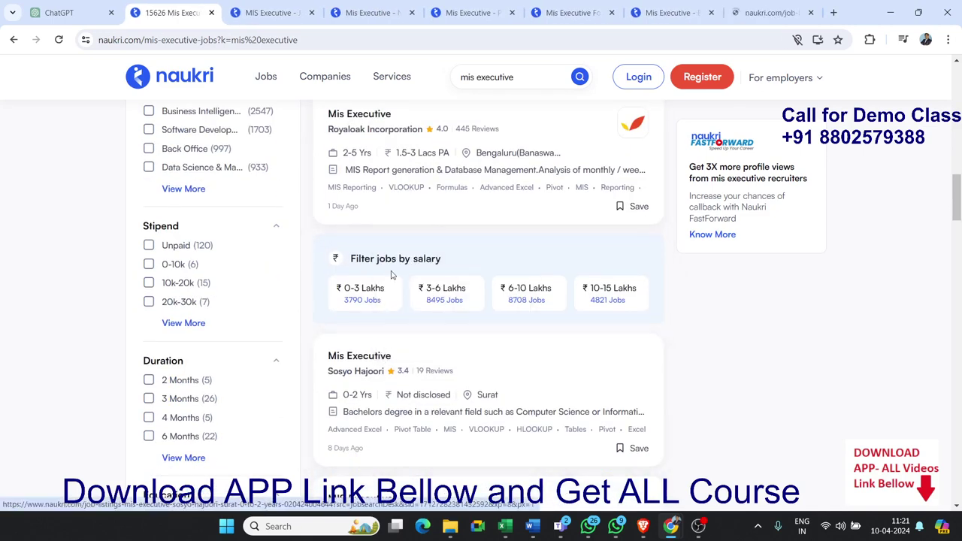
{"action": "left_click", "coordinate": [271, 12]}
Step: Highlight the Varun Beverages job description bullets to review them
{"action": "scroll", "coordinate": [244, 372], "scroll_direction": "down", "scroll_amount": 1}
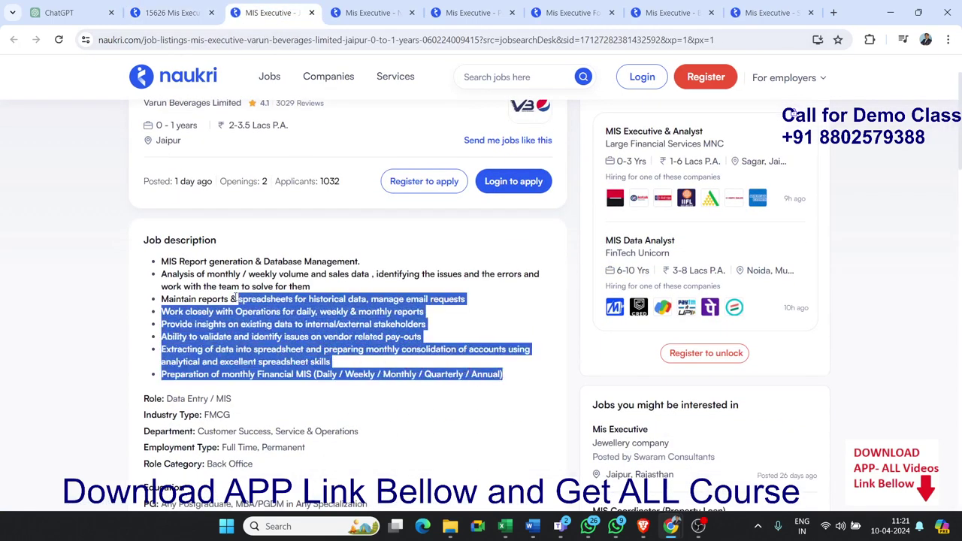
{"action": "left_click_drag", "start_coordinate": [505, 382], "coordinate": [159, 265]}
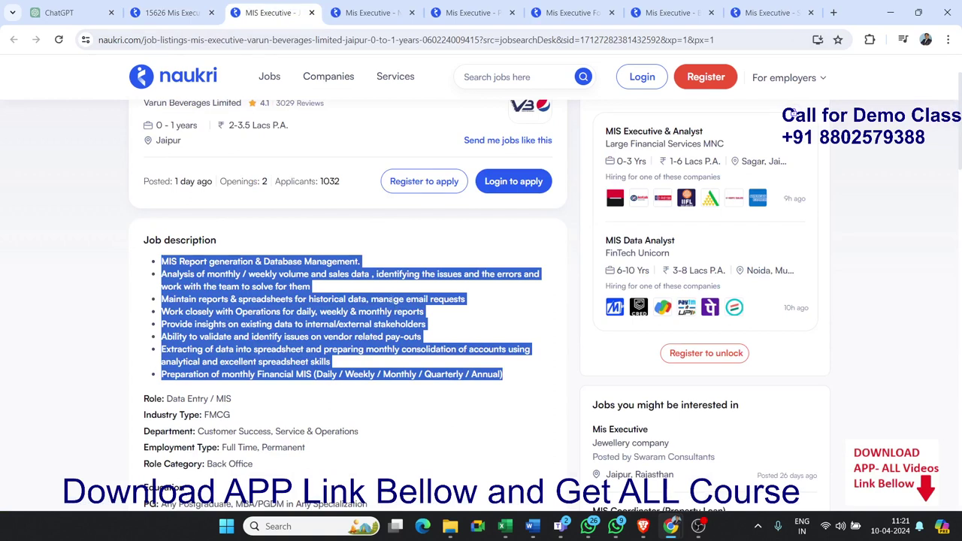
{"action": "left_click", "coordinate": [302, 338]}
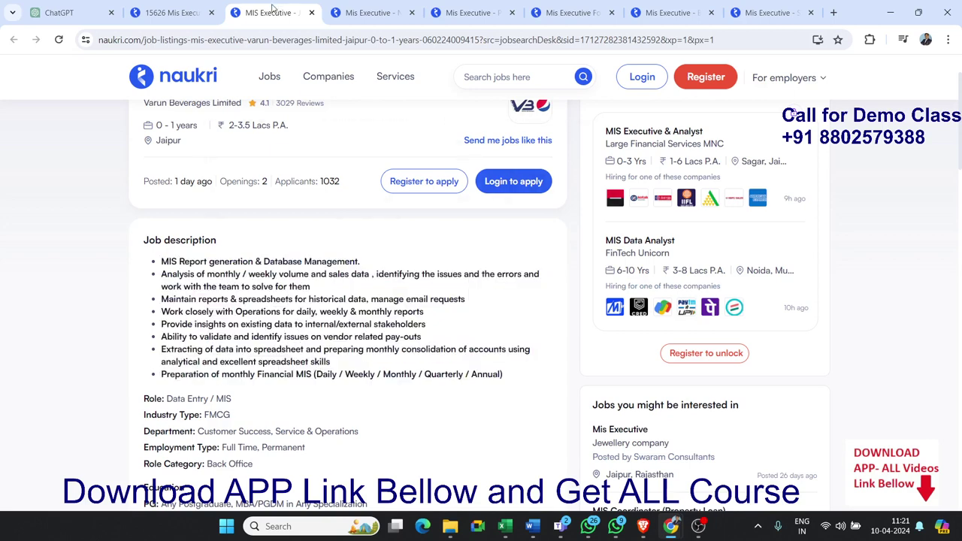
Step: In the Tbfc Business Solutions Noida listing, highlight the data analysis and management reports responsibilities
{"action": "left_click", "coordinate": [361, 12]}
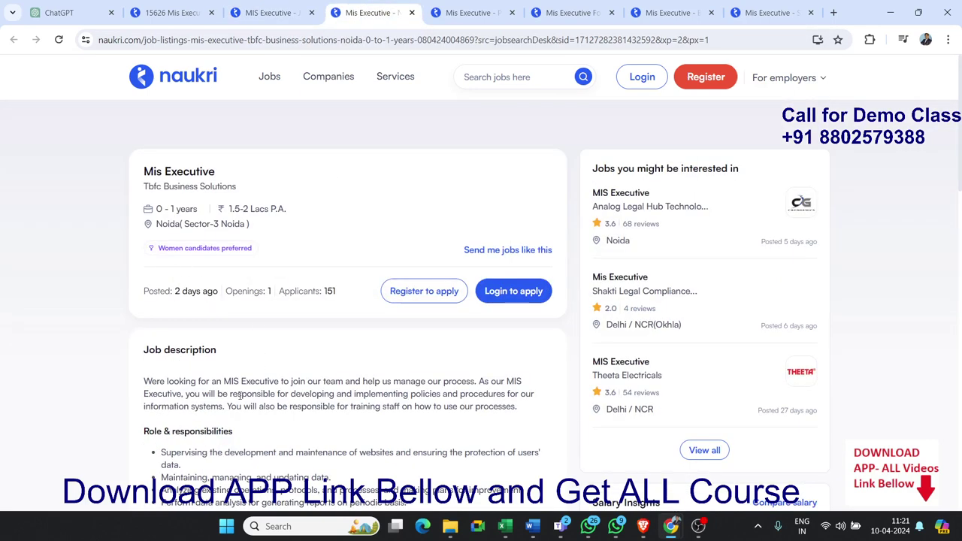
{"action": "scroll", "coordinate": [235, 382], "scroll_direction": "down", "scroll_amount": 1}
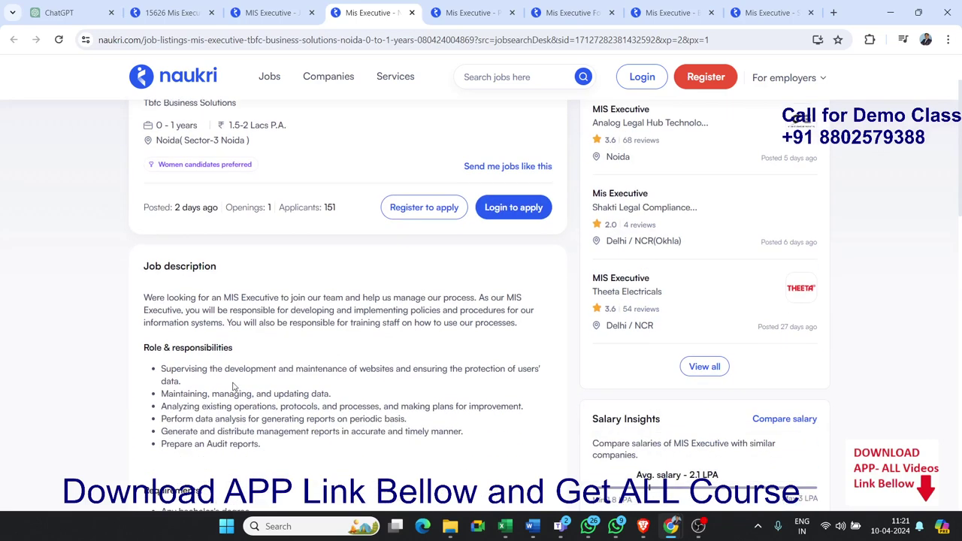
{"action": "scroll", "coordinate": [240, 351], "scroll_direction": "down", "scroll_amount": 1}
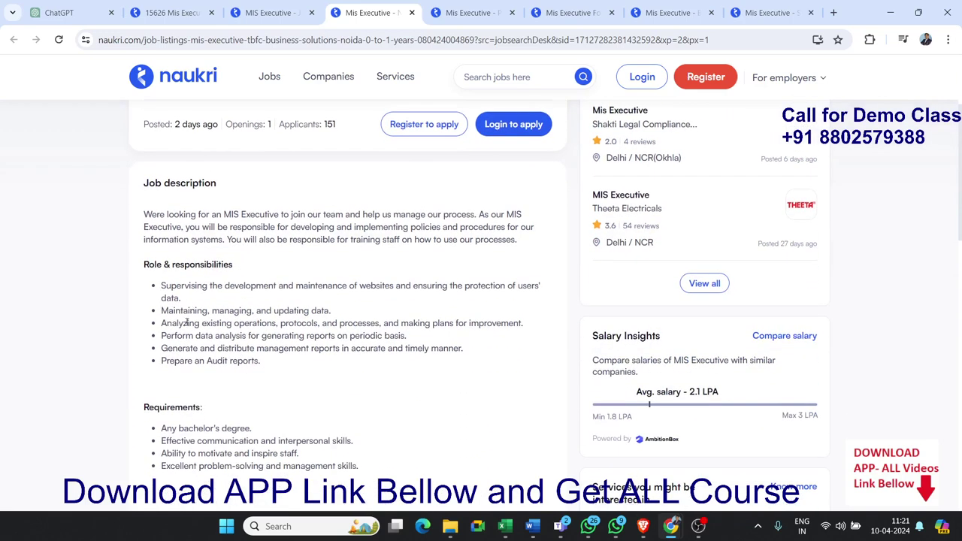
{"action": "left_click_drag", "start_coordinate": [212, 335], "coordinate": [346, 336]}
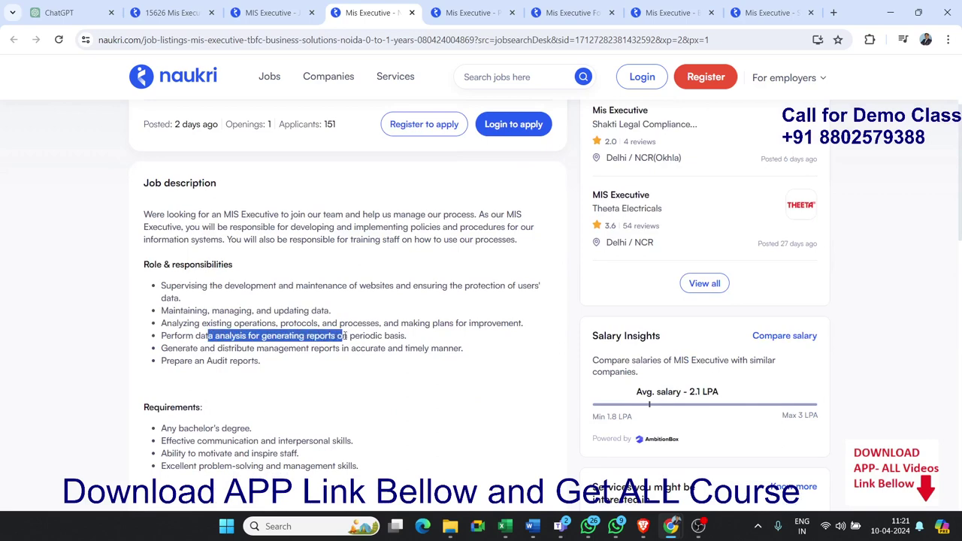
{"action": "left_click_drag", "start_coordinate": [284, 348], "coordinate": [397, 348]}
{"action": "left_click_drag", "start_coordinate": [203, 361], "coordinate": [292, 364]}
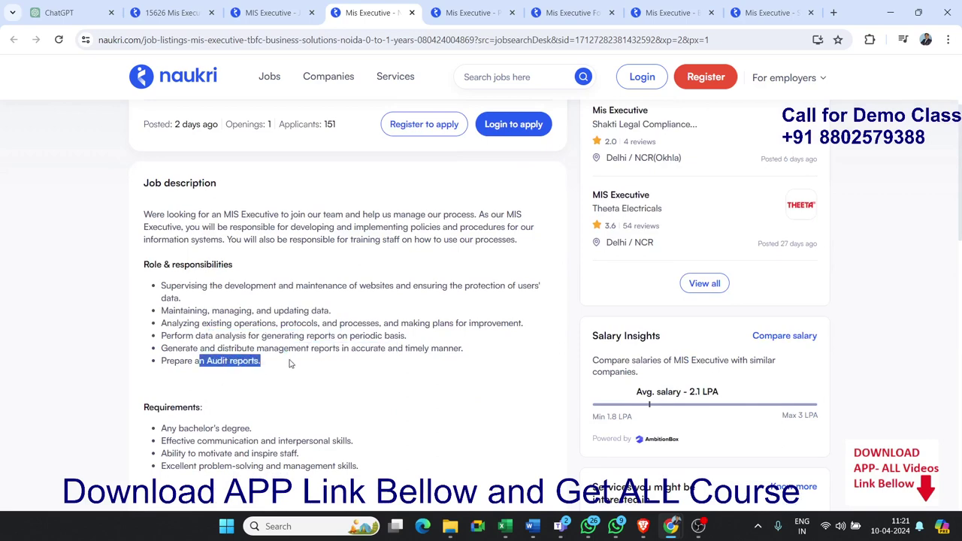
{"action": "scroll", "coordinate": [294, 364], "scroll_direction": "down", "scroll_amount": 2}
{"action": "scroll", "coordinate": [294, 365], "scroll_direction": "down", "scroll_amount": 2}
{"action": "scroll", "coordinate": [294, 364], "scroll_direction": "down", "scroll_amount": 1}
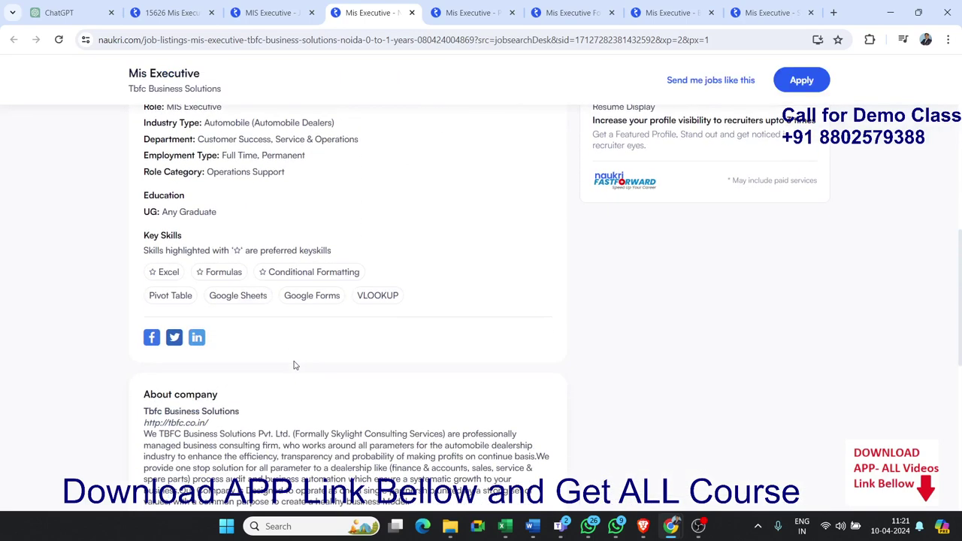
{"action": "scroll", "coordinate": [294, 365], "scroll_direction": "up", "scroll_amount": 3}
{"action": "scroll", "coordinate": [294, 364], "scroll_direction": "up", "scroll_amount": 1}
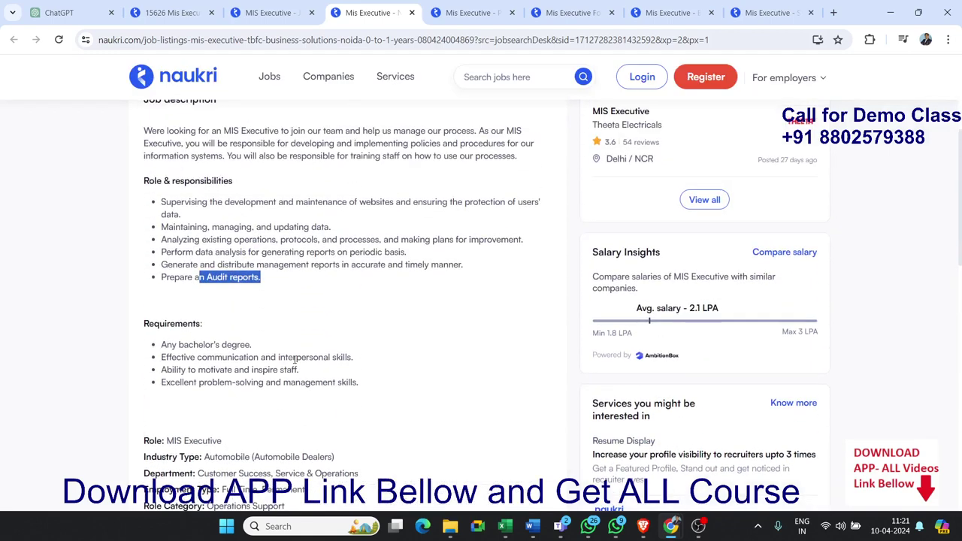
{"action": "scroll", "coordinate": [294, 363], "scroll_direction": "up", "scroll_amount": 1}
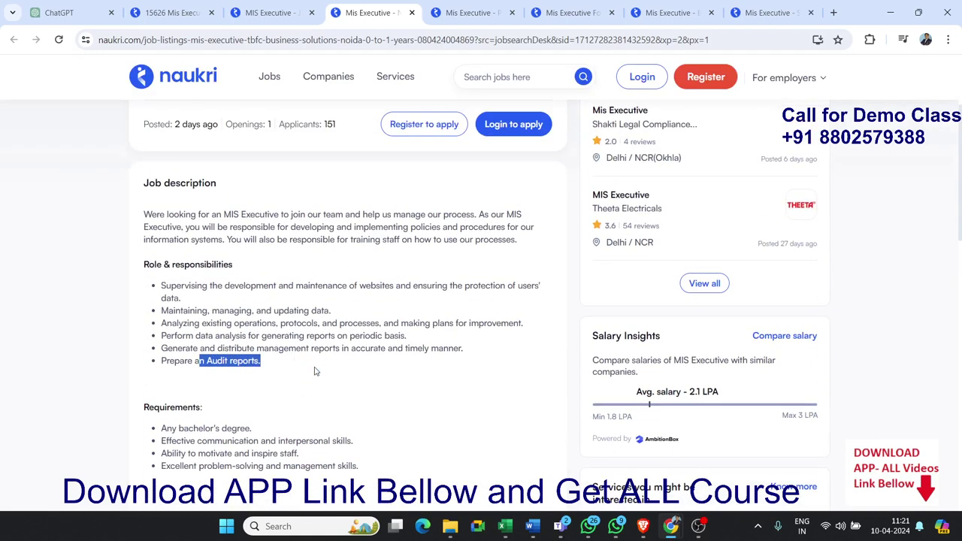
{"action": "left_click", "coordinate": [315, 373]}
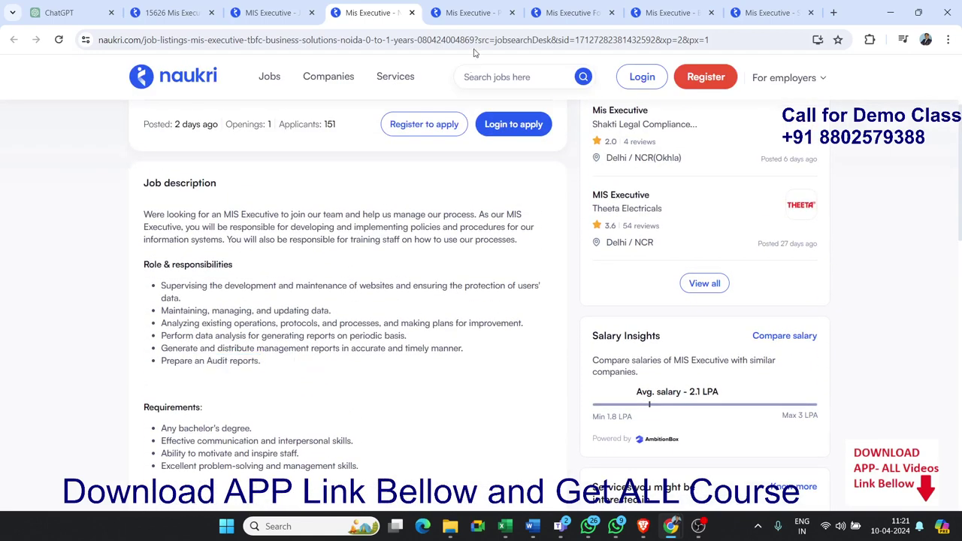
Step: Highlight MLL Express's Report Generation, Strategic Planning and Continuous Improvement responsibilities
{"action": "left_click", "coordinate": [469, 17]}
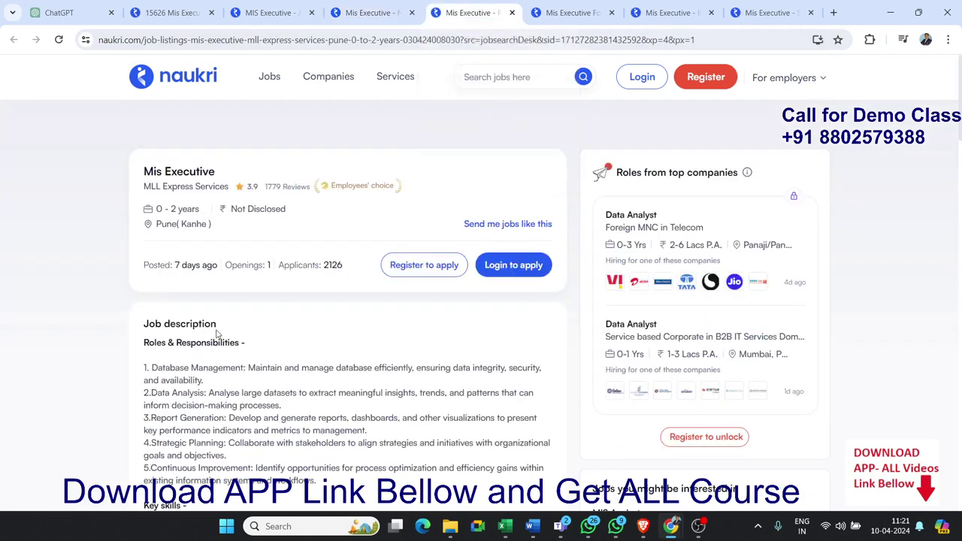
{"action": "scroll", "coordinate": [216, 334], "scroll_direction": "down", "scroll_amount": 1}
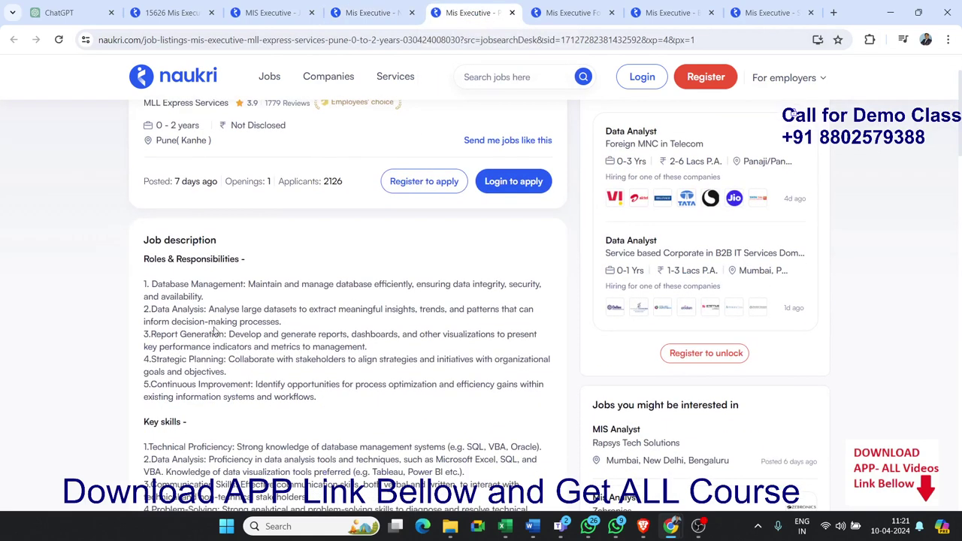
{"action": "scroll", "coordinate": [215, 328], "scroll_direction": "up", "scroll_amount": 1}
{"action": "scroll", "coordinate": [214, 326], "scroll_direction": "down", "scroll_amount": 2}
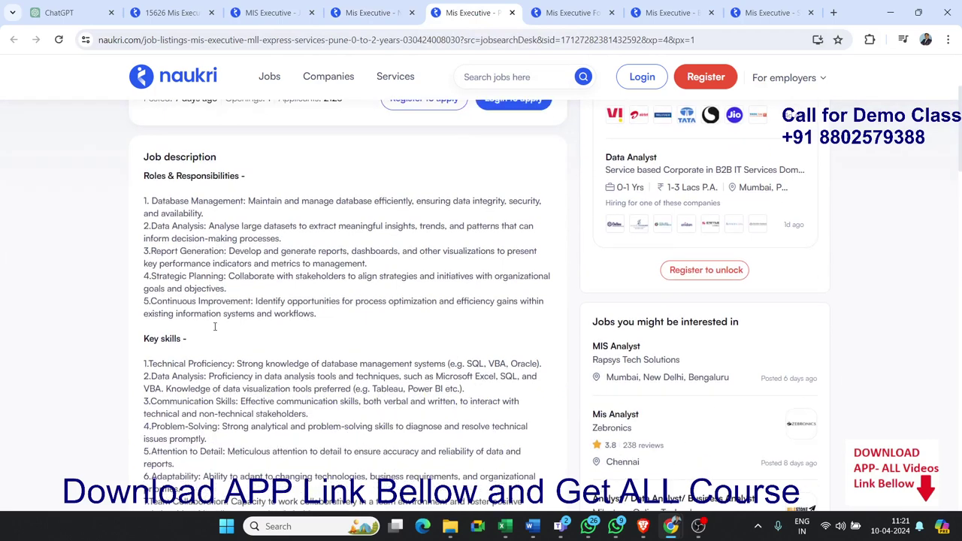
{"action": "mouse_move", "coordinate": [178, 213]}
{"action": "left_mouse_down"}
{"action": "mouse_move", "coordinate": [204, 213]}
{"action": "mouse_move", "coordinate": [161, 201]}
{"action": "mouse_move", "coordinate": [282, 240]}
{"action": "left_mouse_up"}
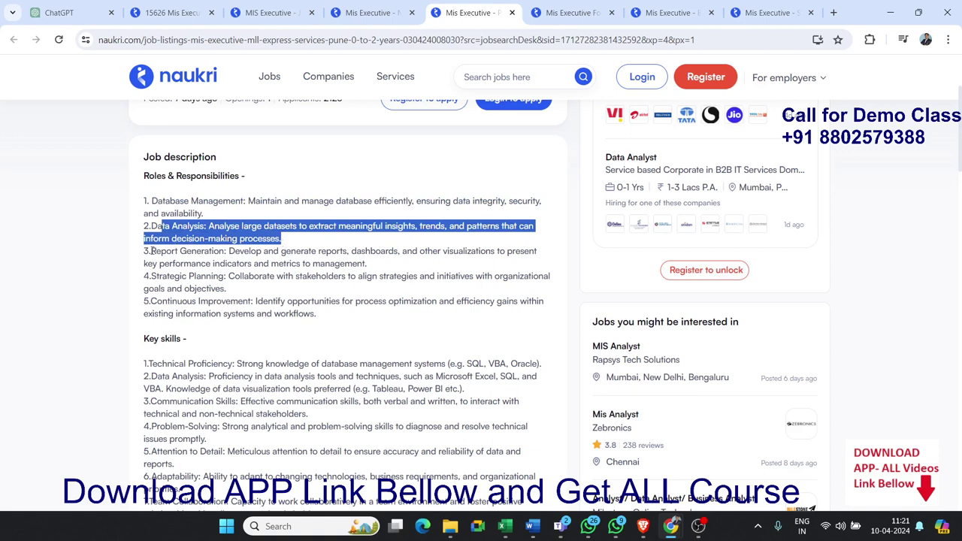
{"action": "left_click_drag", "start_coordinate": [151, 252], "coordinate": [366, 264]}
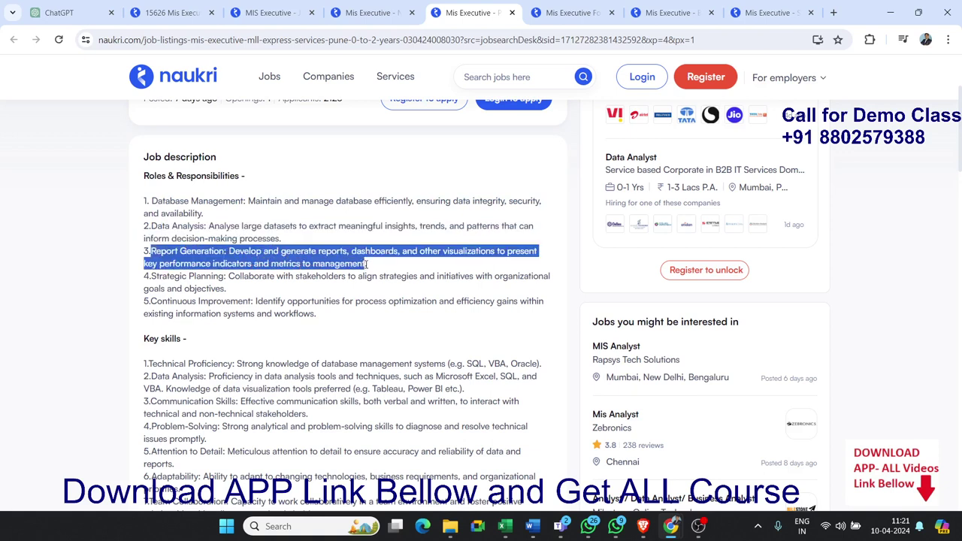
{"action": "left_click_drag", "start_coordinate": [156, 276], "coordinate": [234, 296]}
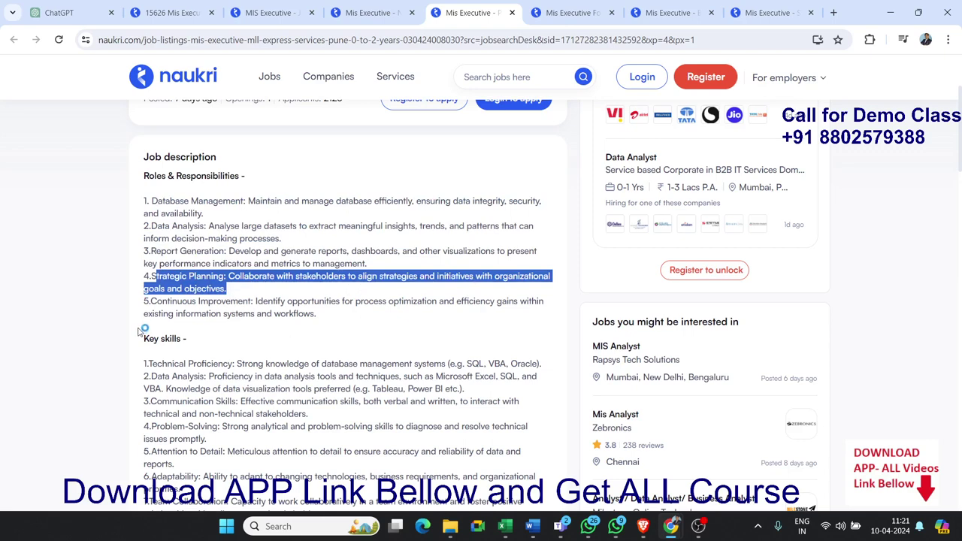
{"action": "left_click_drag", "start_coordinate": [149, 303], "coordinate": [317, 315]}
{"action": "scroll", "coordinate": [308, 343], "scroll_direction": "down", "scroll_amount": 1}
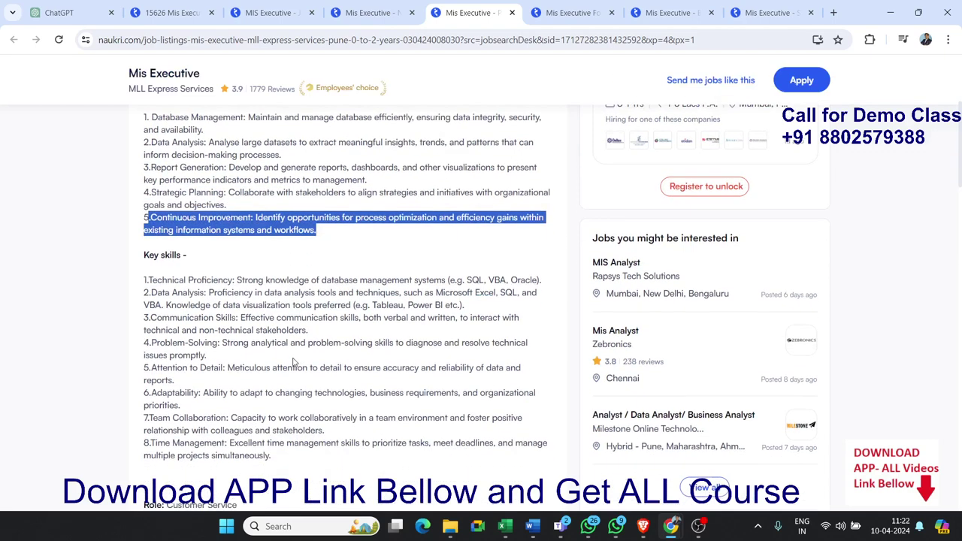
{"action": "left_click", "coordinate": [151, 280]}
Step: Highlight each MLL Express key skill, Technical Proficiency through Time Management, then go to the next tab
{"action": "left_click_drag", "start_coordinate": [151, 280], "coordinate": [541, 283]}
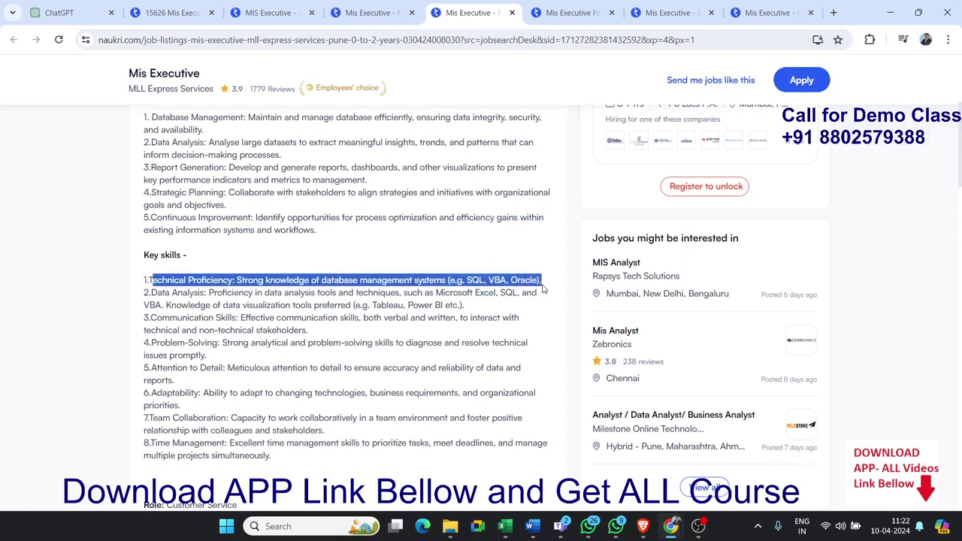
{"action": "left_click_drag", "start_coordinate": [171, 292], "coordinate": [538, 303]}
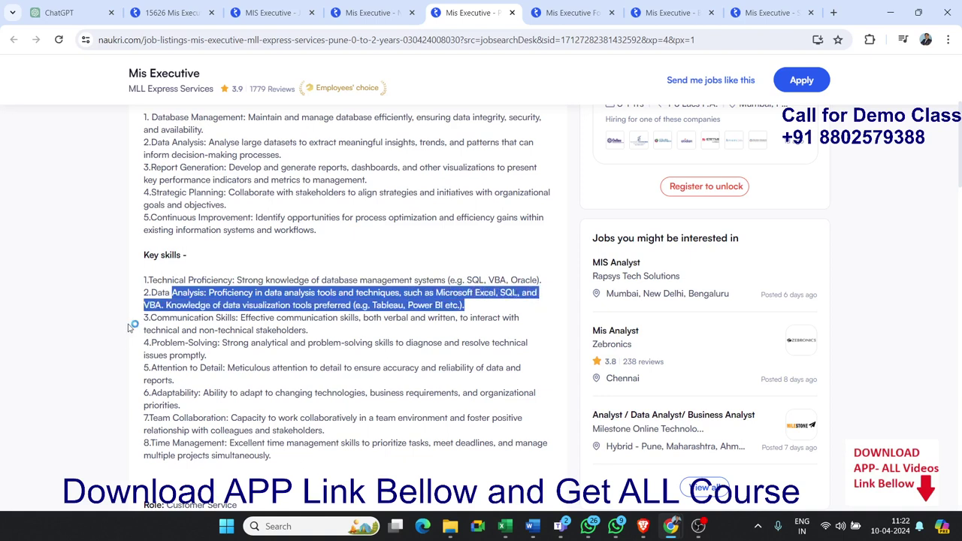
{"action": "left_click_drag", "start_coordinate": [156, 317], "coordinate": [217, 318]}
{"action": "left_click_drag", "start_coordinate": [171, 344], "coordinate": [477, 354]}
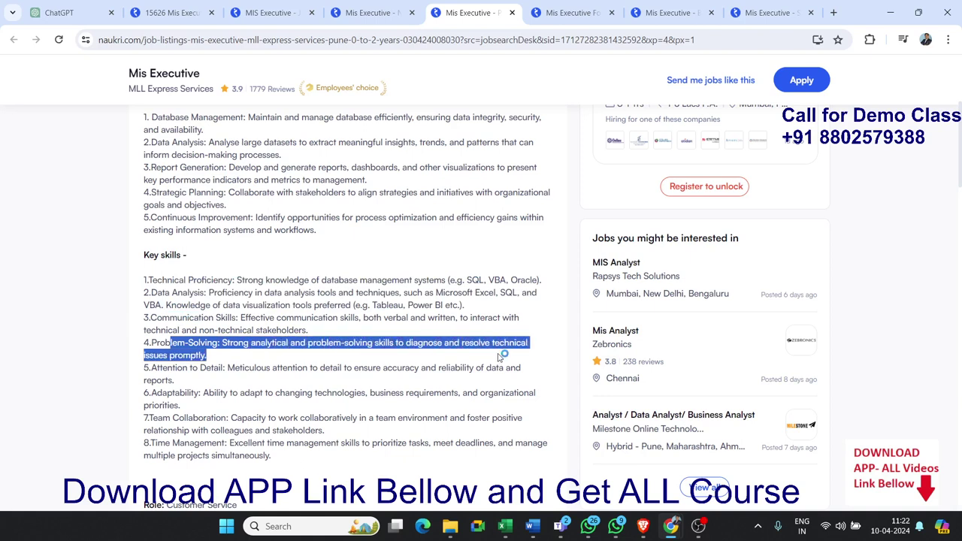
{"action": "mouse_move", "coordinate": [162, 367]}
{"action": "left_mouse_down"}
{"action": "mouse_move", "coordinate": [469, 369]}
{"action": "mouse_move", "coordinate": [539, 387]}
{"action": "left_mouse_up"}
{"action": "left_click_drag", "start_coordinate": [167, 393], "coordinate": [506, 410]}
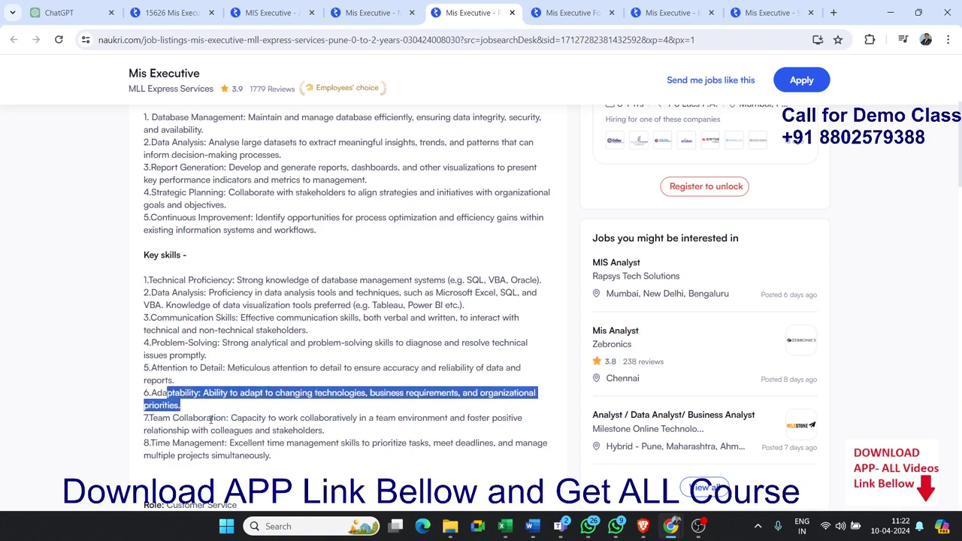
{"action": "left_click_drag", "start_coordinate": [211, 419], "coordinate": [368, 434]}
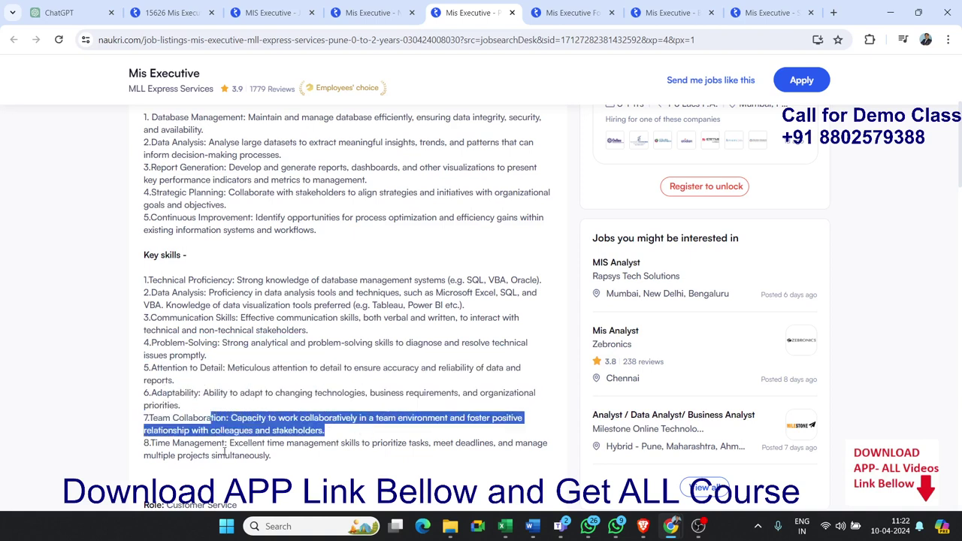
{"action": "left_click_drag", "start_coordinate": [153, 444], "coordinate": [295, 455]}
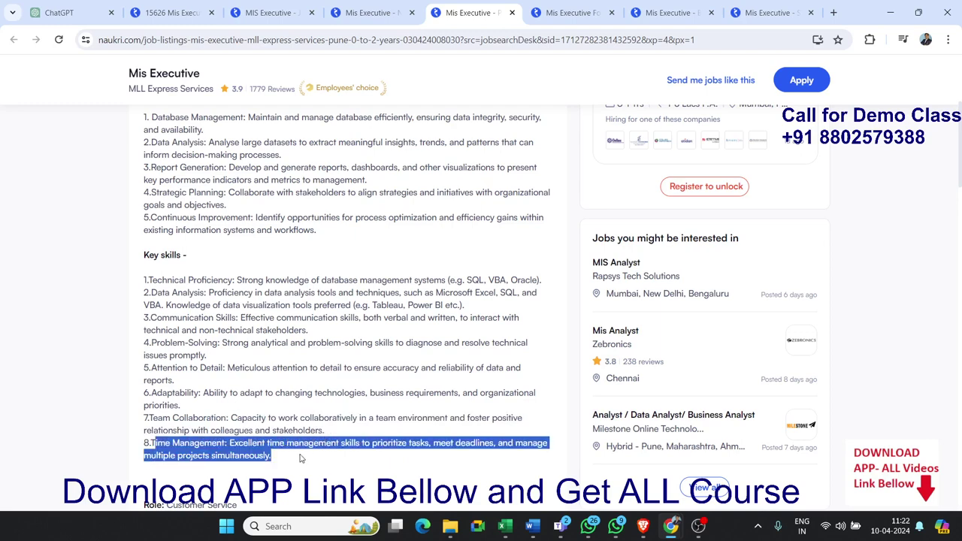
{"action": "scroll", "coordinate": [299, 459], "scroll_direction": "up", "scroll_amount": 5}
{"action": "scroll", "coordinate": [299, 458], "scroll_direction": "up", "scroll_amount": 3}
{"action": "key", "text": "ctrl+Tab"}
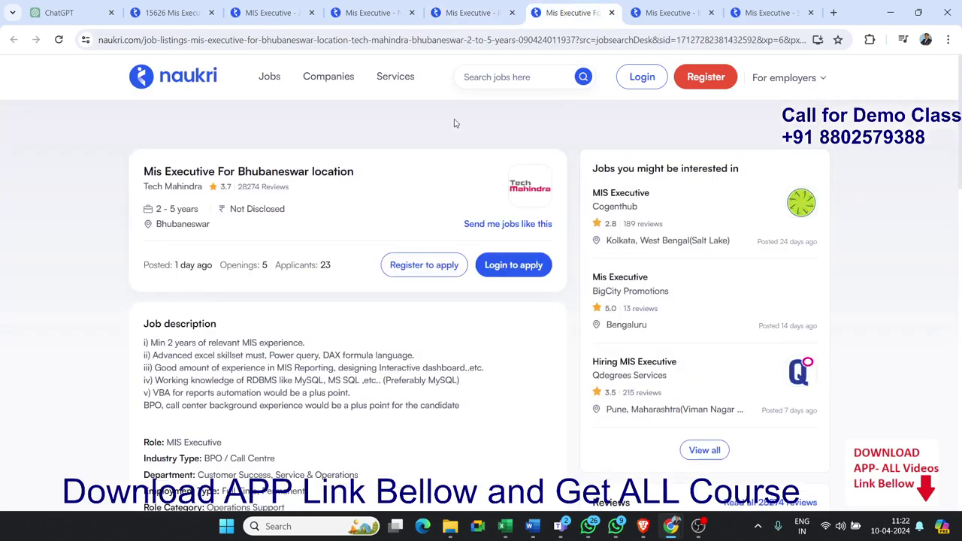
Step: Highlight Tech Mahindra's Power Query and DAX, MS SQL and VBA requirements
{"action": "scroll", "coordinate": [206, 370], "scroll_direction": "down", "scroll_amount": 1}
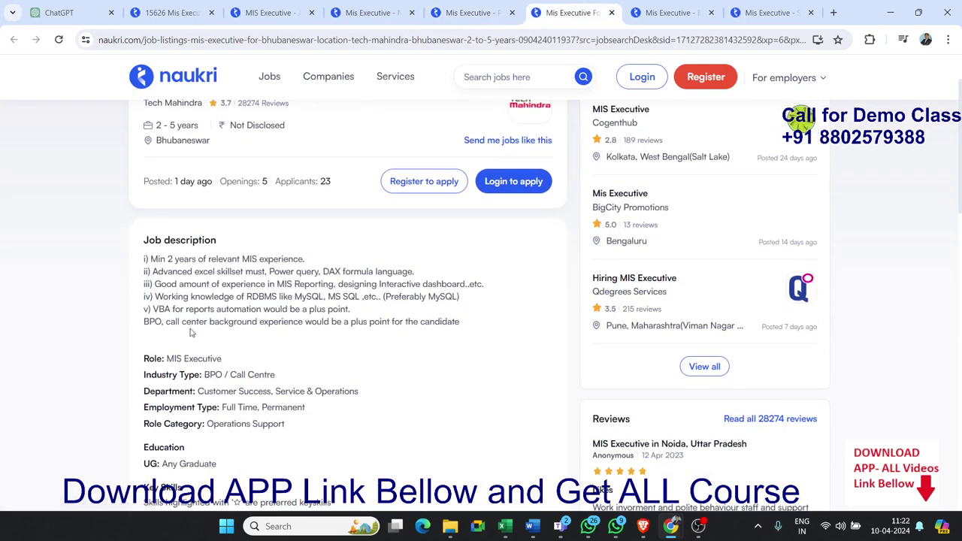
{"action": "mouse_move", "coordinate": [155, 263]}
{"action": "left_mouse_down"}
{"action": "mouse_move", "coordinate": [277, 261]}
{"action": "mouse_move", "coordinate": [368, 274]}
{"action": "left_mouse_up"}
{"action": "left_click", "coordinate": [322, 301]}
{"action": "left_click_drag", "start_coordinate": [322, 300], "coordinate": [365, 297]}
{"action": "left_click_drag", "start_coordinate": [291, 310], "coordinate": [331, 310]}
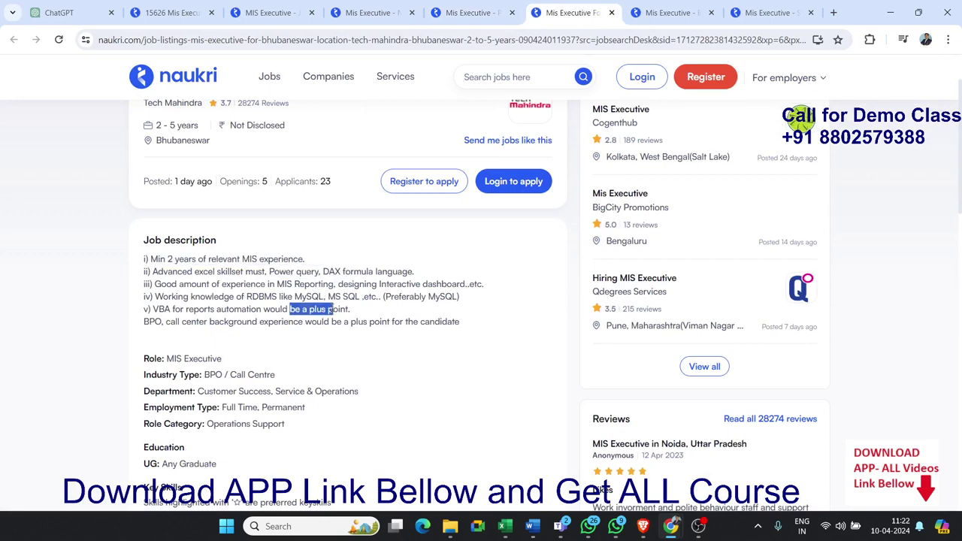
{"action": "left_click", "coordinate": [295, 323]}
{"action": "scroll", "coordinate": [290, 324], "scroll_direction": "down", "scroll_amount": 2}
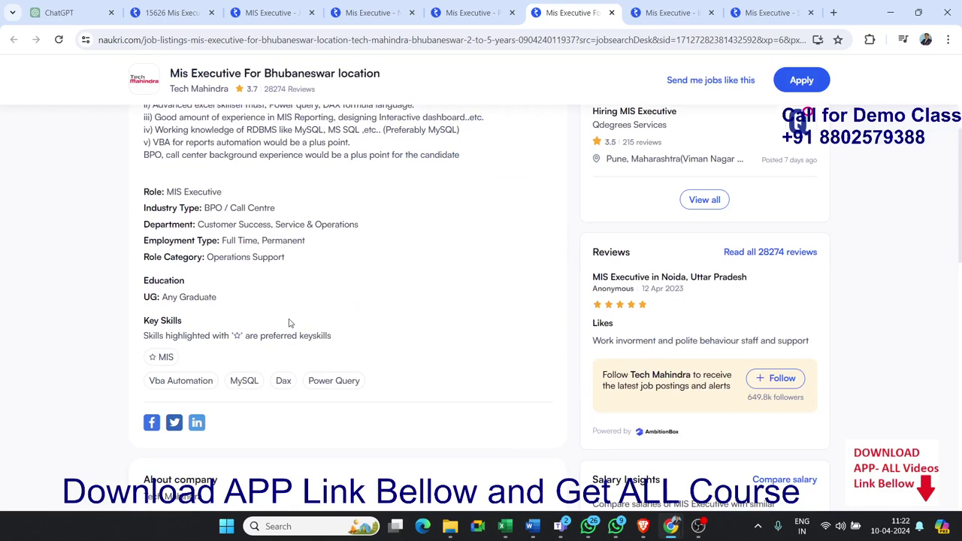
{"action": "scroll", "coordinate": [291, 323], "scroll_direction": "up", "scroll_amount": 5}
Step: In the Royaloak MIS Executive listing, highlight the job description bullets
{"action": "left_click", "coordinate": [661, 12]}
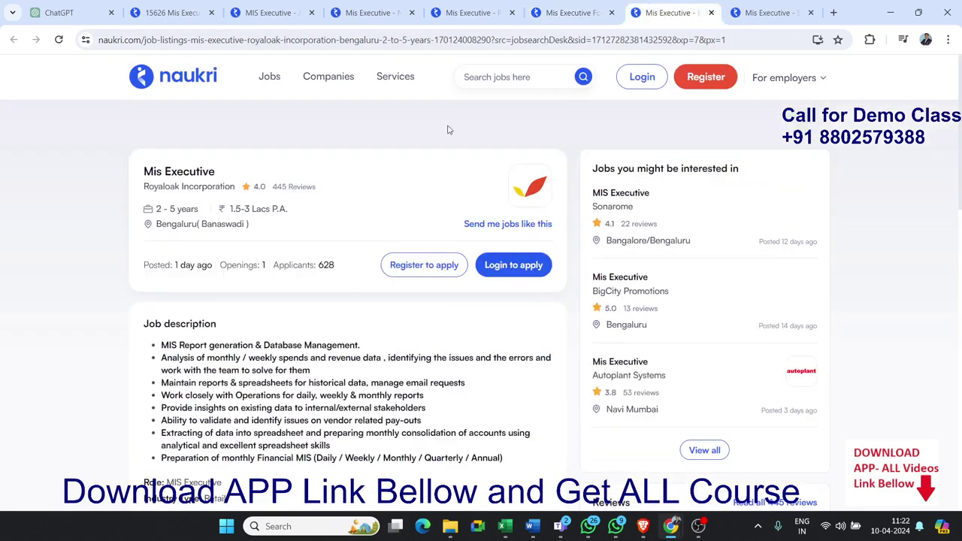
{"action": "scroll", "coordinate": [163, 274], "scroll_direction": "down", "scroll_amount": 1}
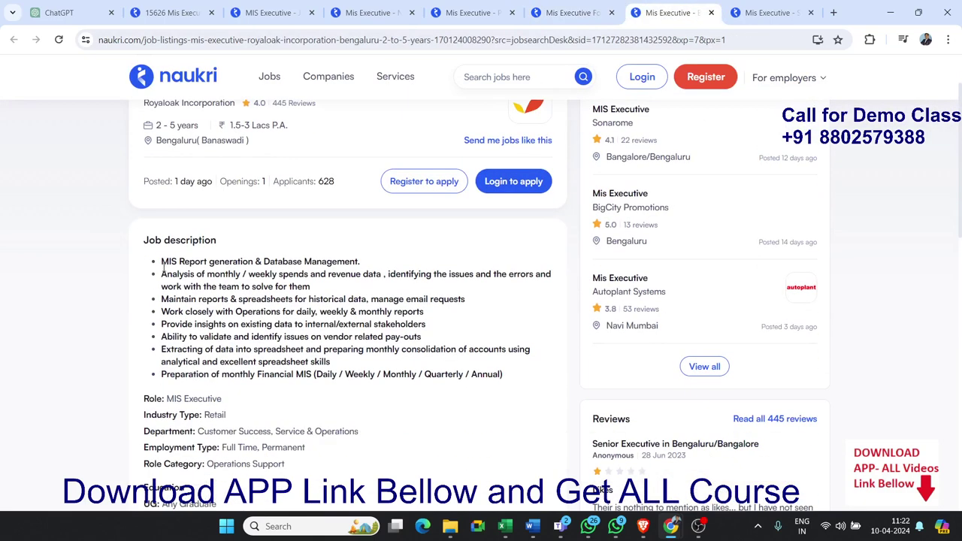
{"action": "mouse_move", "coordinate": [163, 268]}
{"action": "left_mouse_down"}
{"action": "mouse_move", "coordinate": [347, 266]}
{"action": "mouse_move", "coordinate": [376, 301]}
{"action": "mouse_move", "coordinate": [425, 325]}
{"action": "mouse_move", "coordinate": [456, 362]}
{"action": "mouse_move", "coordinate": [520, 387]}
{"action": "mouse_move", "coordinate": [508, 386]}
{"action": "left_mouse_up"}
{"action": "scroll", "coordinate": [508, 386], "scroll_direction": "down", "scroll_amount": 2}
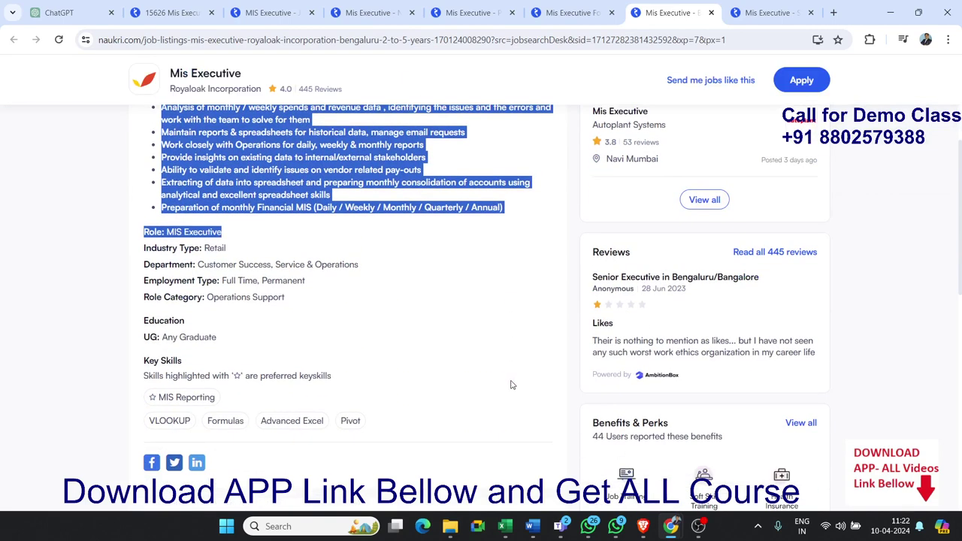
{"action": "scroll", "coordinate": [510, 385], "scroll_direction": "up", "scroll_amount": 3}
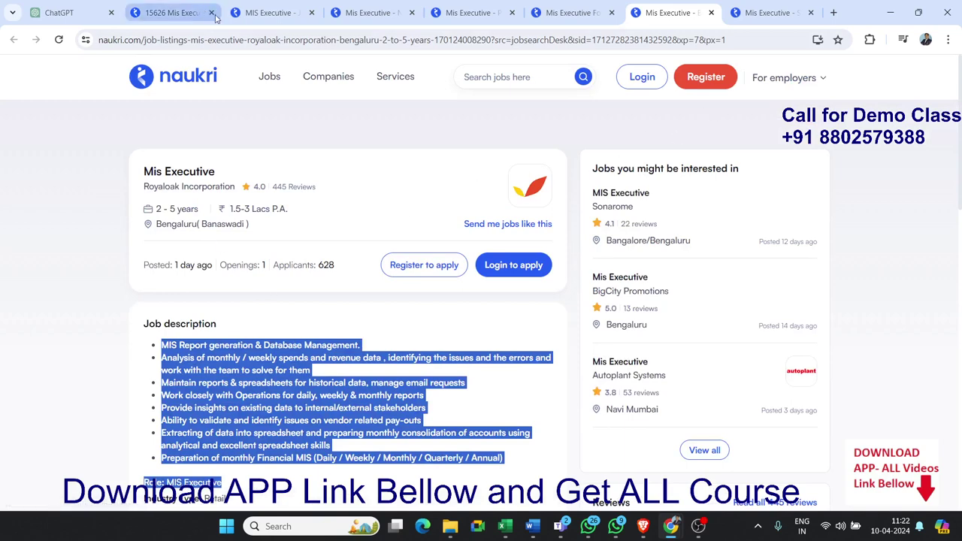
Step: Skim the MIS Executive search results, then switch to the Varun Beverages MIS Executive listing
{"action": "left_click", "coordinate": [178, 15]}
{"action": "scroll", "coordinate": [398, 267], "scroll_direction": "down", "scroll_amount": 1}
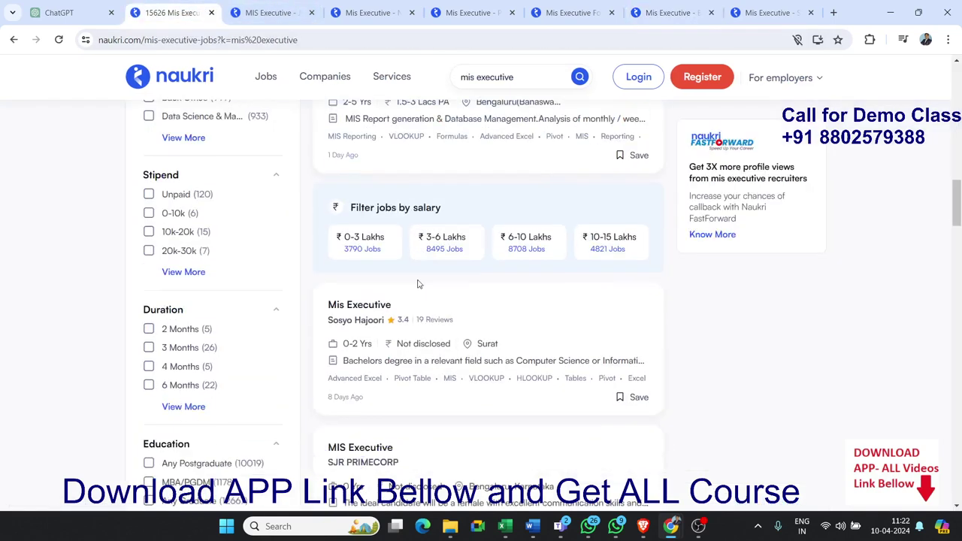
{"action": "scroll", "coordinate": [418, 282], "scroll_direction": "down", "scroll_amount": 3}
{"action": "scroll", "coordinate": [418, 285], "scroll_direction": "up", "scroll_amount": 3}
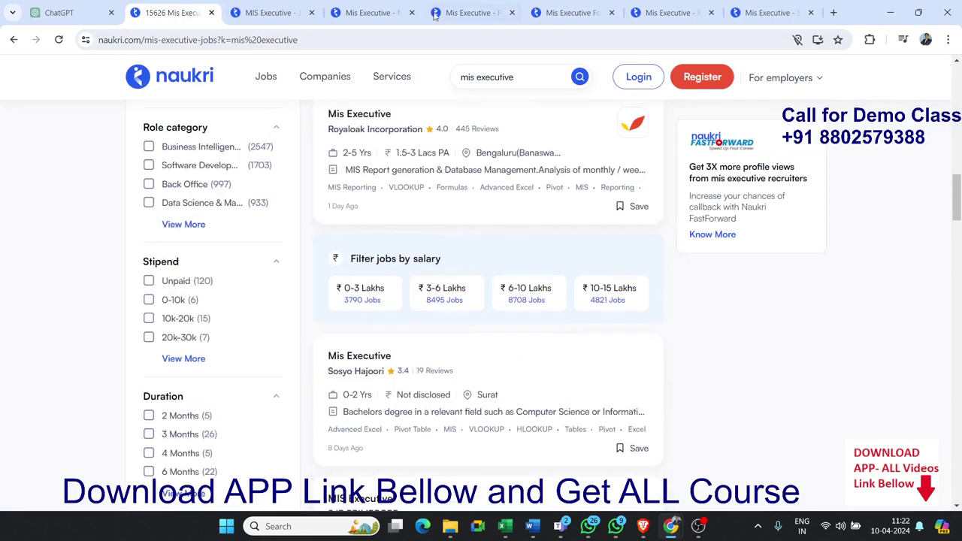
{"action": "left_click", "coordinate": [275, 13]}
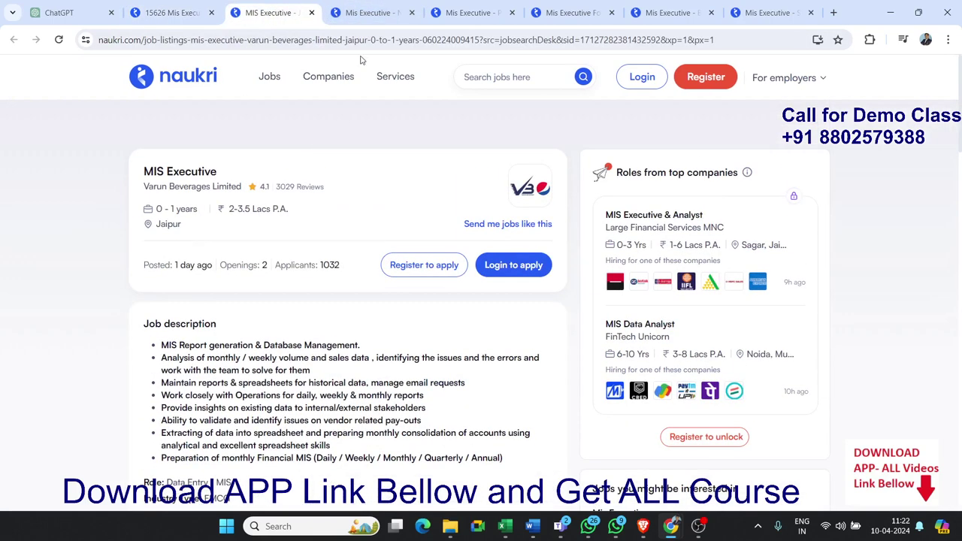
Step: Open the Tbfc Business Solutions Noida MIS Executive listing and scroll through its description
{"action": "left_click", "coordinate": [381, 16]}
{"action": "mouse_move", "coordinate": [470, 12]}
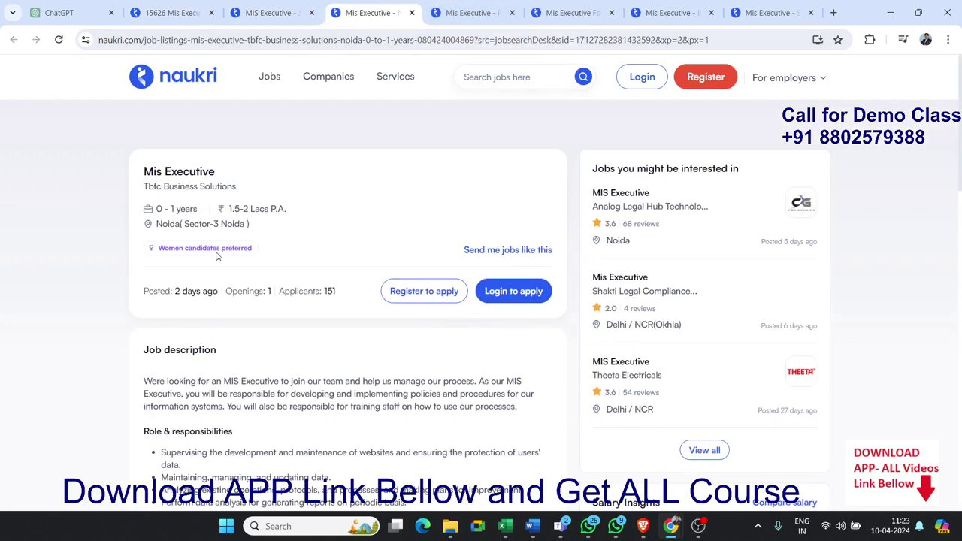
{"action": "scroll", "coordinate": [387, 215], "scroll_direction": "down", "scroll_amount": 3}
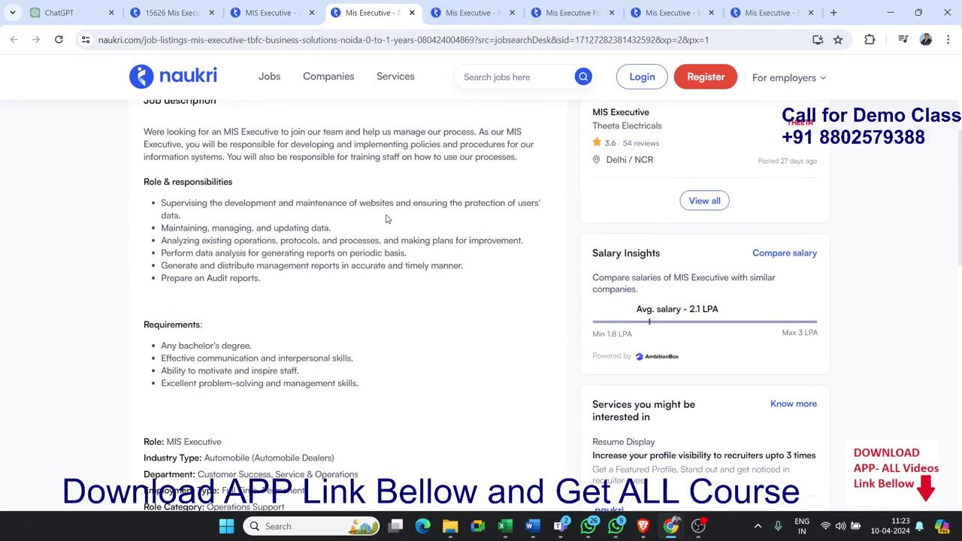
{"action": "scroll", "coordinate": [386, 214], "scroll_direction": "down", "scroll_amount": 2}
{"action": "scroll", "coordinate": [387, 215], "scroll_direction": "up", "scroll_amount": 1}
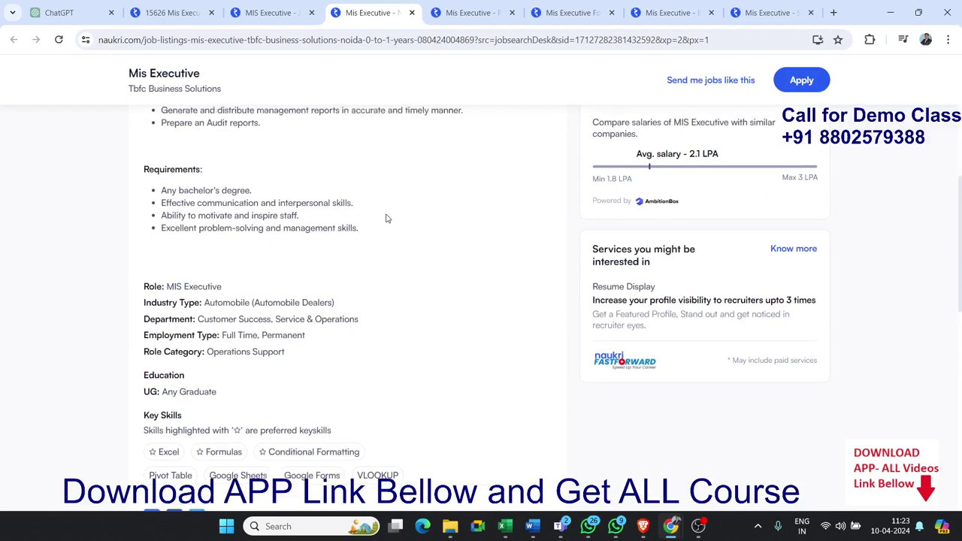
{"action": "scroll", "coordinate": [386, 215], "scroll_direction": "up", "scroll_amount": 2}
{"action": "scroll", "coordinate": [386, 215], "scroll_direction": "down", "scroll_amount": 2}
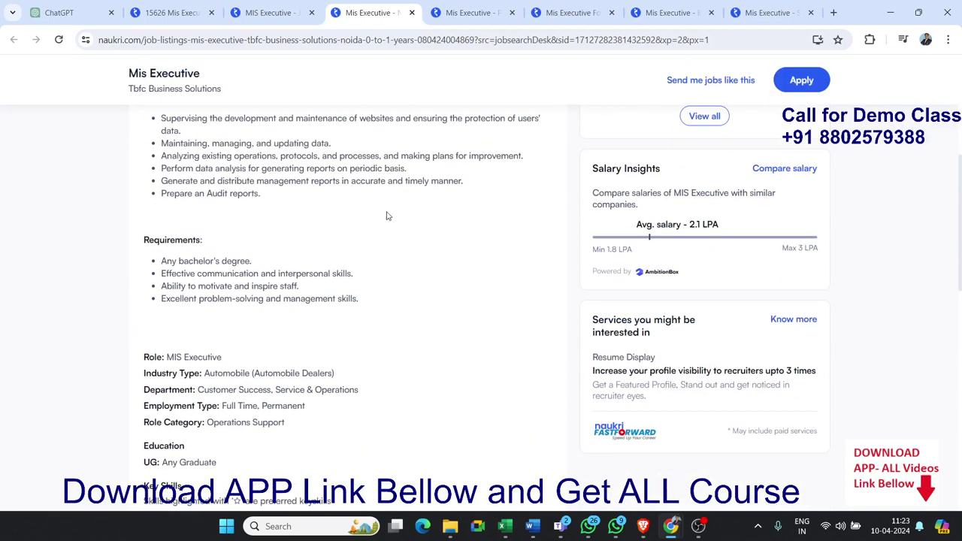
{"action": "scroll", "coordinate": [387, 215], "scroll_direction": "up", "scroll_amount": 2}
{"action": "scroll", "coordinate": [387, 213], "scroll_direction": "up", "scroll_amount": 1}
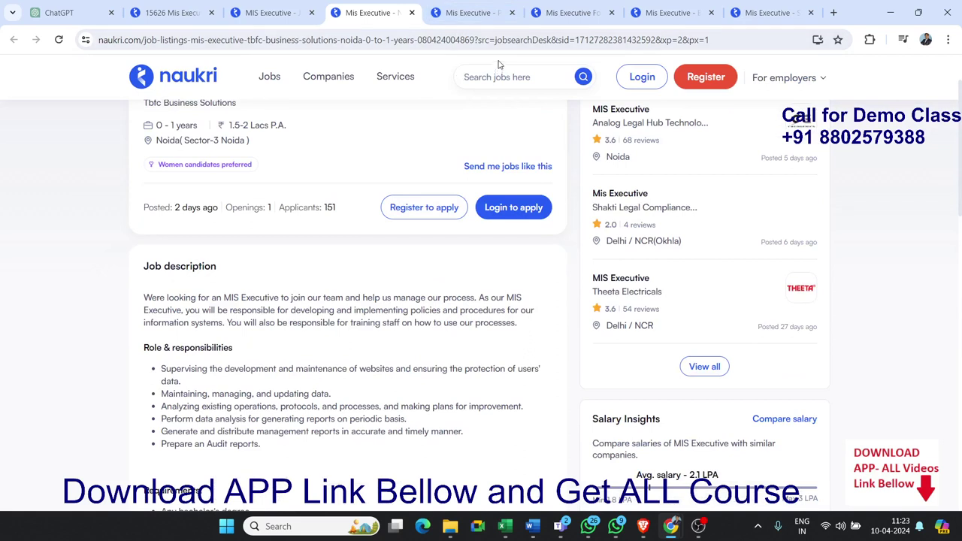
Step: Pull Chrome back up and select the start of ChatGPT's SUMPRODUCT formula answer
{"action": "left_click", "coordinate": [890, 15]}
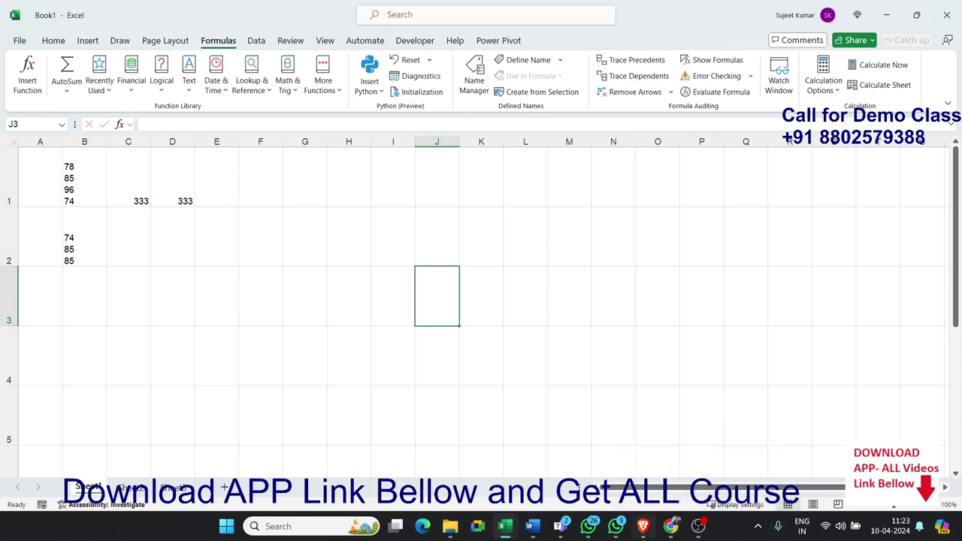
{"action": "mouse_move", "coordinate": [671, 526]}
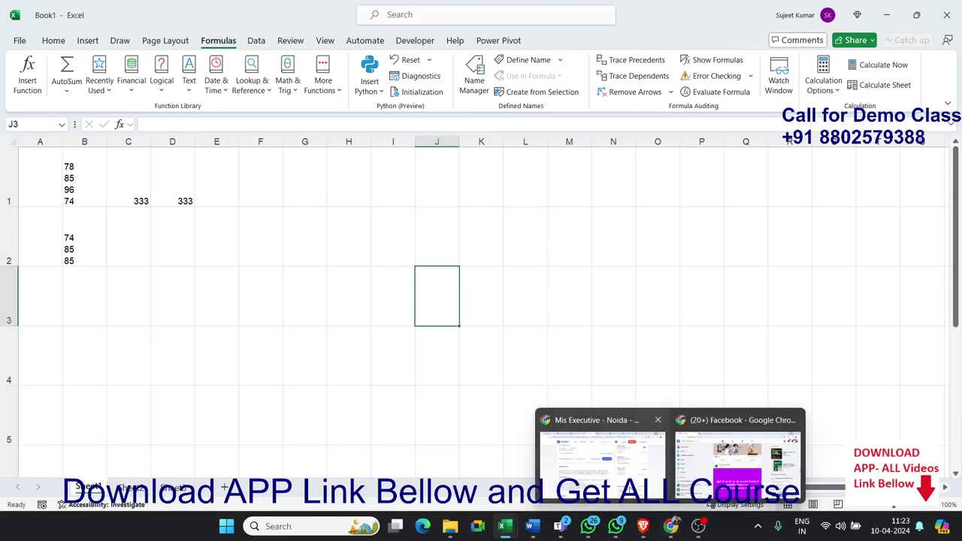
{"action": "left_click", "coordinate": [632, 480]}
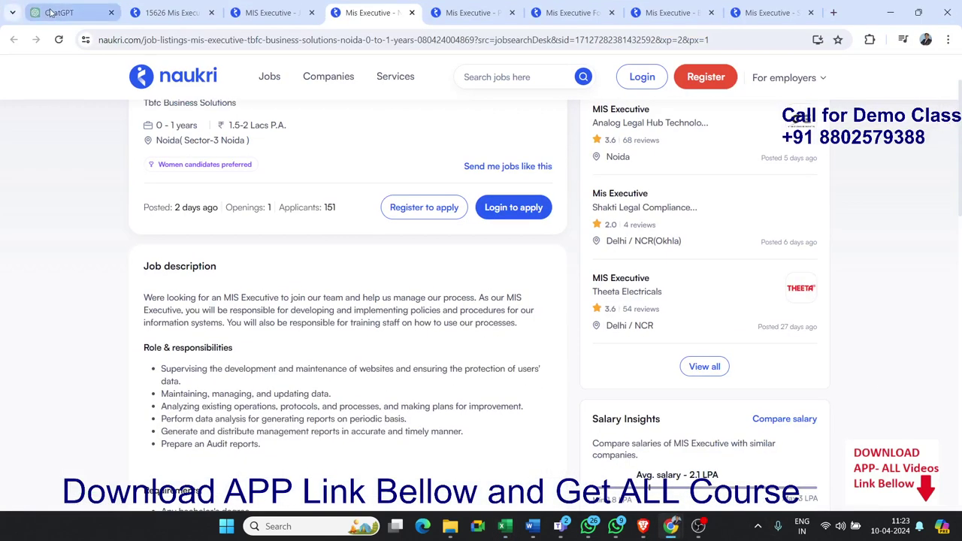
{"action": "left_click", "coordinate": [61, 12]}
{"action": "left_click_drag", "start_coordinate": [366, 217], "coordinate": [429, 218]}
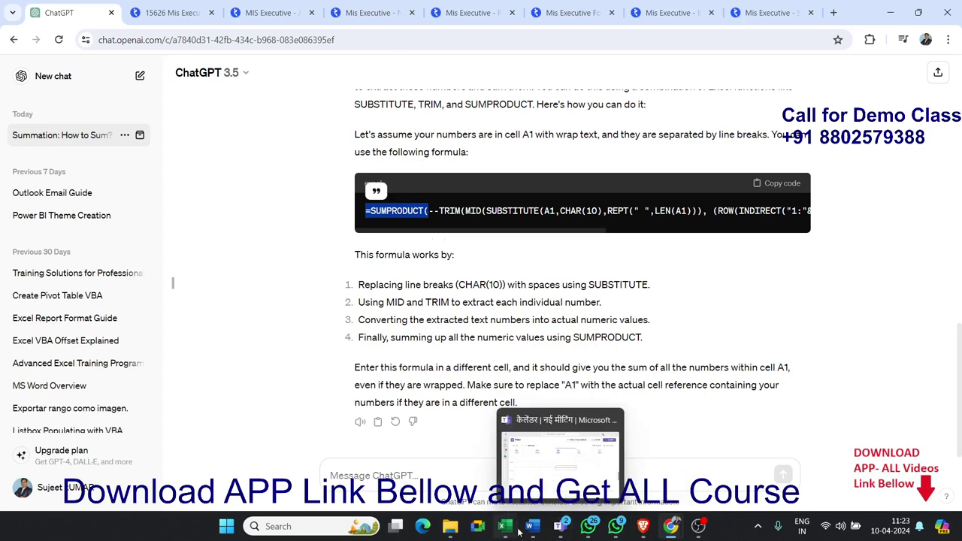
Step: Return to the Book1 workbook and select an empty cell in row 1
{"action": "mouse_move", "coordinate": [505, 526]}
{"action": "left_click", "coordinate": [481, 479]}
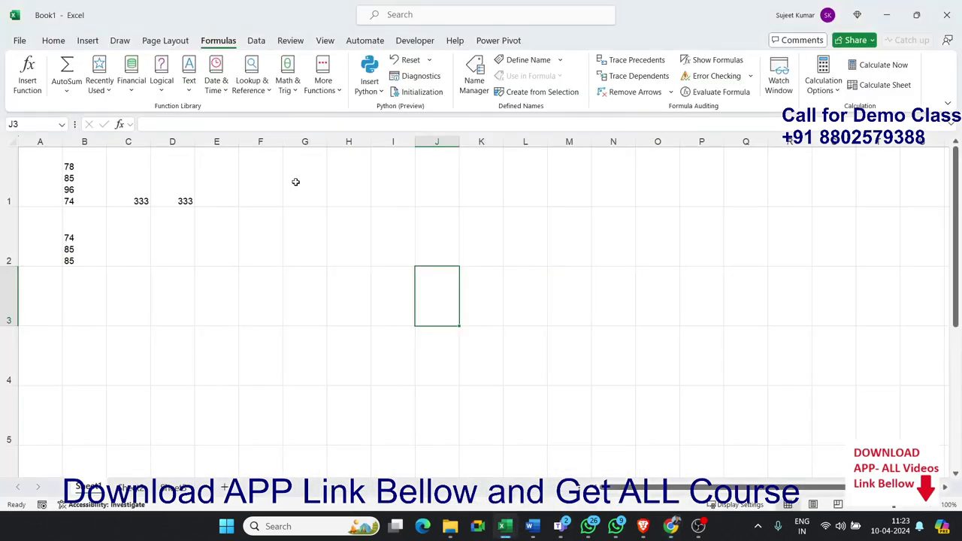
{"action": "left_click", "coordinate": [330, 201]}
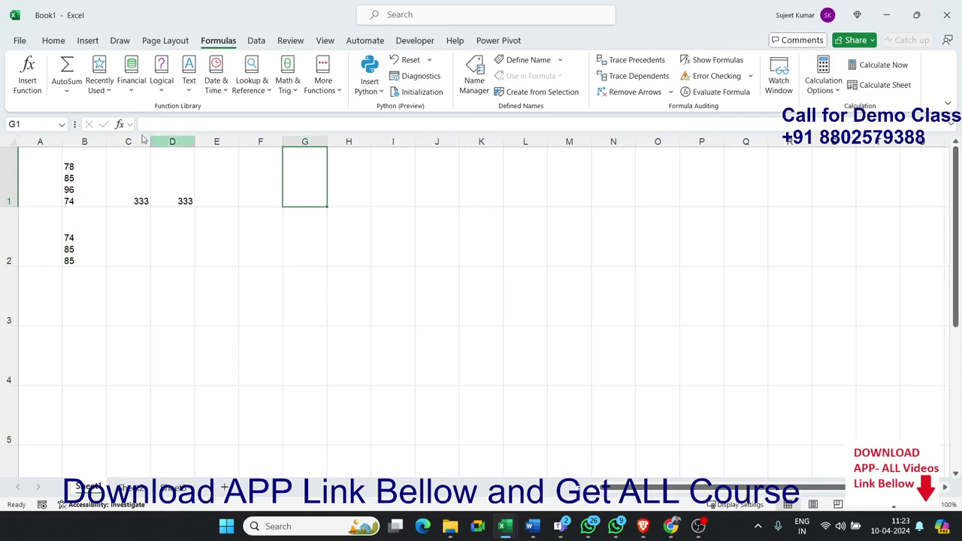
Step: Search the Office Add-ins store, via File > Get Add-ins, for 'chatgpt'
{"action": "left_click", "coordinate": [9, 39]}
{"action": "left_click", "coordinate": [43, 156]}
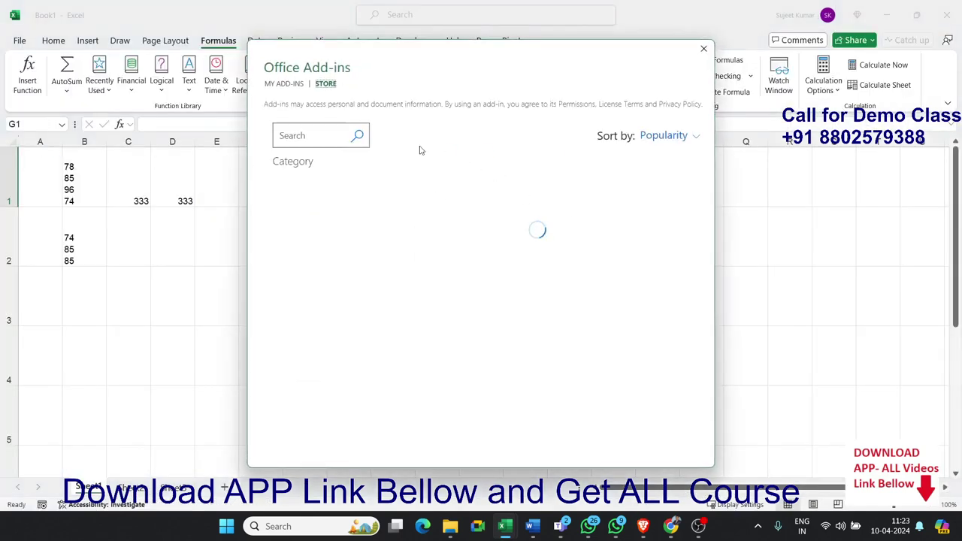
{"action": "left_click", "coordinate": [313, 136]}
{"action": "type", "text": "chatgpt"}
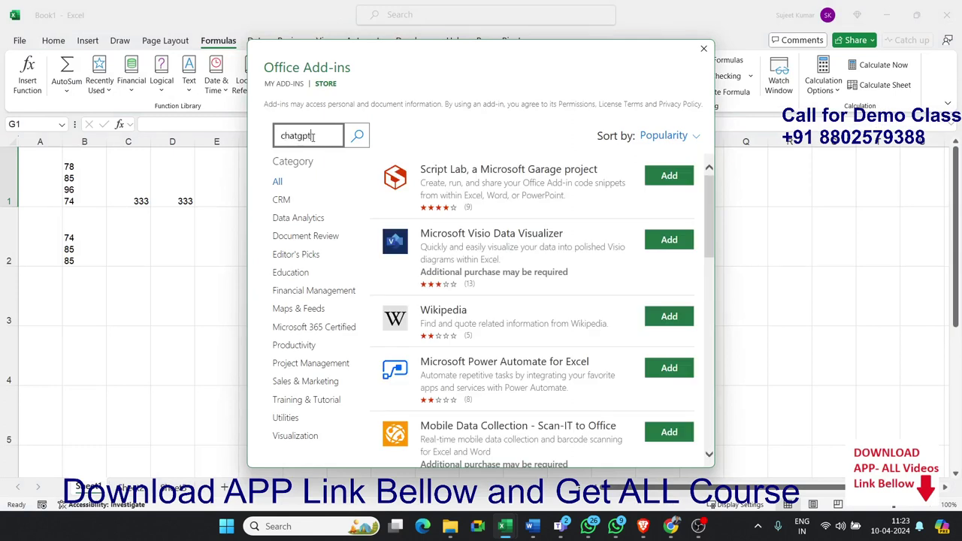
{"action": "key", "text": "Return"}
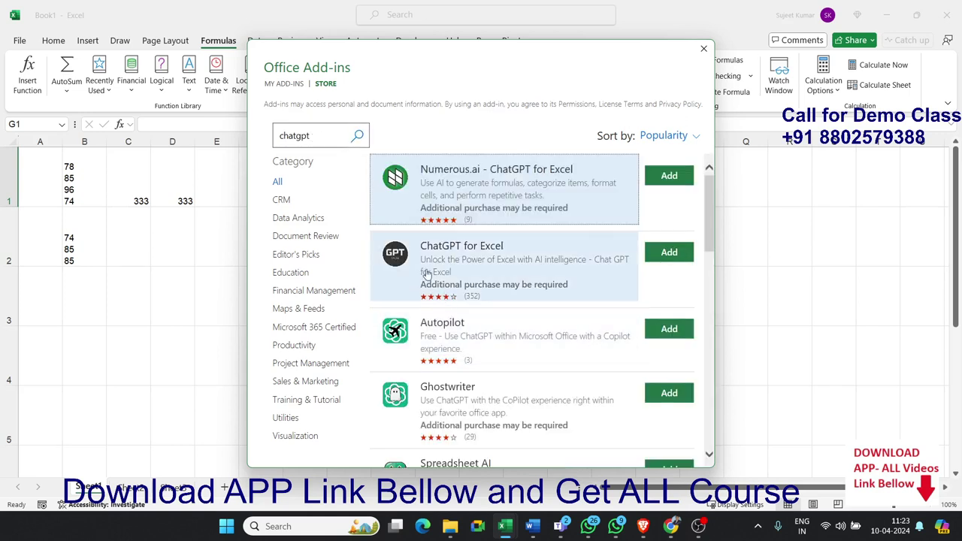
Step: Open ChatGPT for Excel and view its AI.TABLE, AI.ASK, AI.EXTRACT and AI.TRANSLATE previews
{"action": "left_click", "coordinate": [397, 268]}
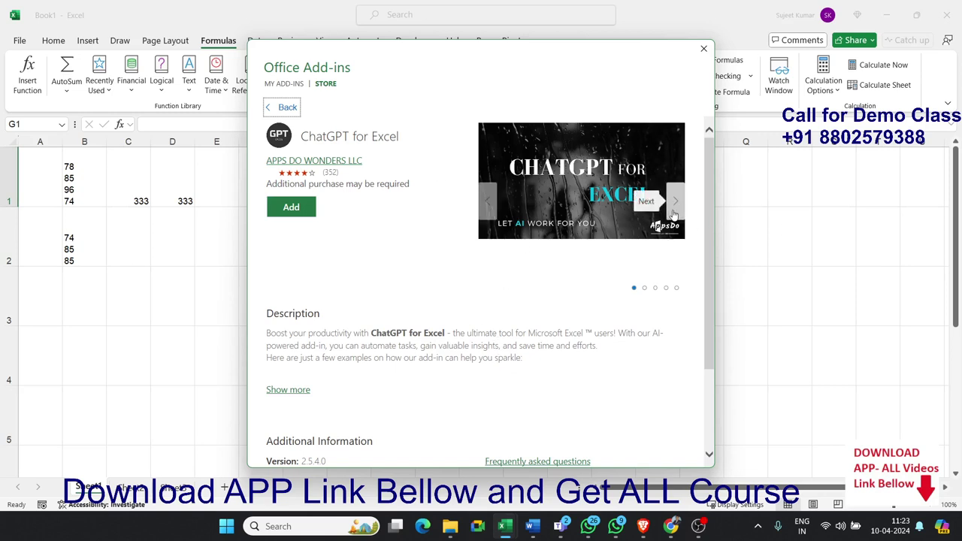
{"action": "left_click", "coordinate": [674, 215]}
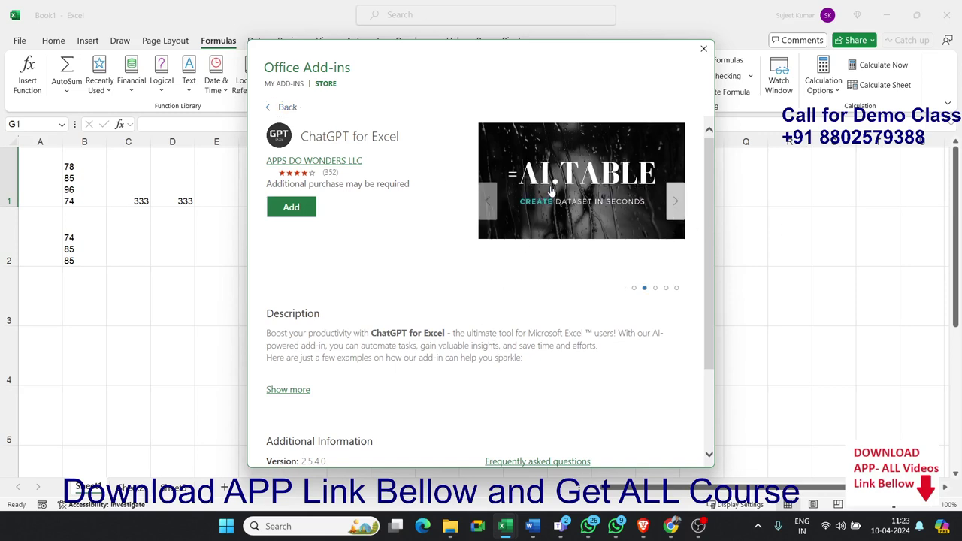
{"action": "left_click", "coordinate": [658, 201]}
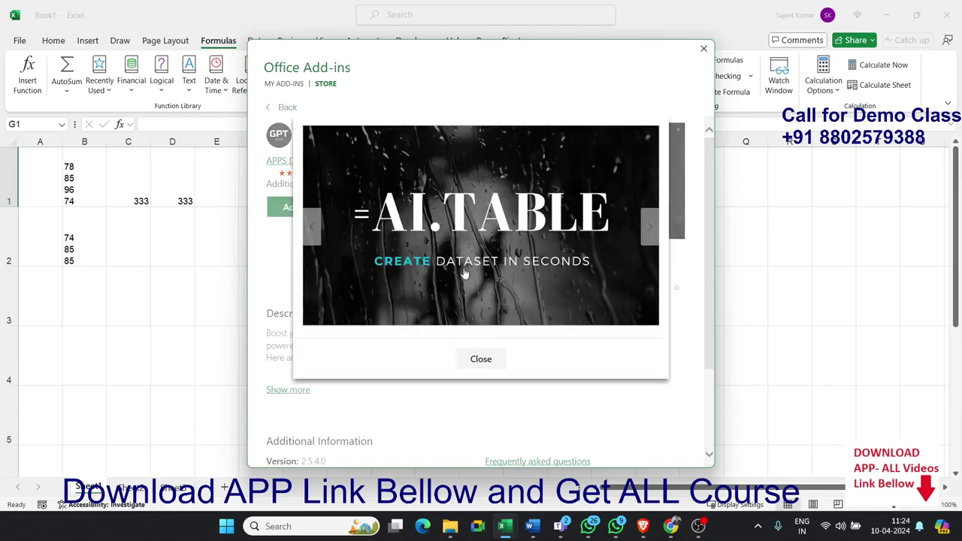
{"action": "left_click", "coordinate": [645, 242]}
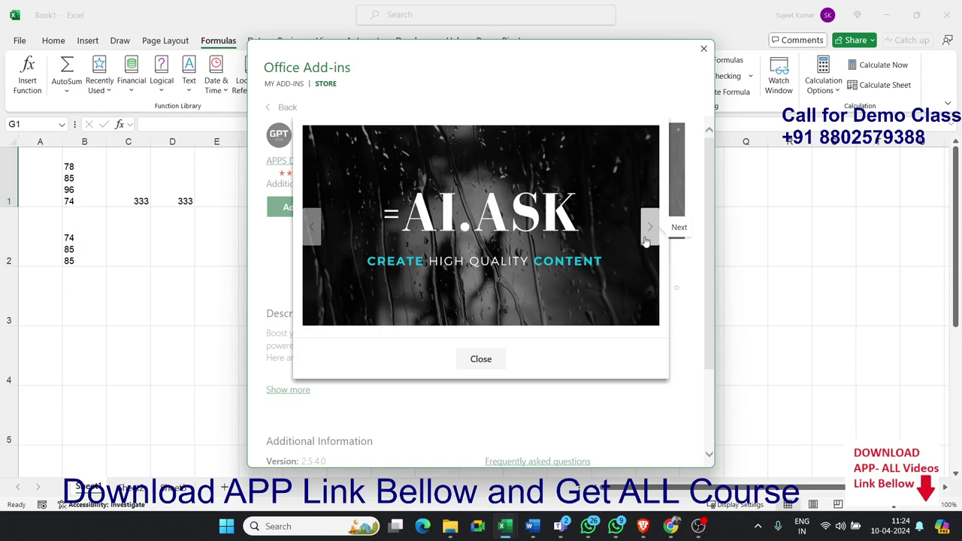
{"action": "left_click", "coordinate": [645, 240]}
{"action": "left_click", "coordinate": [645, 240]}
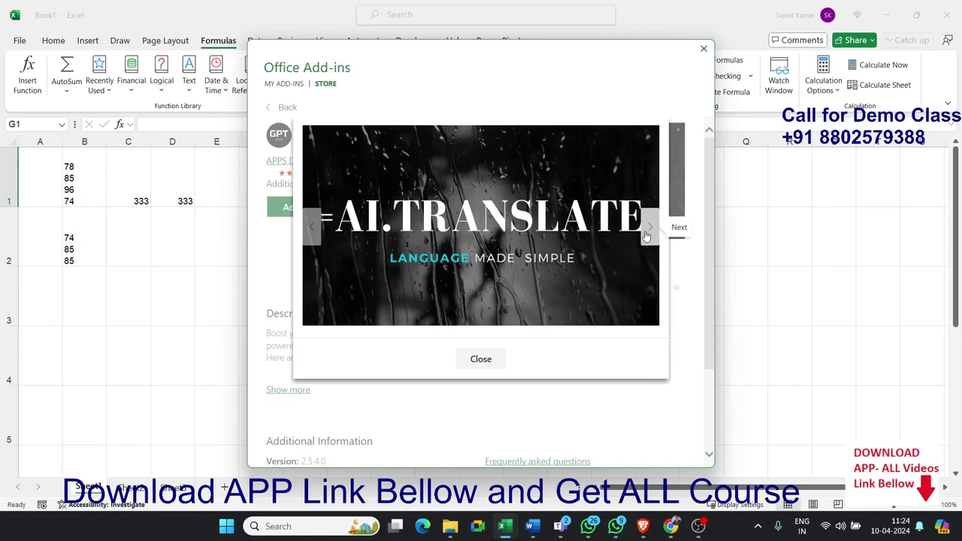
{"action": "left_click", "coordinate": [645, 236]}
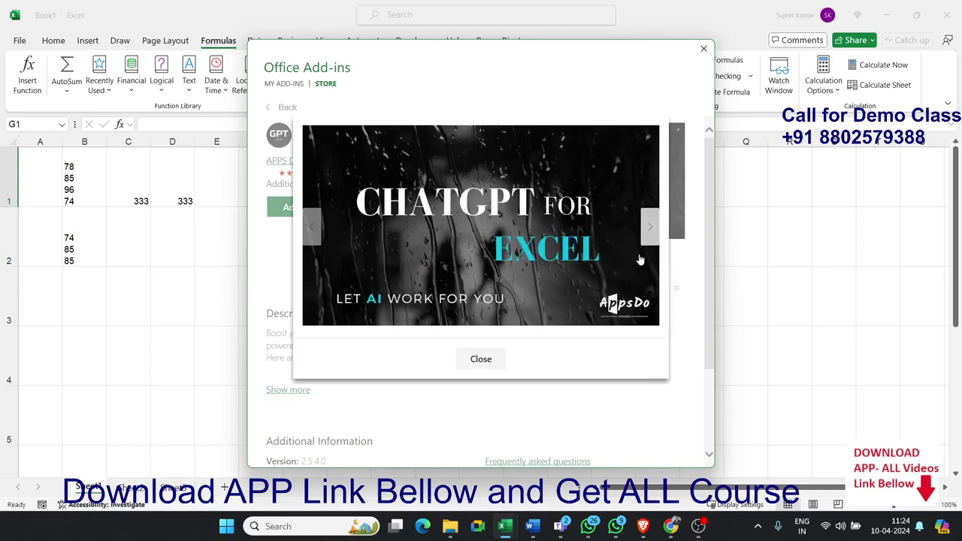
{"action": "left_click", "coordinate": [476, 360]}
Step: Scroll the add-in's description and open its publisher page on AppSource
{"action": "scroll", "coordinate": [410, 370], "scroll_direction": "down", "scroll_amount": 3}
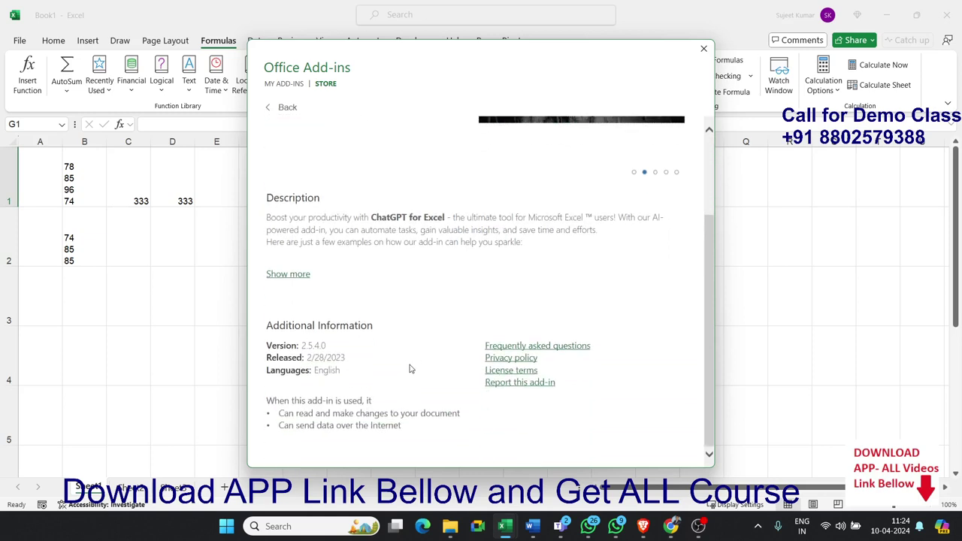
{"action": "scroll", "coordinate": [410, 369], "scroll_direction": "up", "scroll_amount": 3}
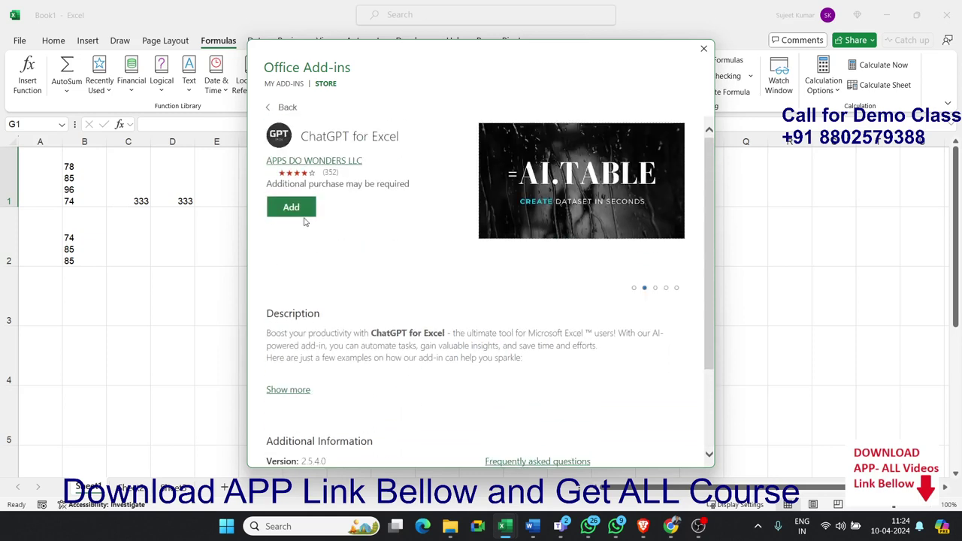
{"action": "scroll", "coordinate": [353, 284], "scroll_direction": "down", "scroll_amount": 3}
{"action": "scroll", "coordinate": [354, 286], "scroll_direction": "up", "scroll_amount": 3}
{"action": "left_click", "coordinate": [337, 161]}
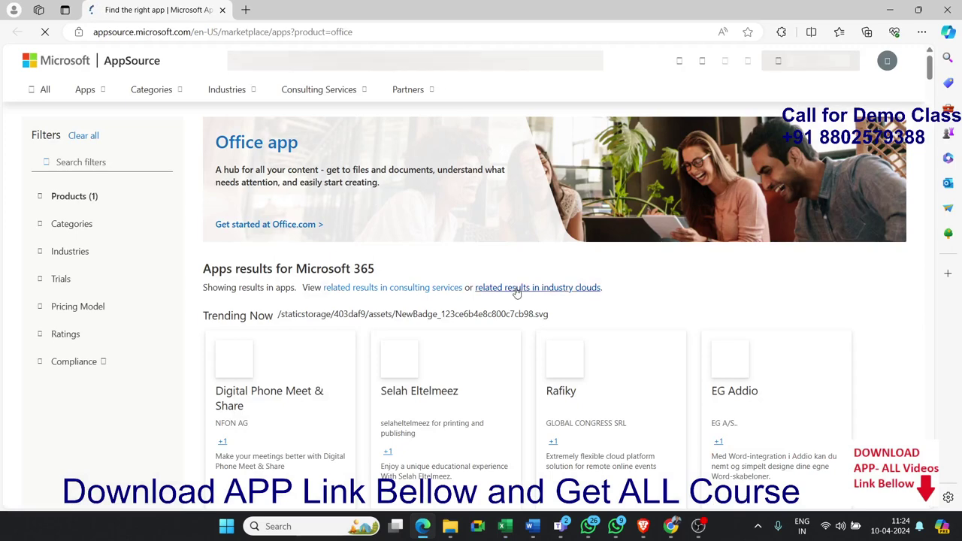
Step: Scroll the AppSource app results, then search apps for 'chat'
{"action": "scroll", "coordinate": [443, 245], "scroll_direction": "down", "scroll_amount": 2}
{"action": "scroll", "coordinate": [444, 245], "scroll_direction": "up", "scroll_amount": 2}
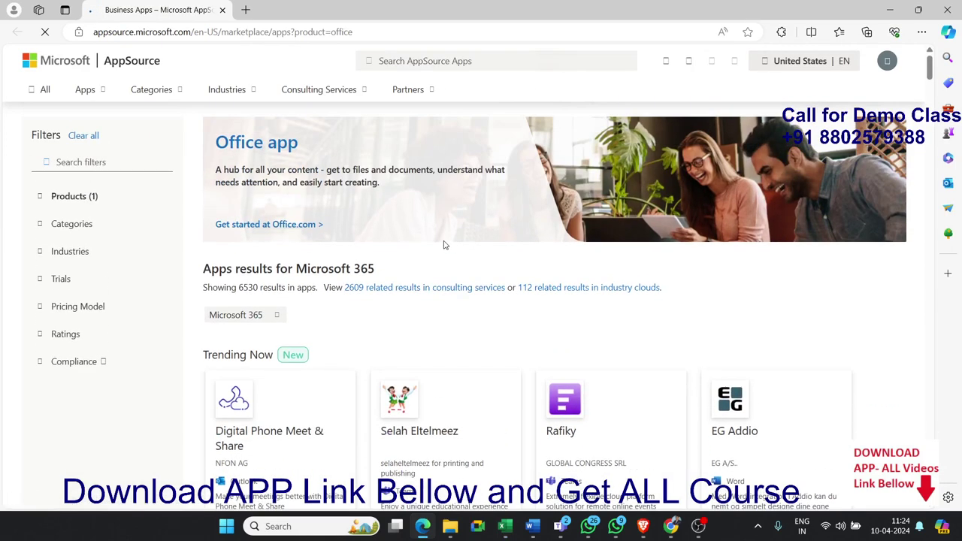
{"action": "scroll", "coordinate": [445, 246], "scroll_direction": "down", "scroll_amount": 2}
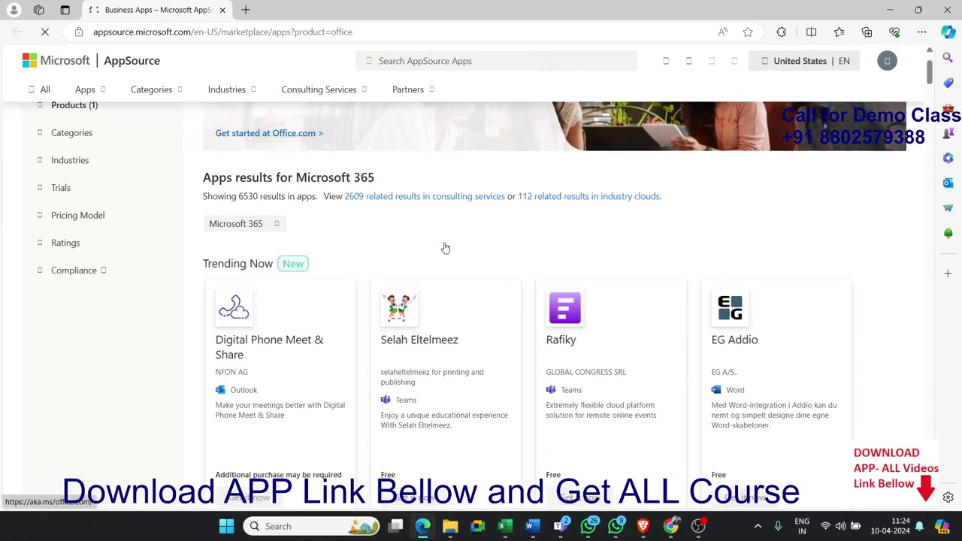
{"action": "scroll", "coordinate": [444, 246], "scroll_direction": "down", "scroll_amount": 4}
{"action": "scroll", "coordinate": [444, 246], "scroll_direction": "down", "scroll_amount": 2}
{"action": "scroll", "coordinate": [444, 248], "scroll_direction": "down", "scroll_amount": 2}
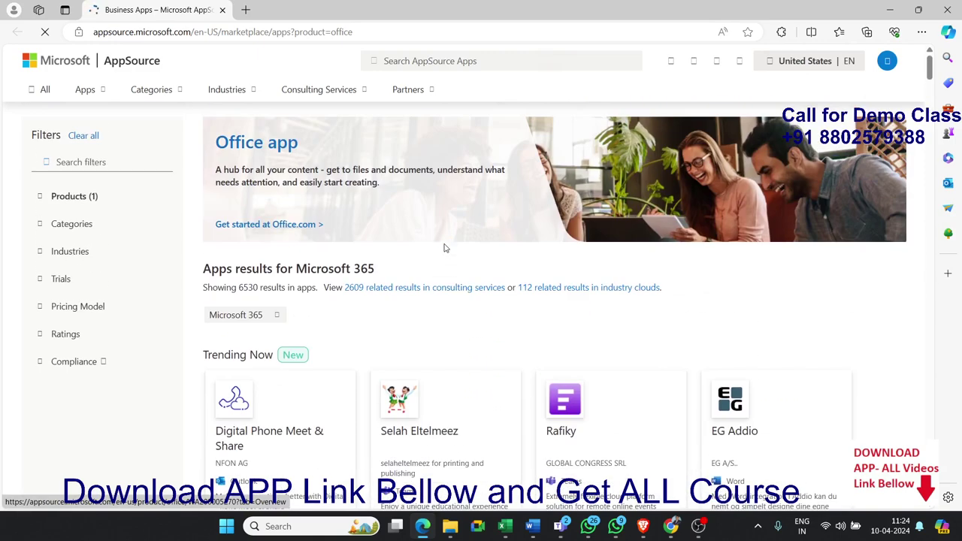
{"action": "left_click", "coordinate": [471, 63]}
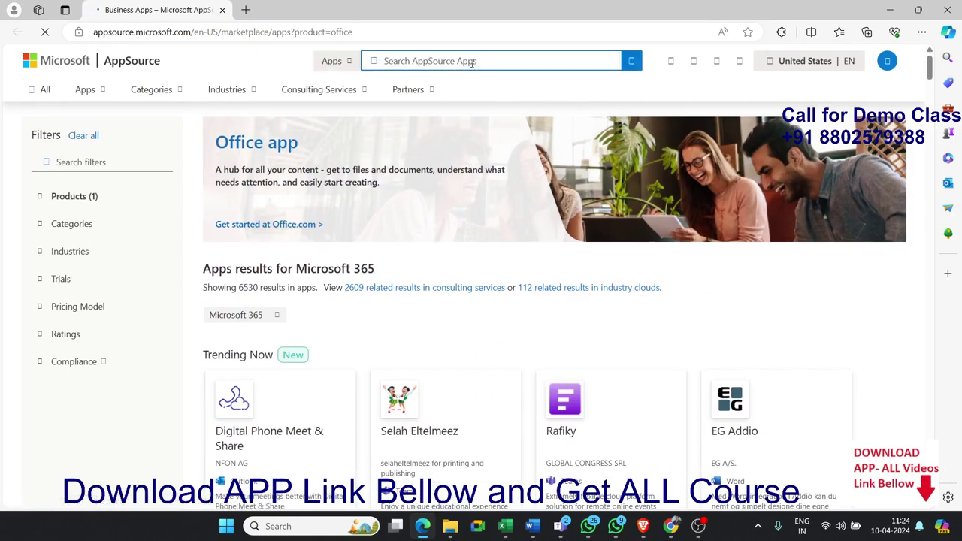
{"action": "type", "text": "chatg"}
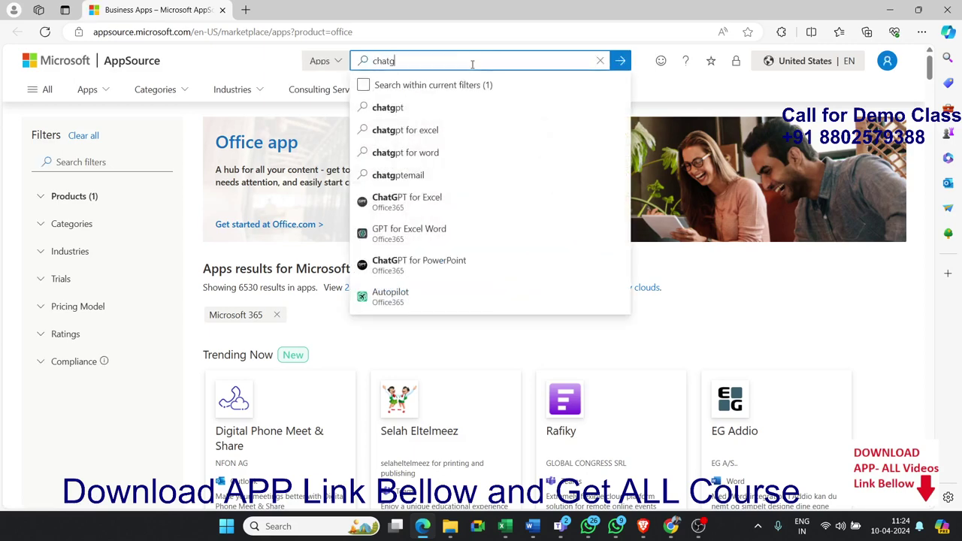
{"action": "scroll", "coordinate": [472, 63], "scroll_direction": "down", "scroll_amount": 1}
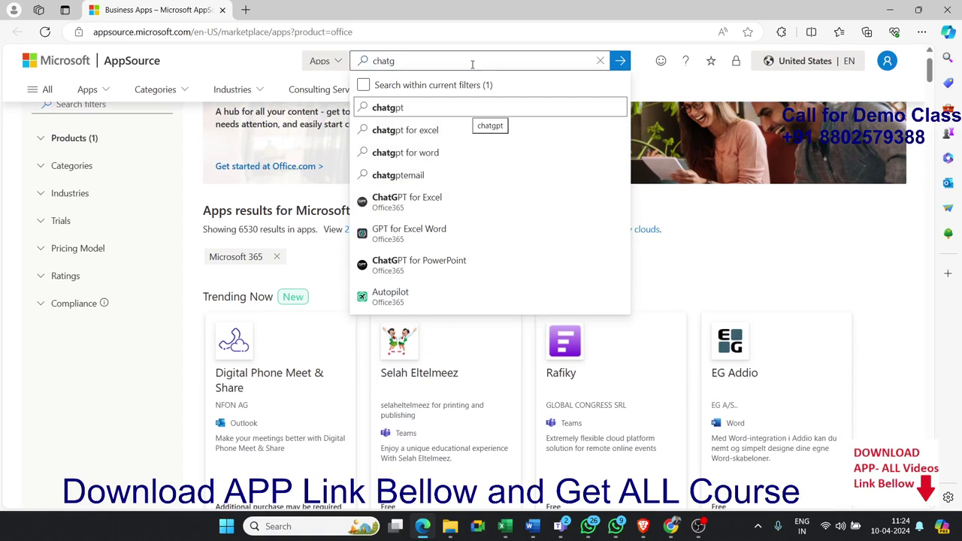
{"action": "key", "text": "Return"}
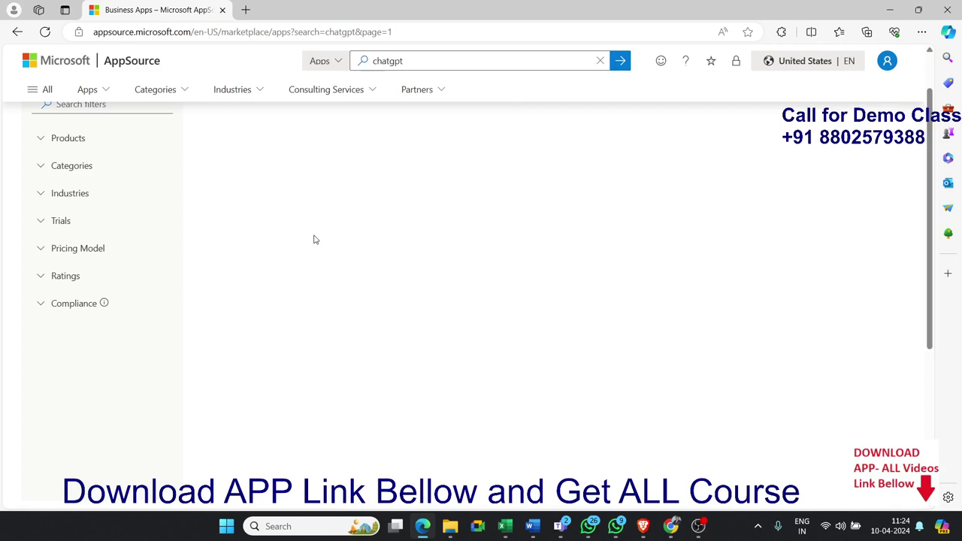
Step: Search instead for 'chatgpt for excel' and open the ChatGPT for Excel card
{"action": "left_click", "coordinate": [426, 61]}
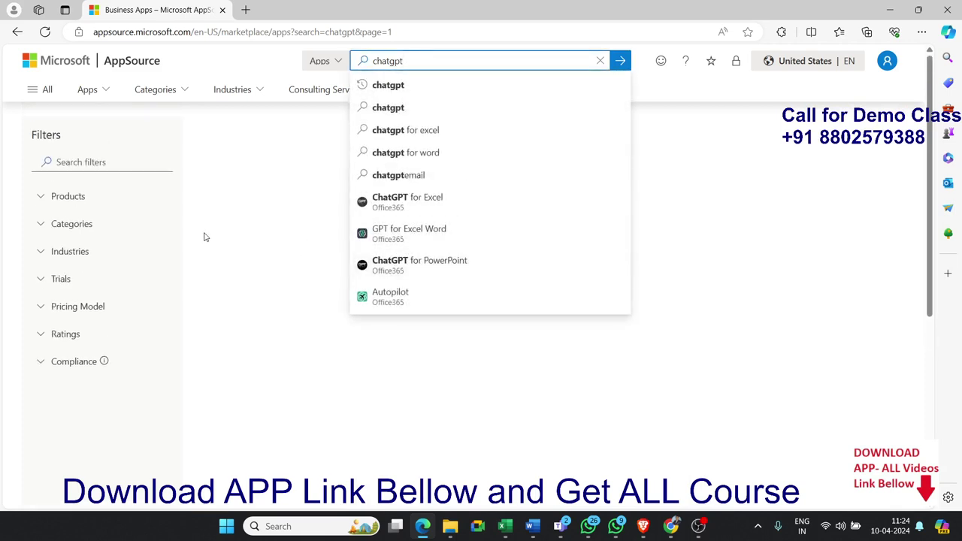
{"action": "left_click", "coordinate": [399, 131]}
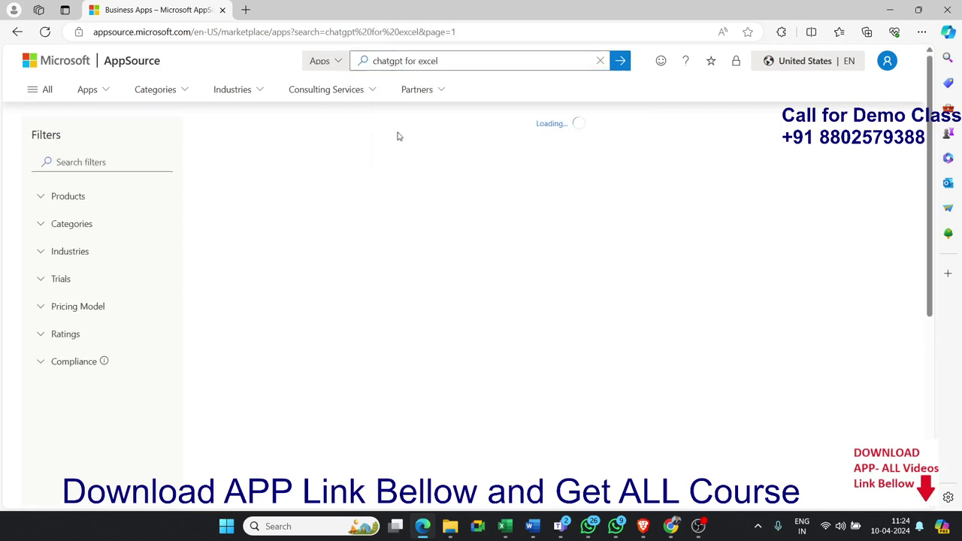
{"action": "scroll", "coordinate": [469, 300], "scroll_direction": "down", "scroll_amount": 1}
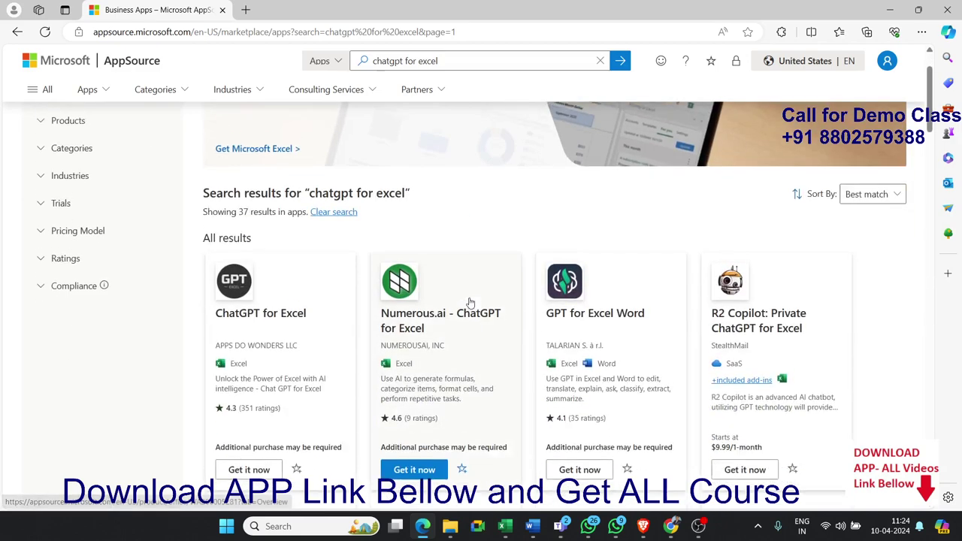
{"action": "scroll", "coordinate": [469, 301], "scroll_direction": "down", "scroll_amount": 1}
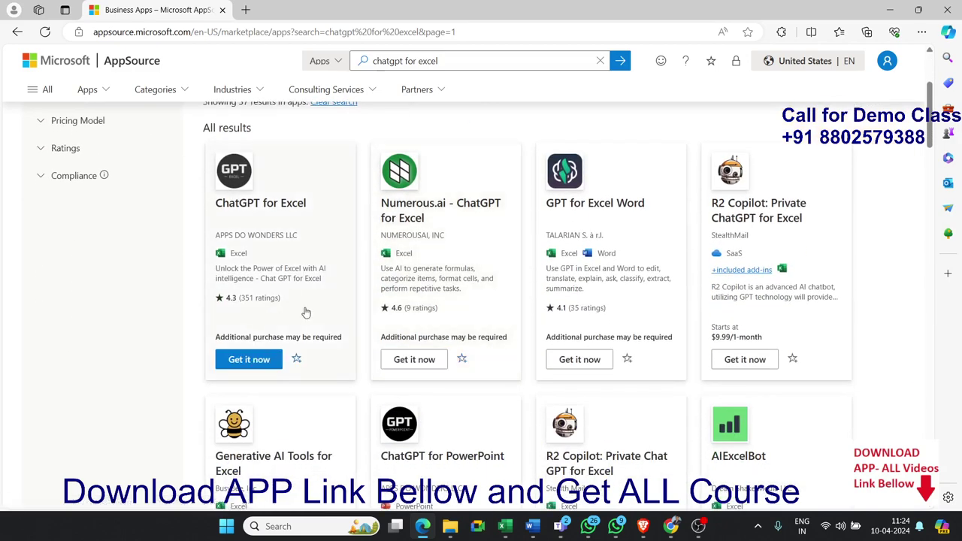
{"action": "left_click", "coordinate": [245, 190]}
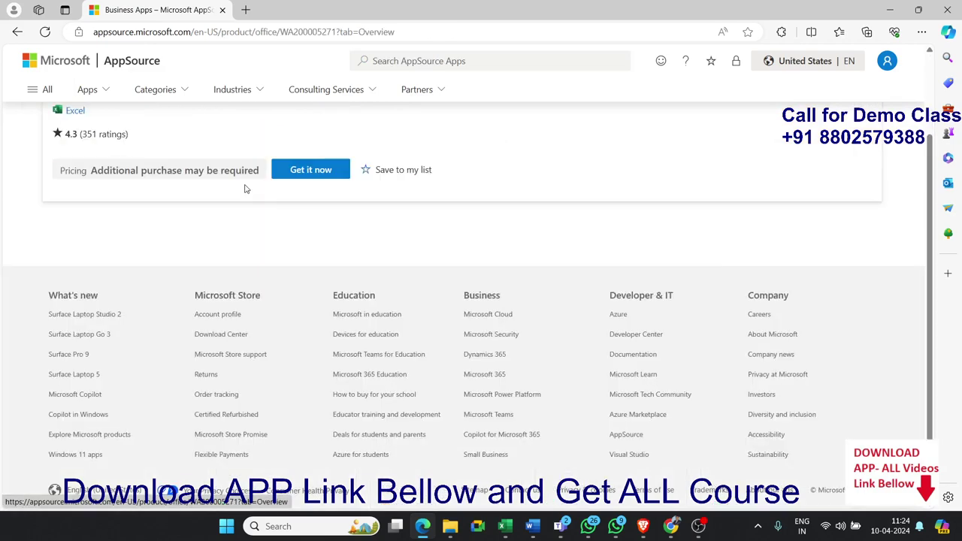
Step: Read through the ChatGPT for Excel product page, then put the browser aside
{"action": "scroll", "coordinate": [436, 271], "scroll_direction": "down", "scroll_amount": 2}
{"action": "scroll", "coordinate": [449, 278], "scroll_direction": "up", "scroll_amount": 4}
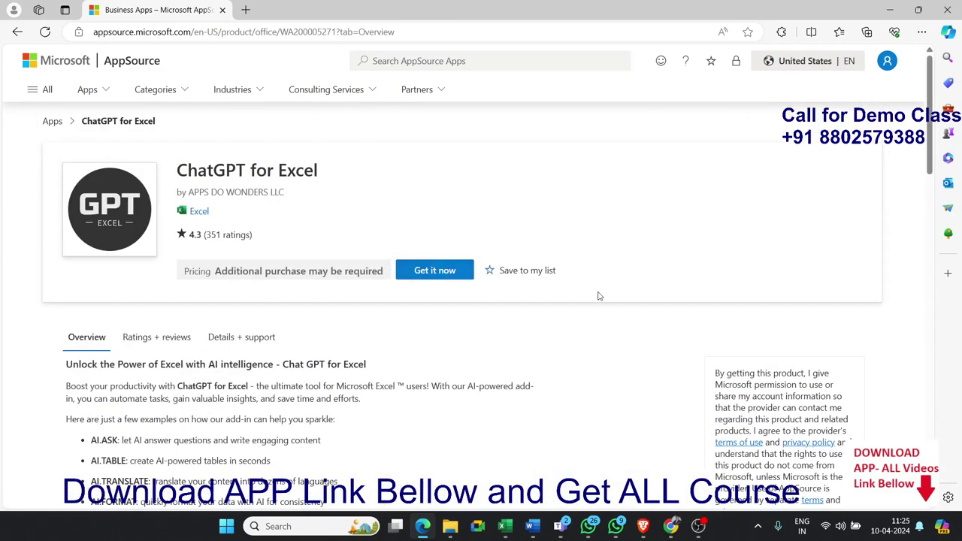
{"action": "scroll", "coordinate": [557, 290], "scroll_direction": "down", "scroll_amount": 5}
{"action": "scroll", "coordinate": [556, 289], "scroll_direction": "down", "scroll_amount": 5}
{"action": "scroll", "coordinate": [557, 289], "scroll_direction": "down", "scroll_amount": 5}
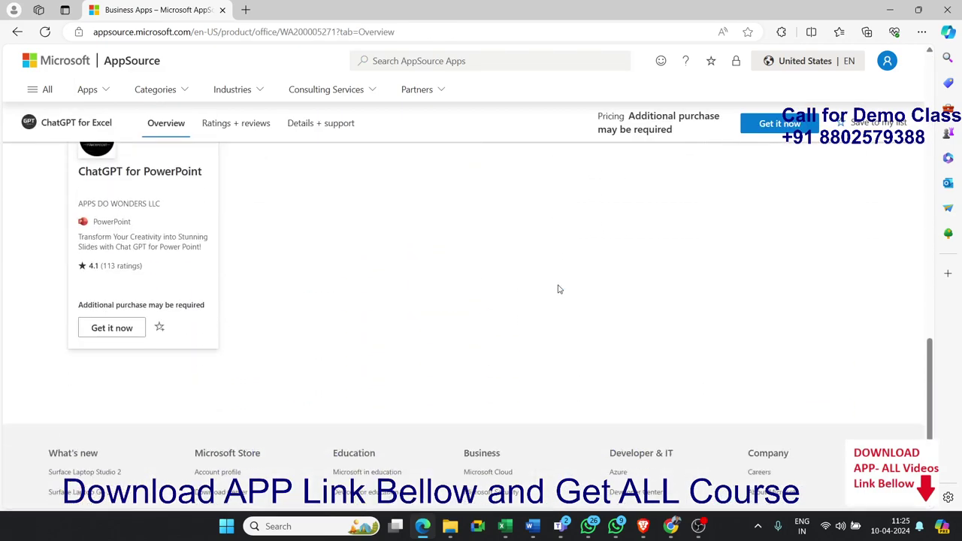
{"action": "left_click", "coordinate": [887, 9]}
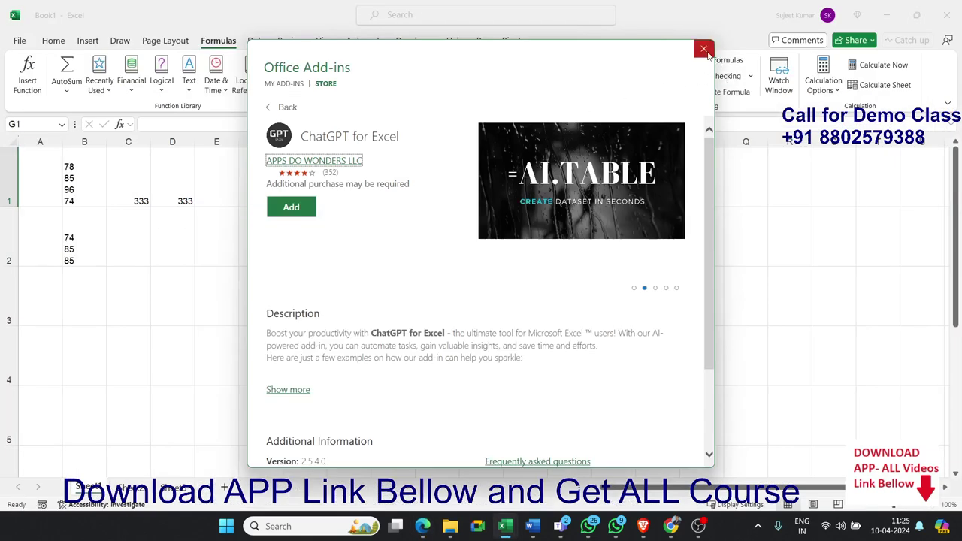
Step: Close the add-in store and inspect C1's SUMPRODUCT and D1's SUM/TEXTSPLIT formulas, both giving 333
{"action": "left_click", "coordinate": [704, 50]}
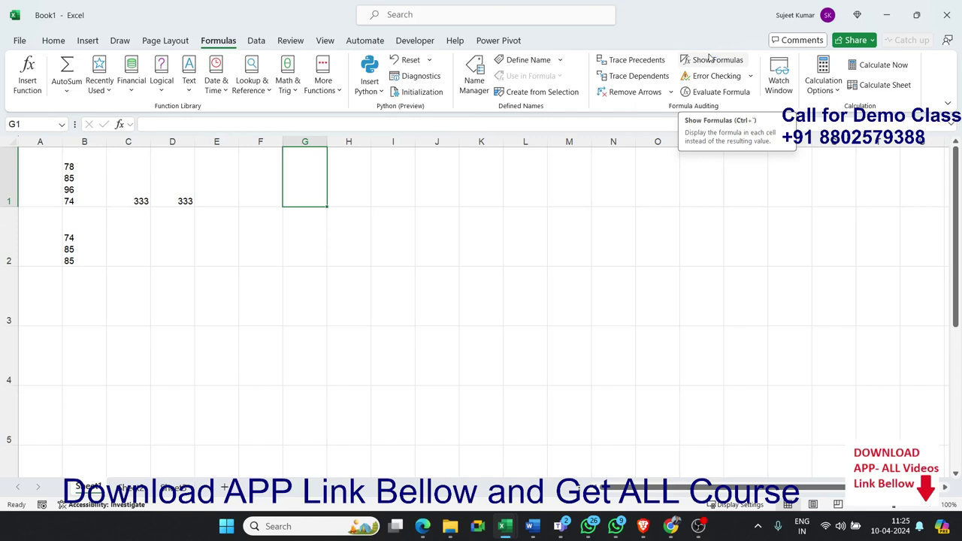
{"action": "double_click", "coordinate": [111, 170]}
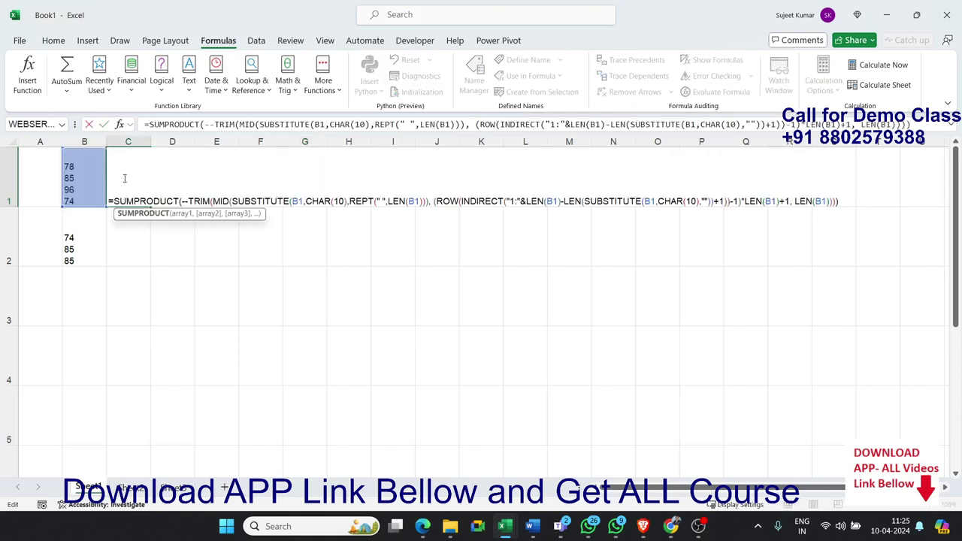
{"action": "key", "text": "Return"}
{"action": "double_click", "coordinate": [174, 184]}
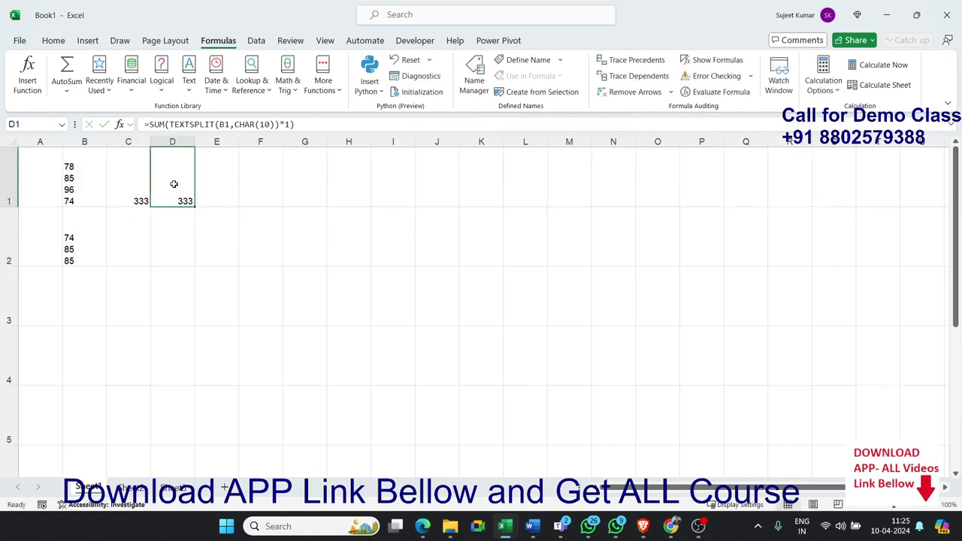
{"action": "key", "text": "Return"}
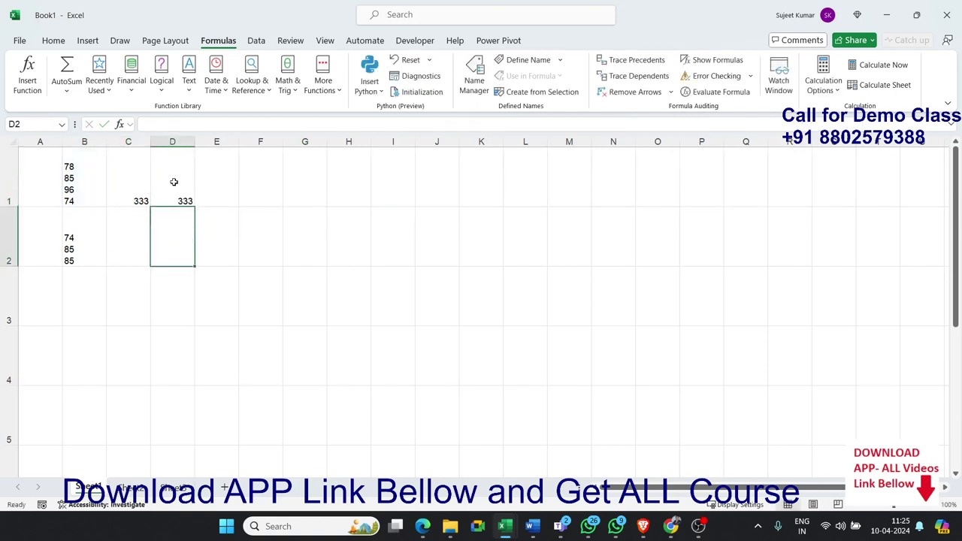
Step: Recheck C1's SUMPRODUCT formula still returns 333, then bring the ChatGPT answer forward
{"action": "left_click", "coordinate": [134, 182]}
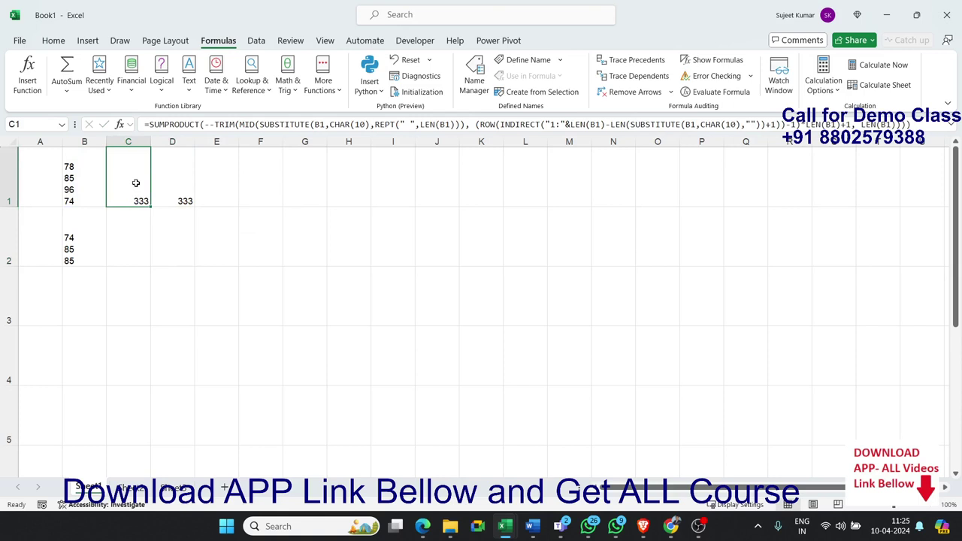
{"action": "double_click", "coordinate": [135, 183]}
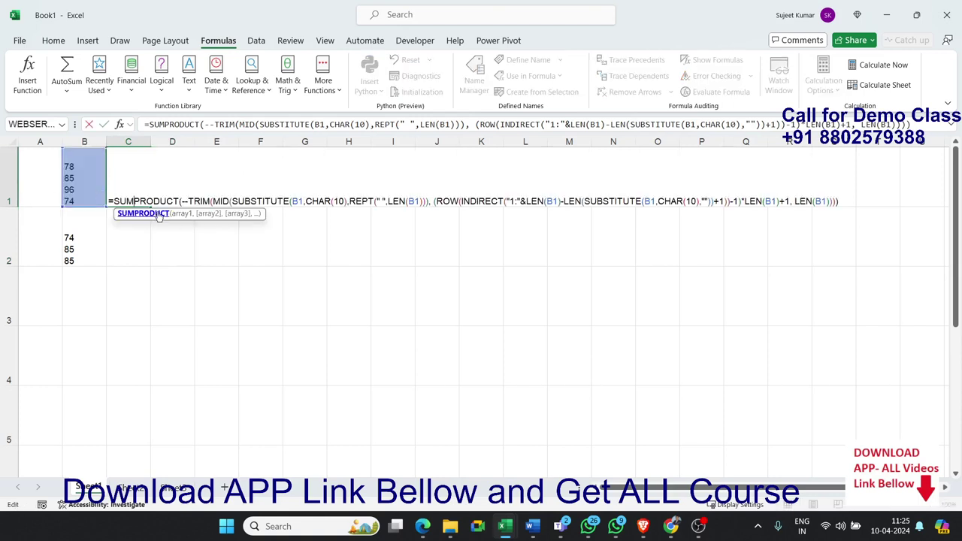
{"action": "key", "text": "Return"}
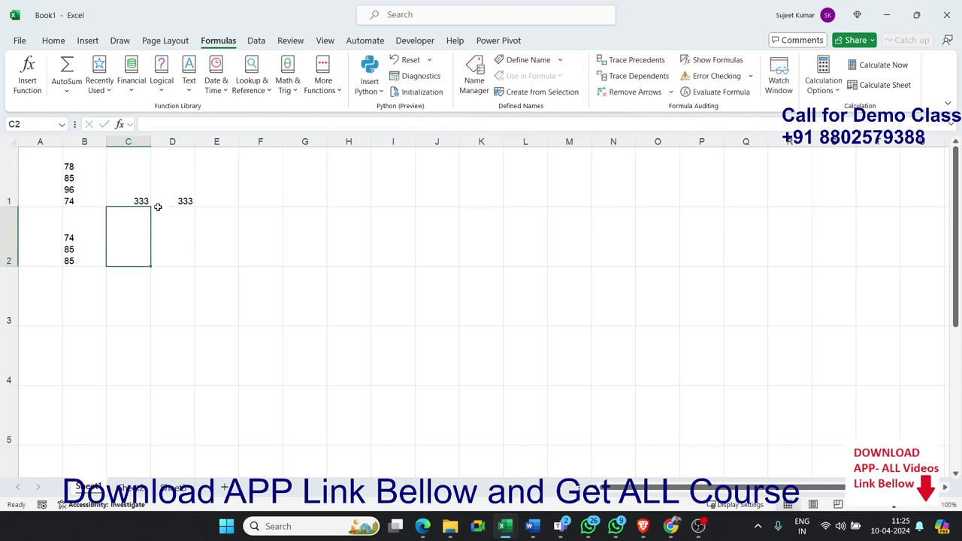
{"action": "left_click", "coordinate": [118, 185]}
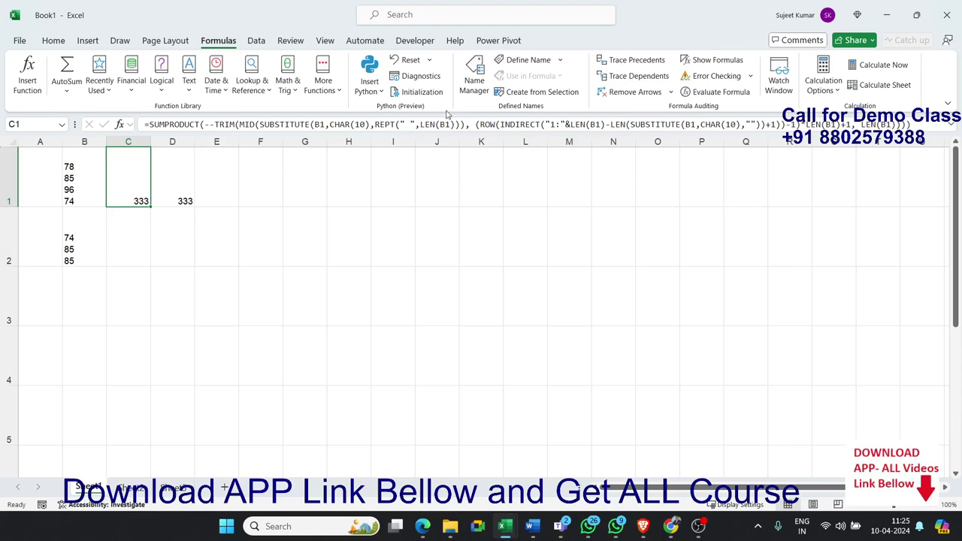
{"action": "left_click", "coordinate": [885, 17]}
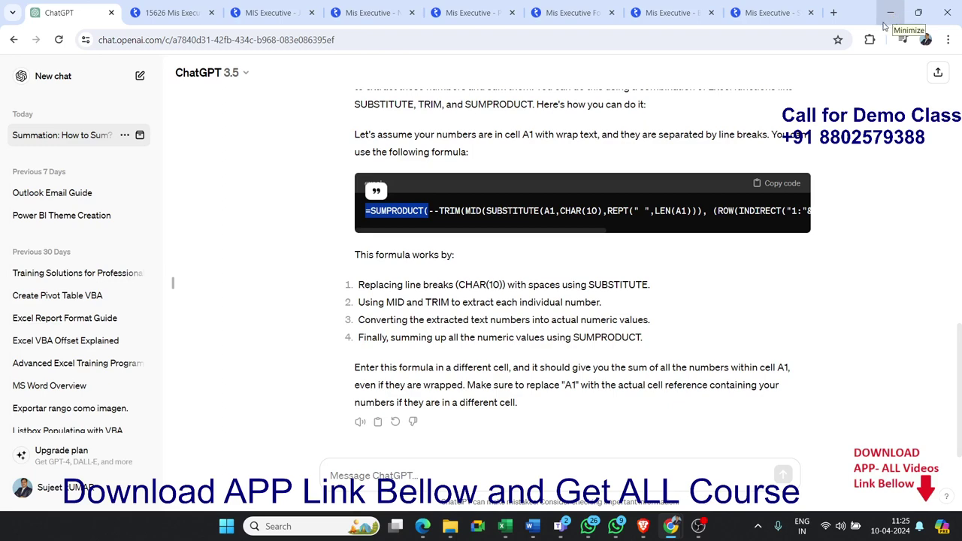
Step: Put Chrome aside and close the Copilot side panel
{"action": "left_click", "coordinate": [889, 13]}
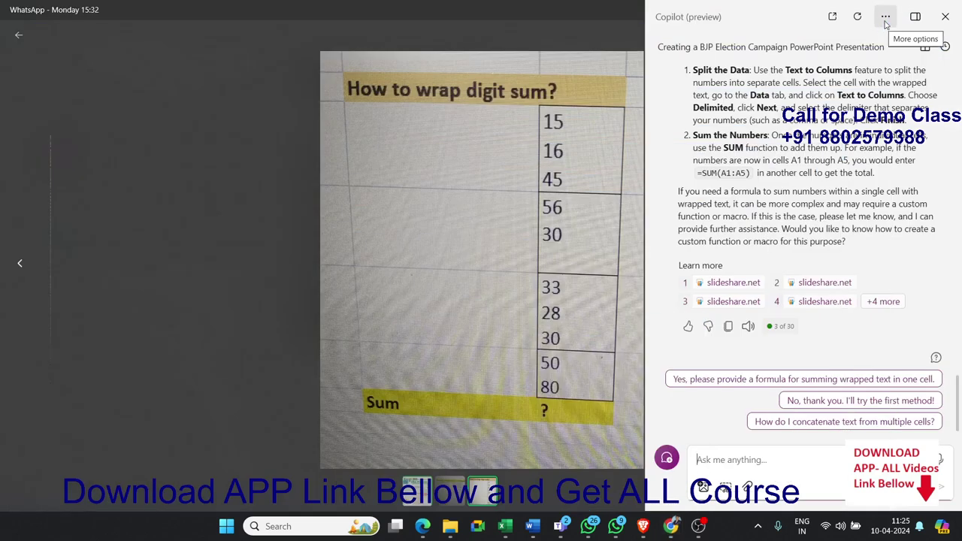
{"action": "left_click", "coordinate": [885, 23]}
{"action": "left_click", "coordinate": [943, 21]}
{"action": "left_click", "coordinate": [943, 21]}
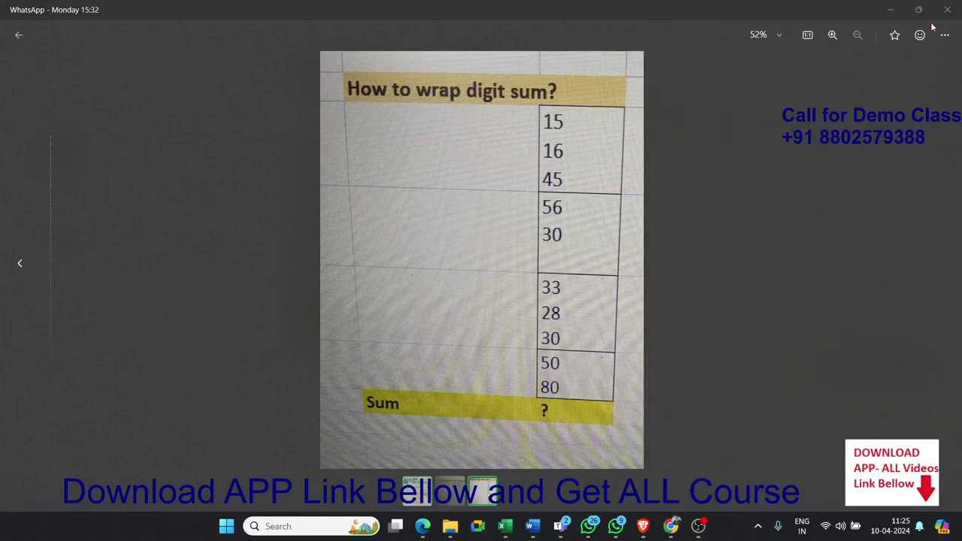
Step: Close WhatsApp's image viewer and scroll the chat to the numbers photo
{"action": "left_click", "coordinate": [23, 37]}
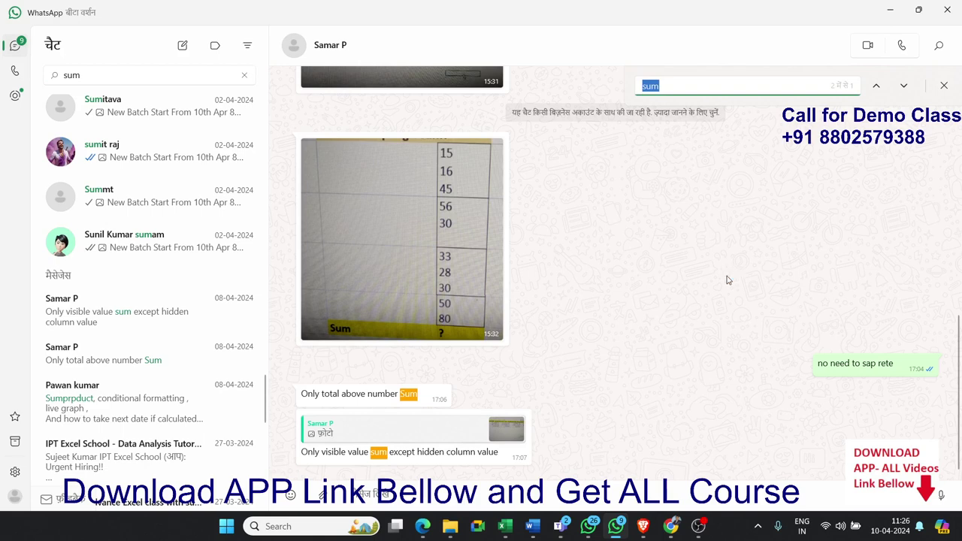
{"action": "scroll", "coordinate": [727, 257], "scroll_direction": "up", "scroll_amount": 2}
{"action": "scroll", "coordinate": [727, 258], "scroll_direction": "down", "scroll_amount": 2}
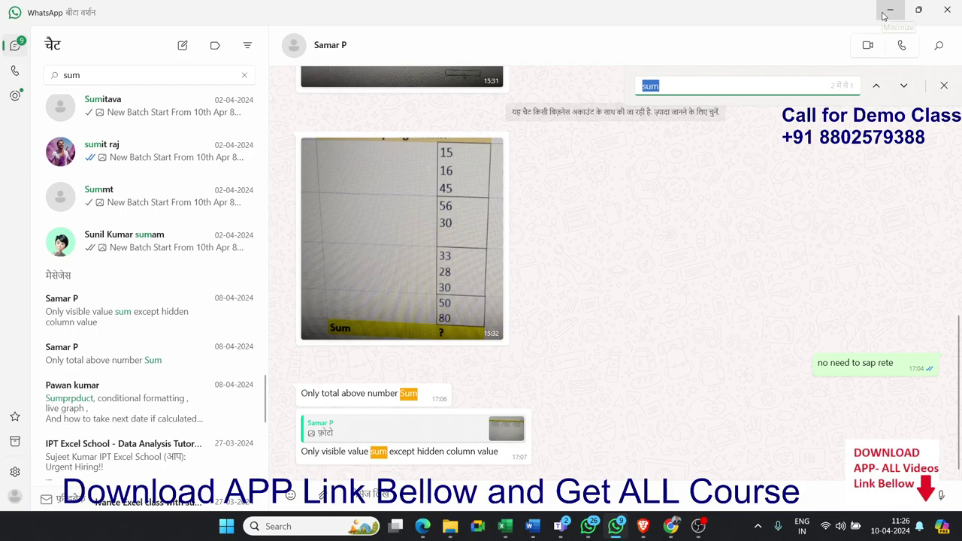
Step: Restore WhatsApp from the taskbar and view the Excel 365 + VBA Macros course poster full-size
{"action": "left_click", "coordinate": [887, 12]}
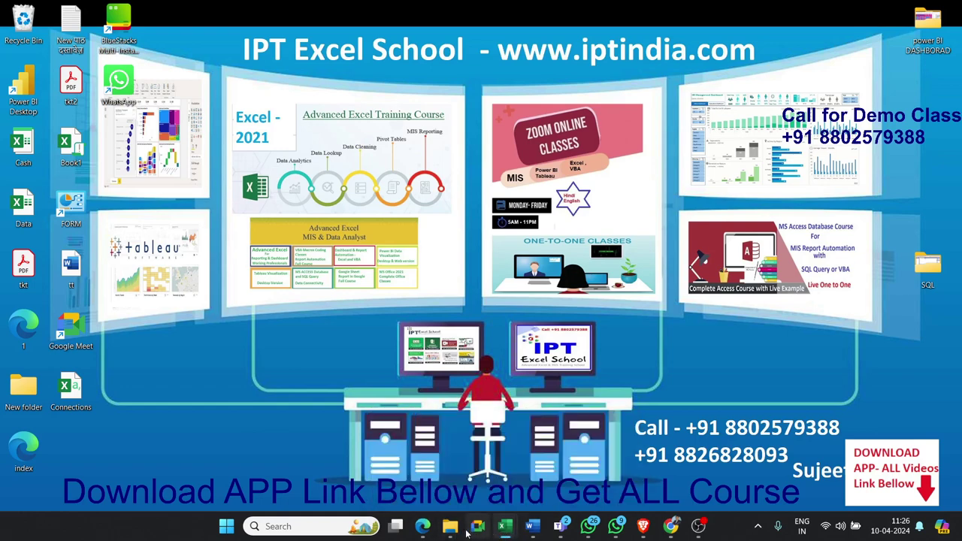
{"action": "left_click", "coordinate": [617, 526]}
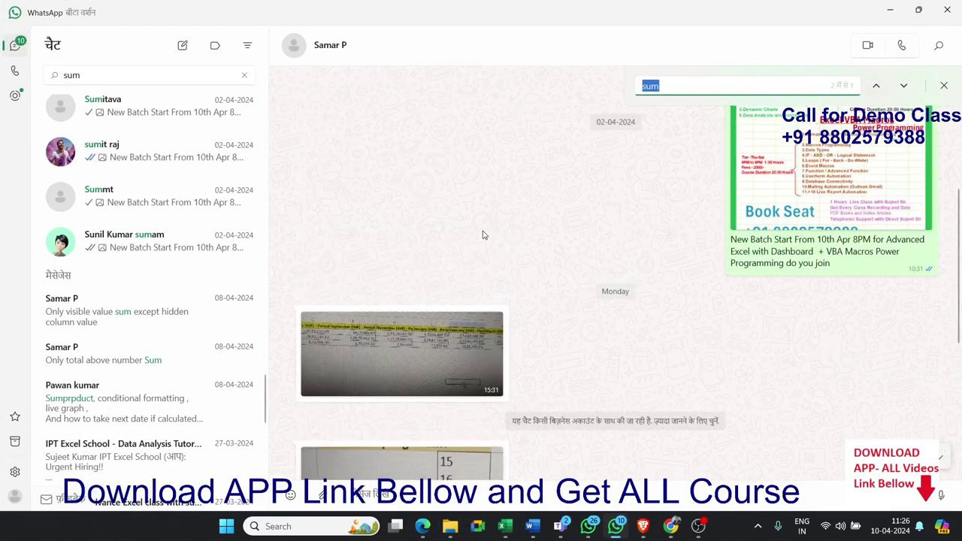
{"action": "left_click", "coordinate": [791, 248]}
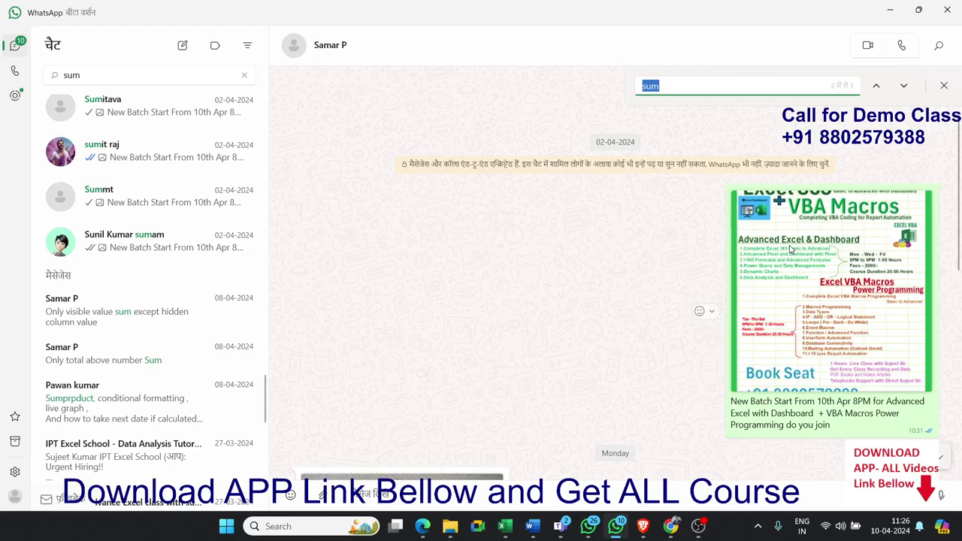